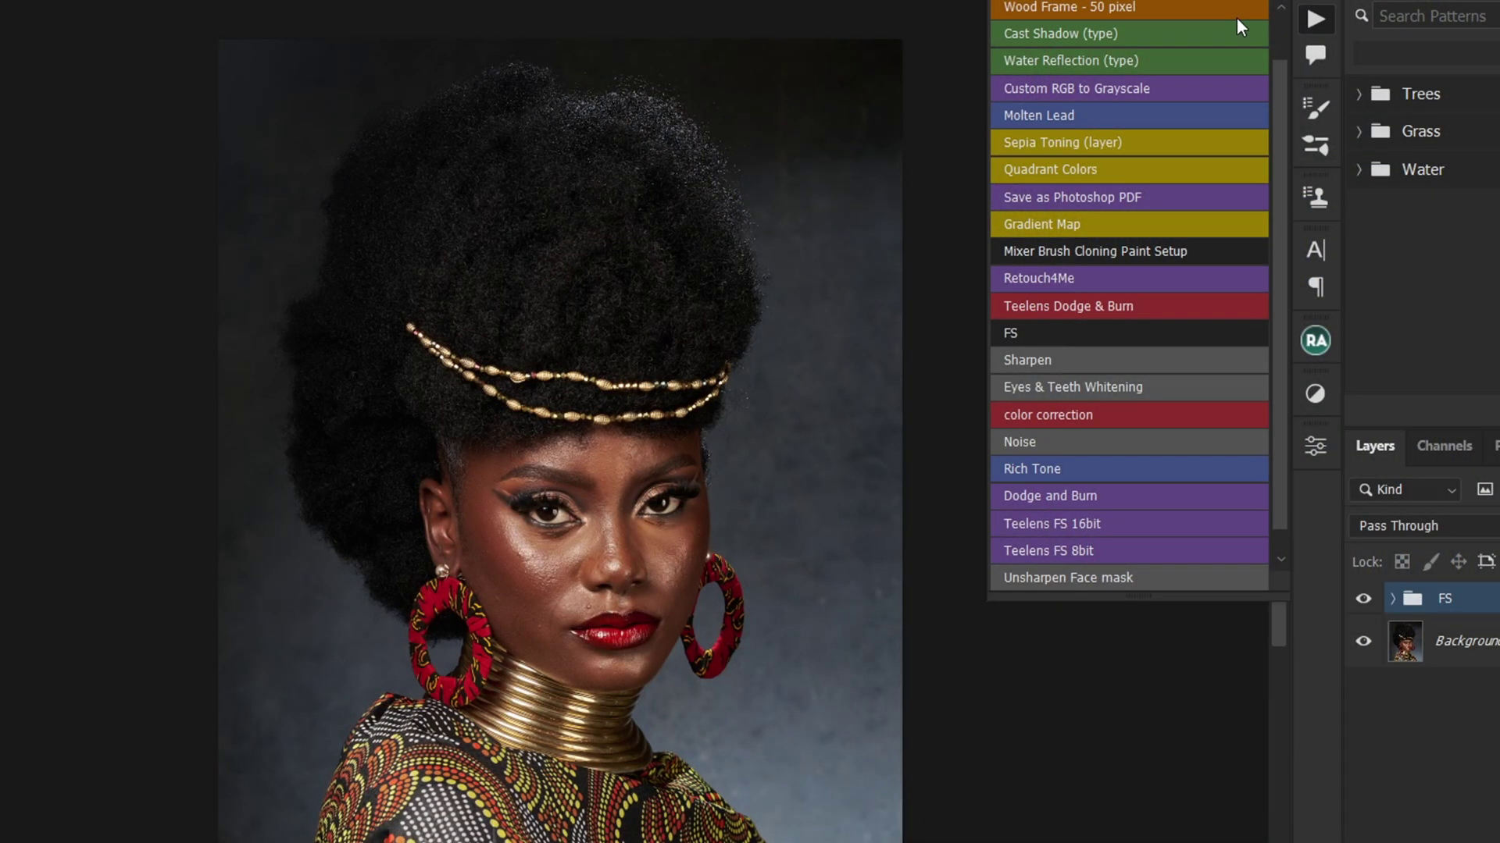
- Delete the Group 2 layer group above the Background layer
{"action": "left_click", "coordinate": [1045, 334]}
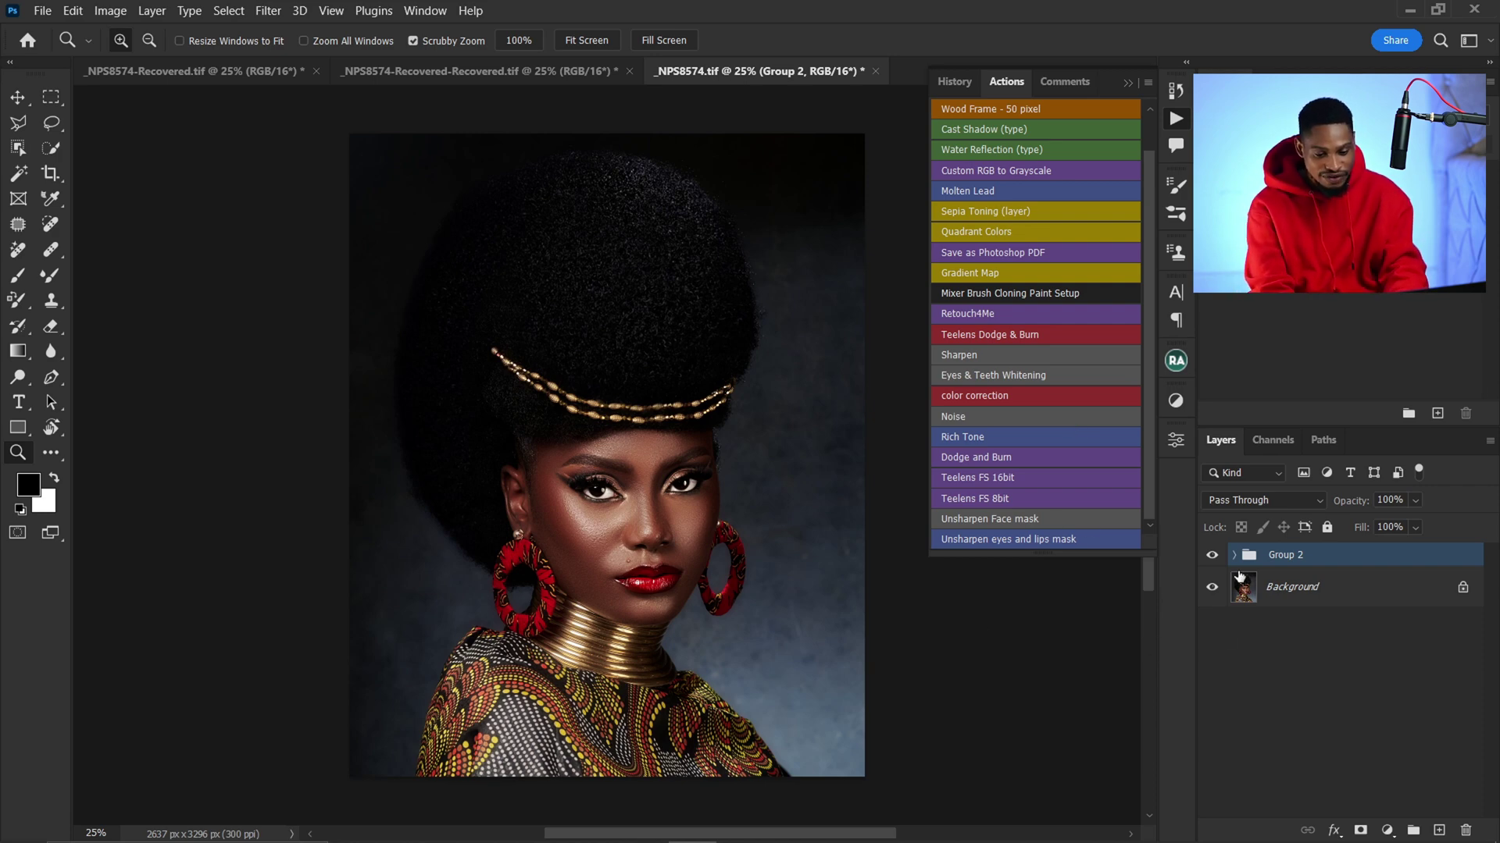
{"action": "mouse_move", "coordinate": [1341, 566]}
{"action": "left_mouse_down"}
{"action": "mouse_move", "coordinate": [1390, 759]}
{"action": "mouse_move", "coordinate": [1466, 830]}
{"action": "left_mouse_up"}
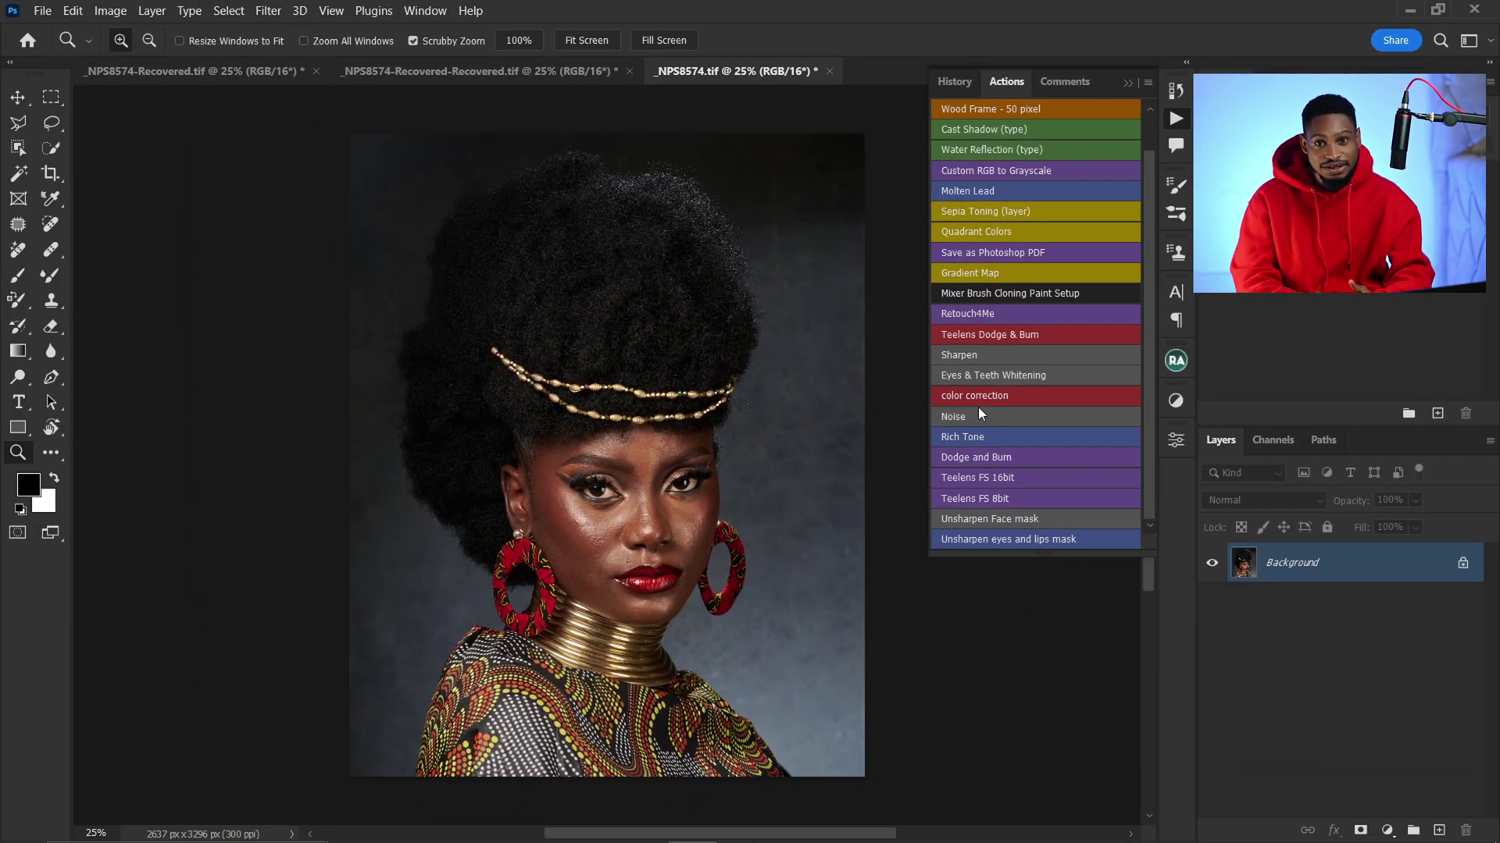
{"action": "key", "text": "ctrl"}
{"action": "key", "text": "ctrl"}
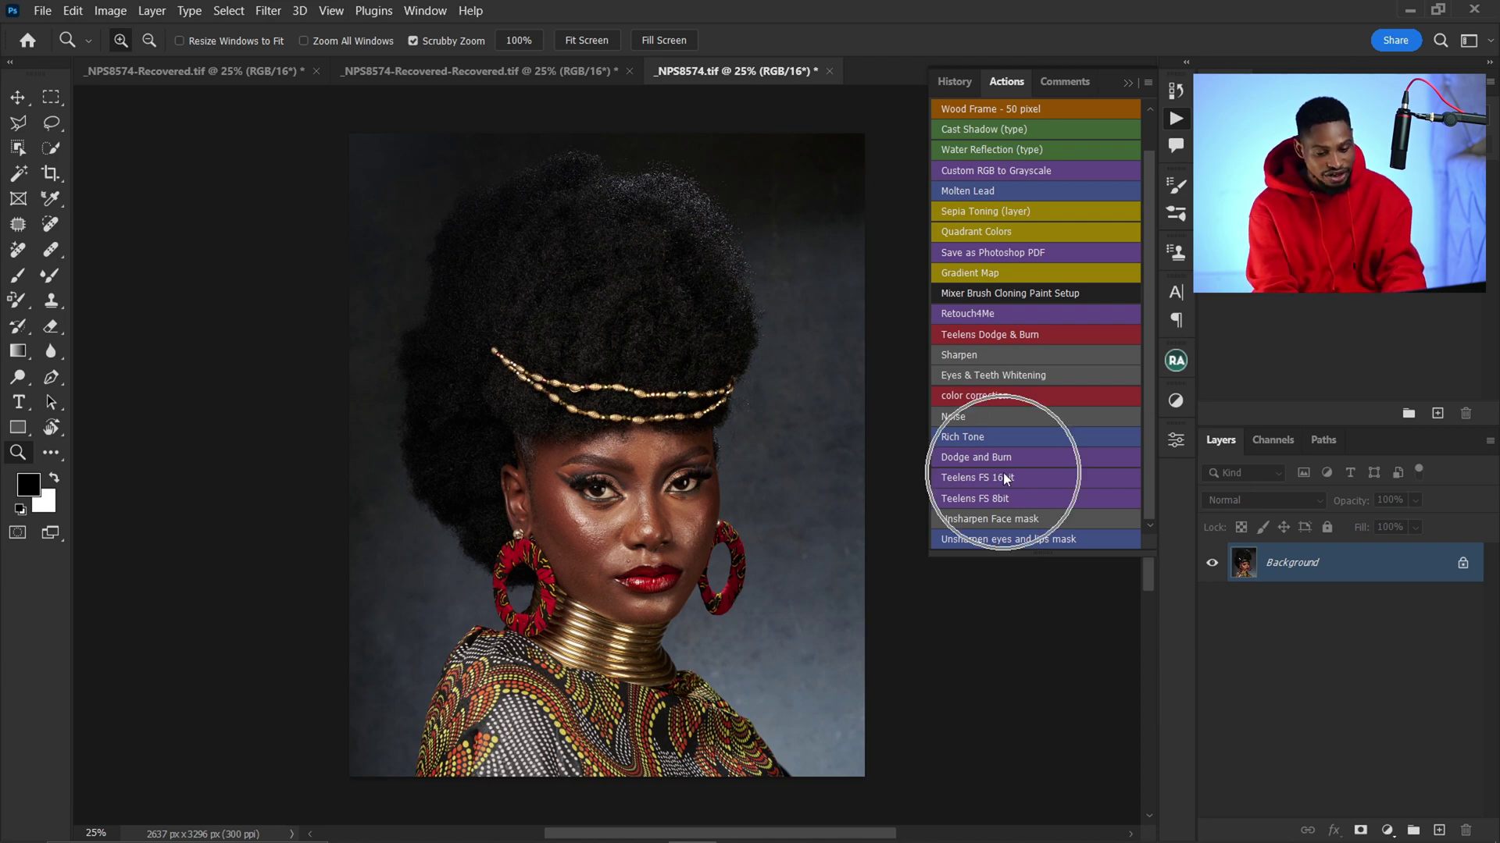
- Choose 16 Bits/Channel for the image and run the Teelens FS 16bit action with a Gaussian Blur radius of 7 pixels
{"action": "left_click", "coordinate": [968, 499]}
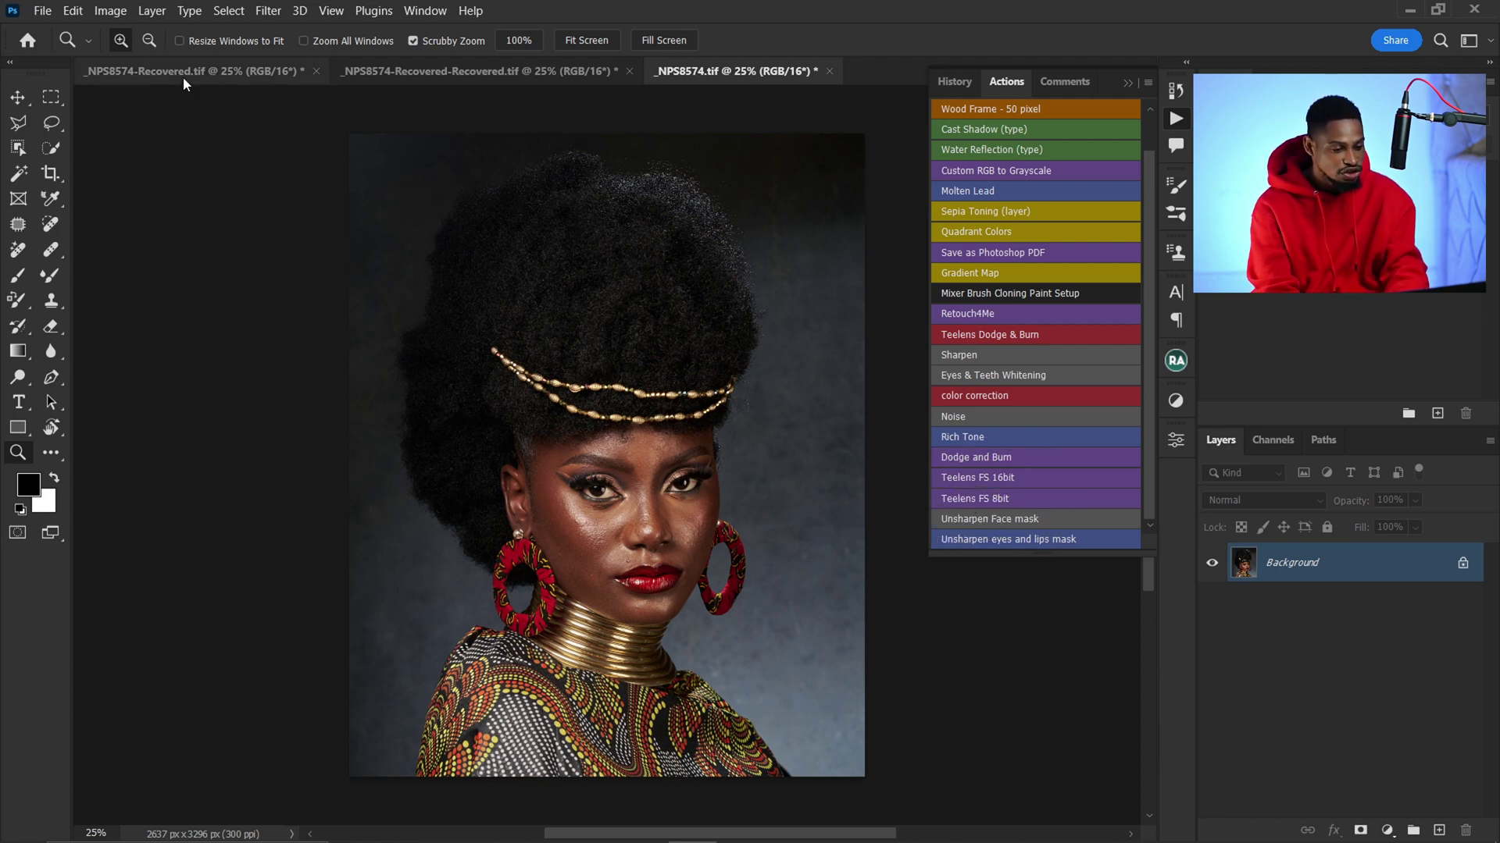
{"action": "left_click", "coordinate": [110, 11]}
{"action": "mouse_move", "coordinate": [158, 35]}
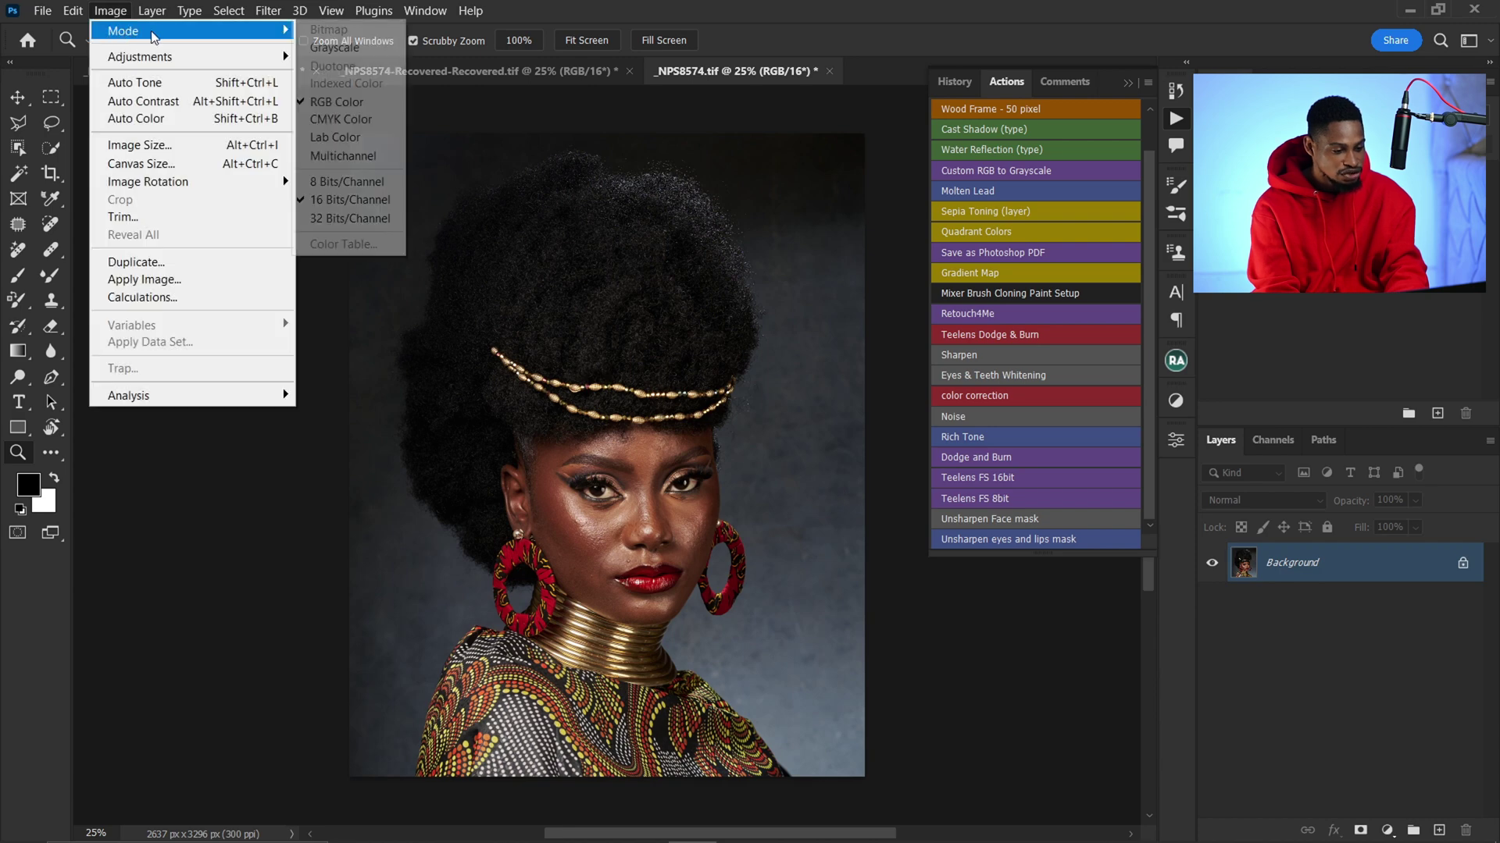
{"action": "left_click", "coordinate": [357, 201]}
{"action": "left_click", "coordinate": [1001, 477]}
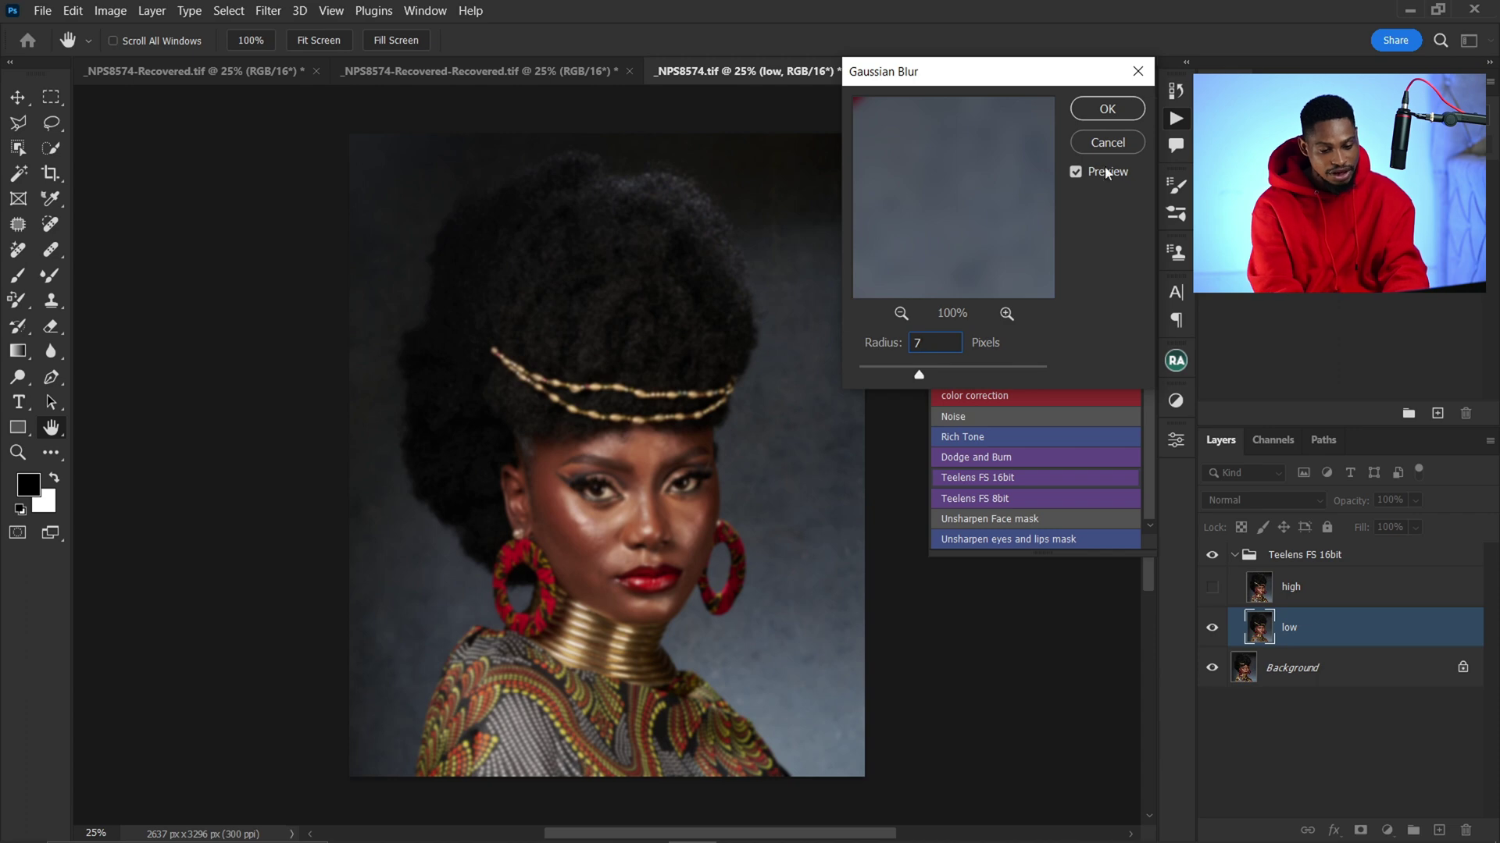
{"action": "left_click", "coordinate": [1122, 117]}
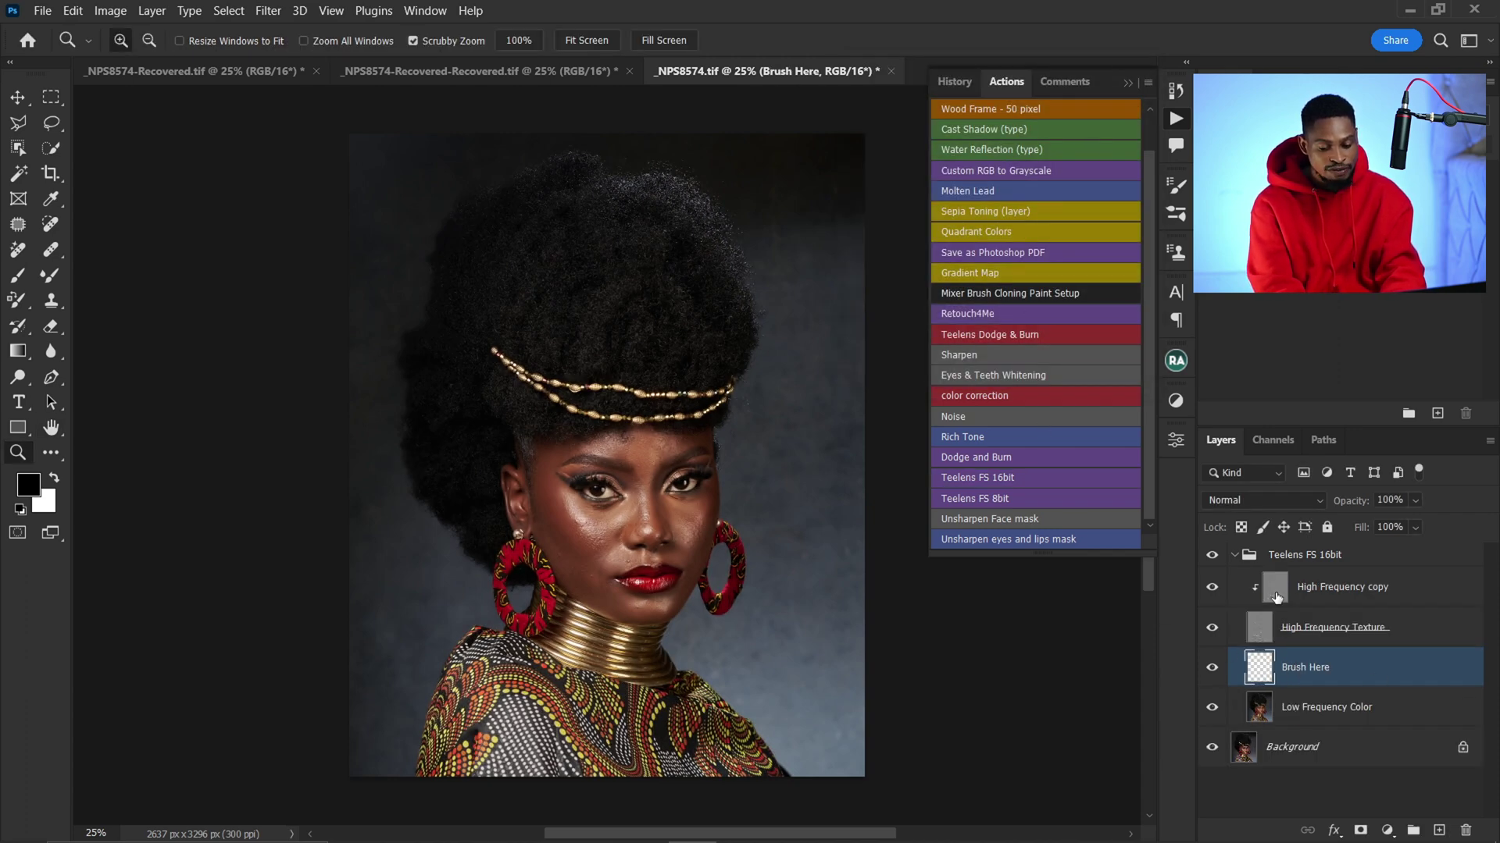
- Select the Brush Here layer with the Mixer Brush and hide the High Frequency Texture layer
{"action": "left_click", "coordinate": [1276, 594]}
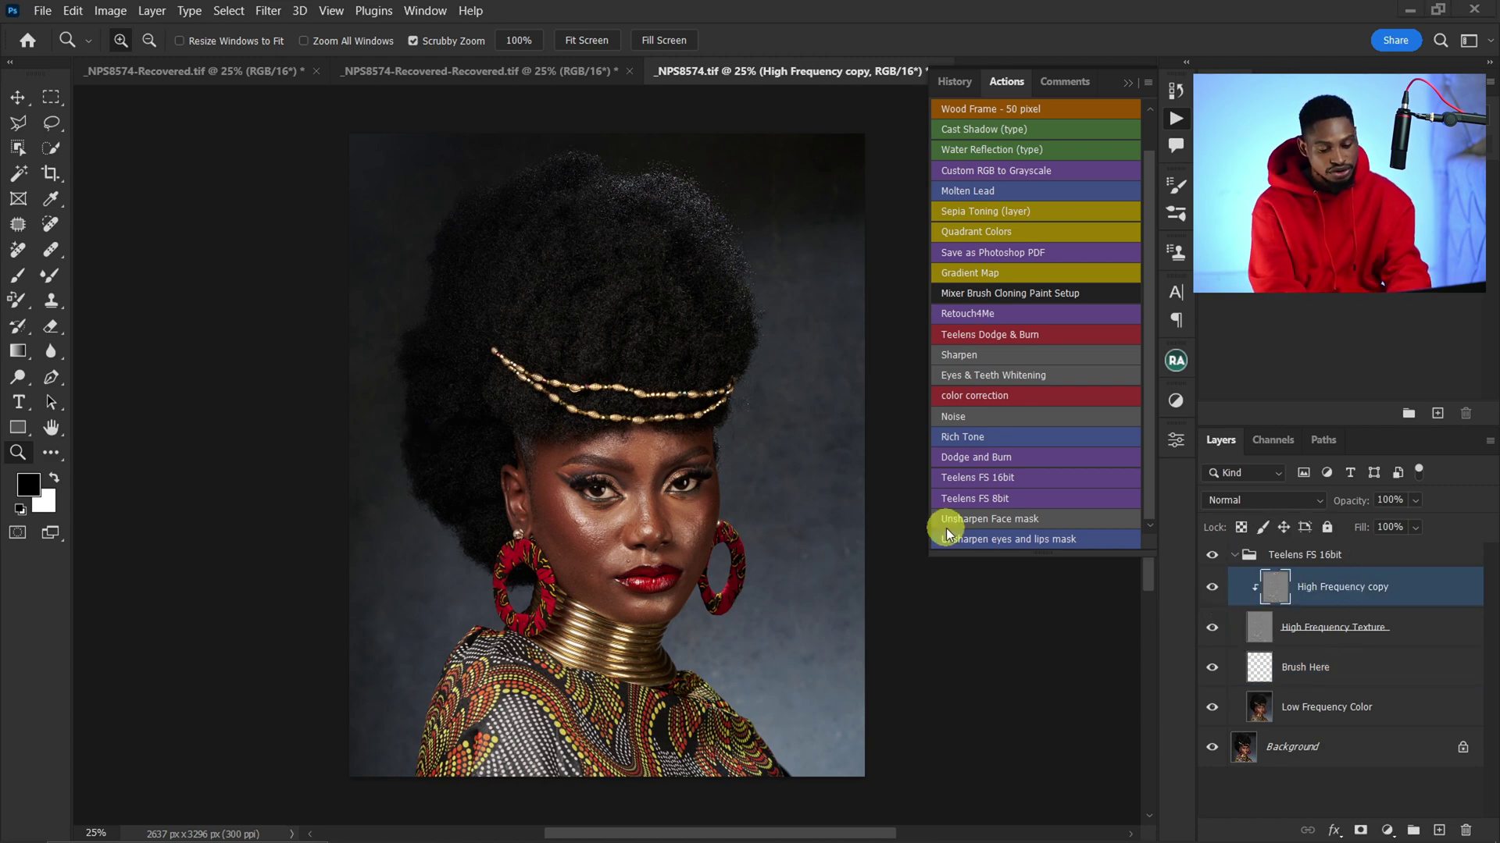
{"action": "left_click", "coordinate": [1270, 676]}
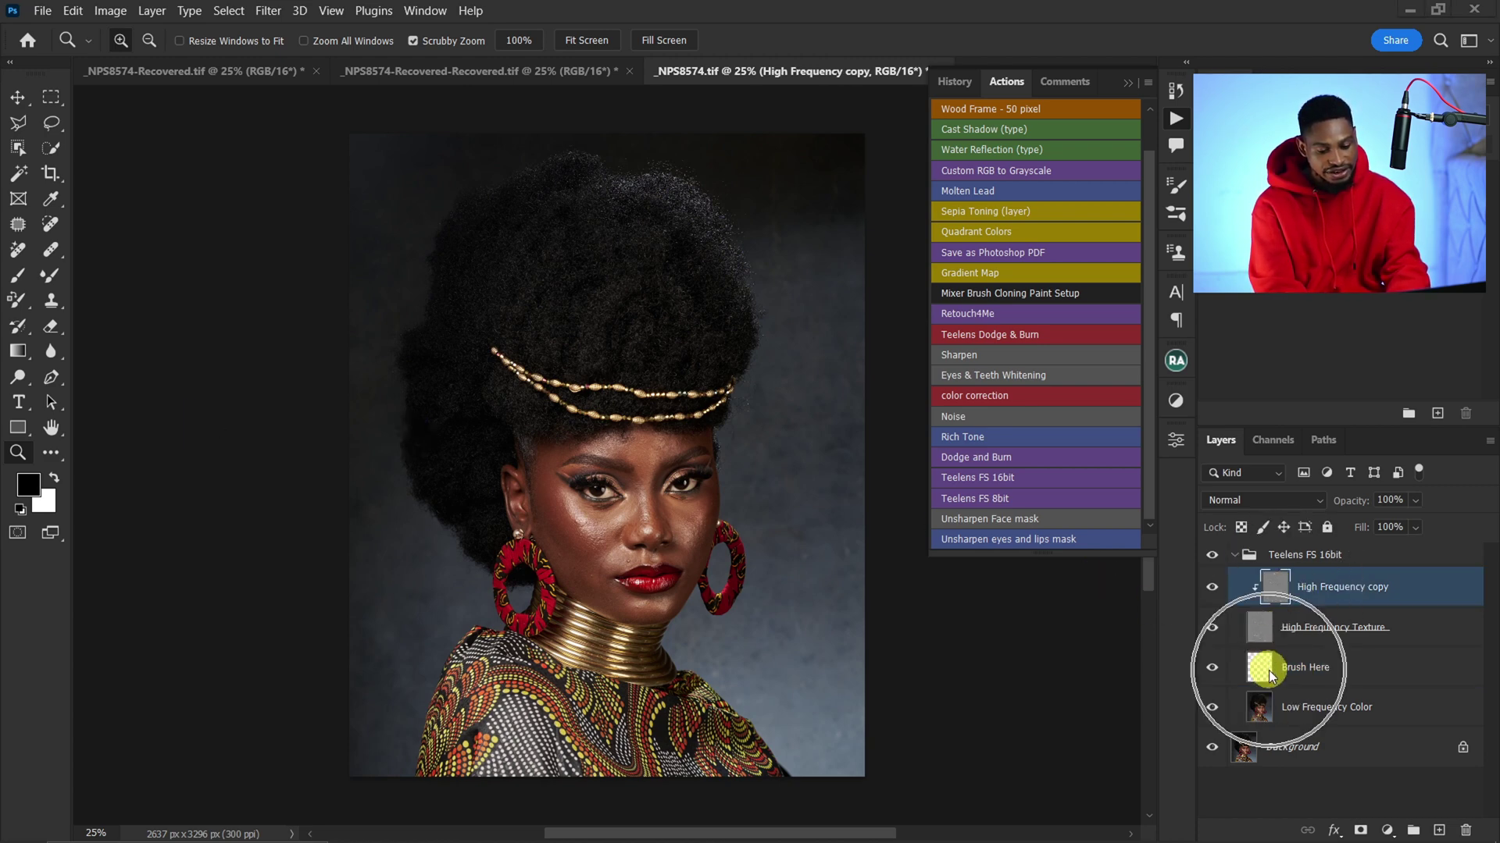
{"action": "key", "text": "b"}
{"action": "left_click", "coordinate": [1212, 628]}
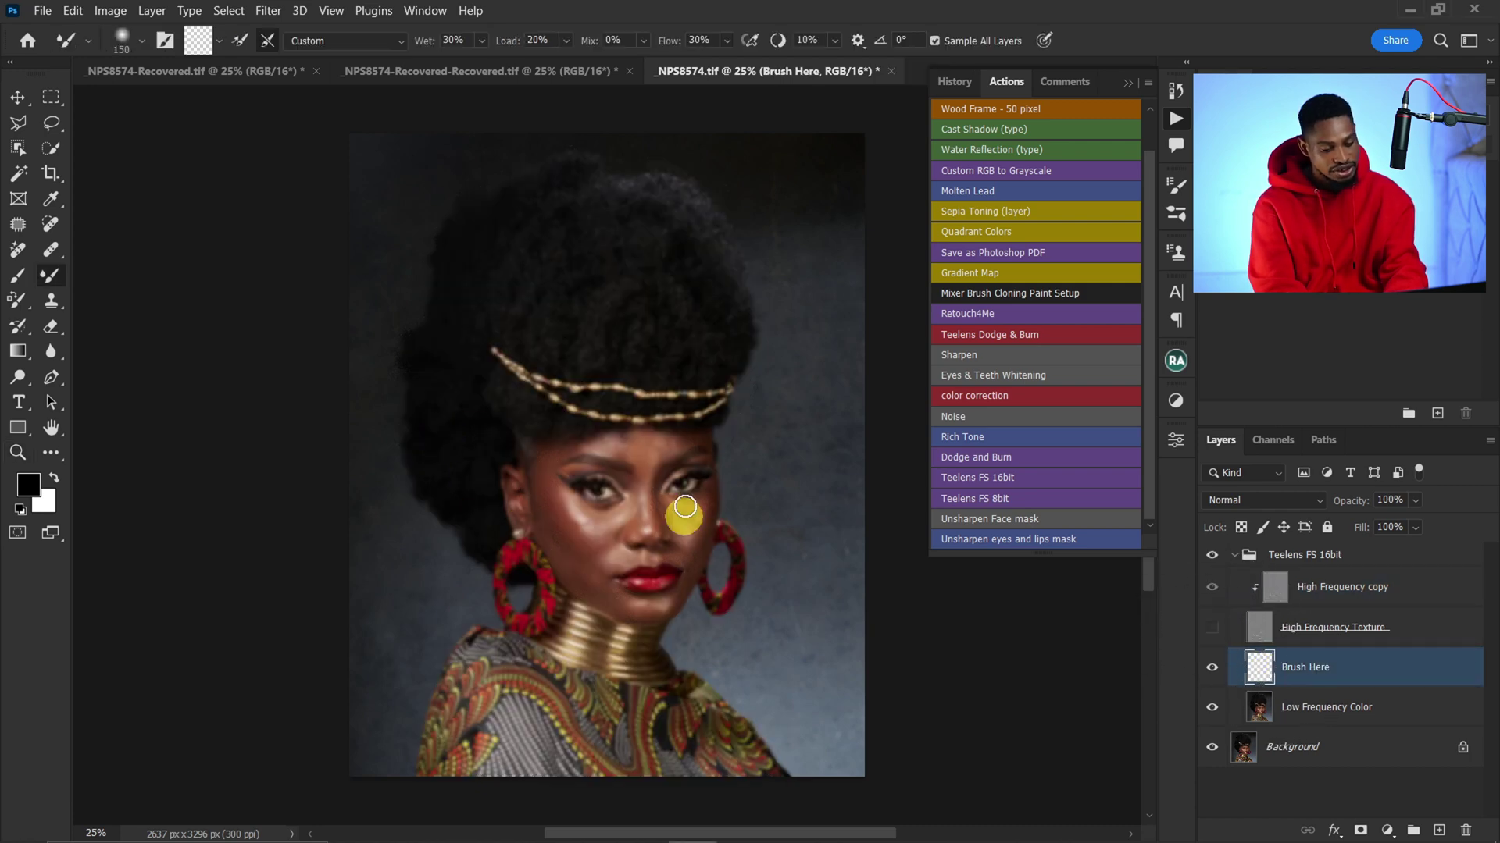
- Try to delete the Teelens FS 16bit layer group
{"action": "left_click", "coordinate": [1340, 560]}
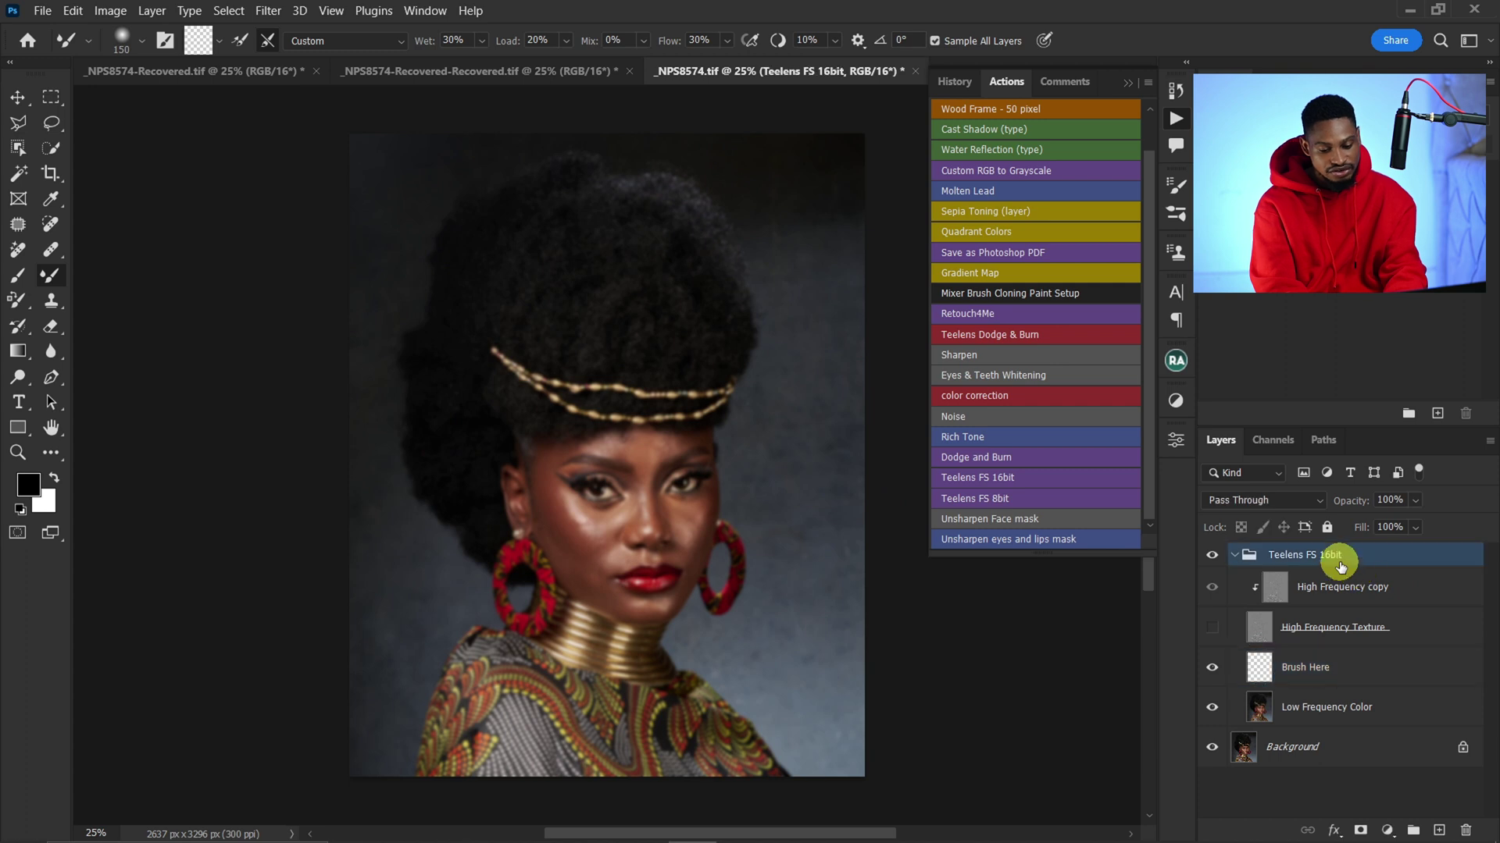
{"action": "left_click_drag", "start_coordinate": [1328, 564], "coordinate": [1464, 831]}
{"action": "left_click", "coordinate": [1318, 646]}
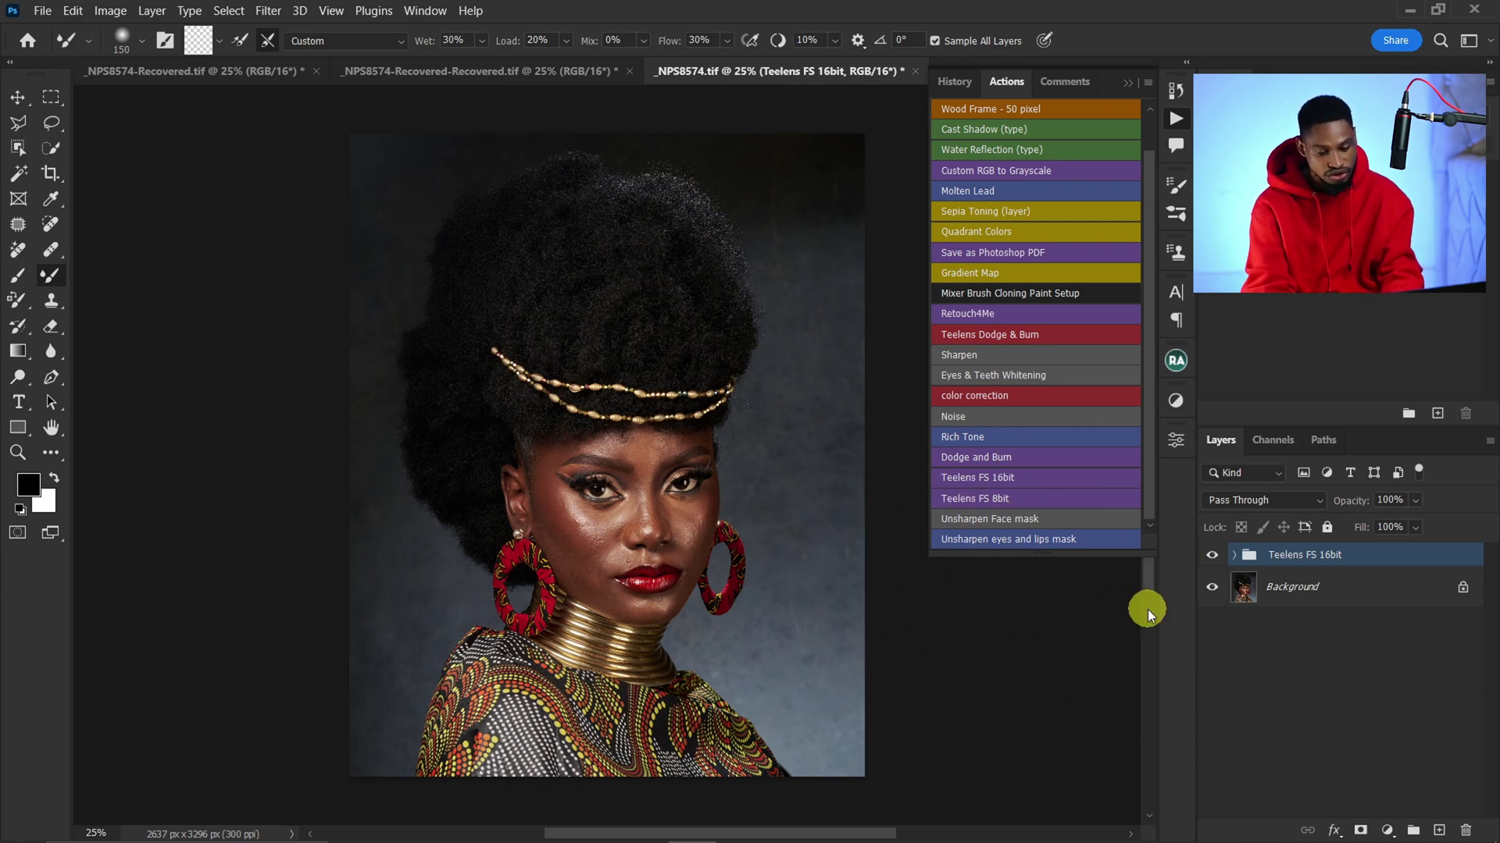
- Run the Teelens FS 16bit action again above the existing group with a Gaussian Blur radius of 6.4 pixels, and collapse the new group
{"action": "left_click", "coordinate": [1317, 557]}
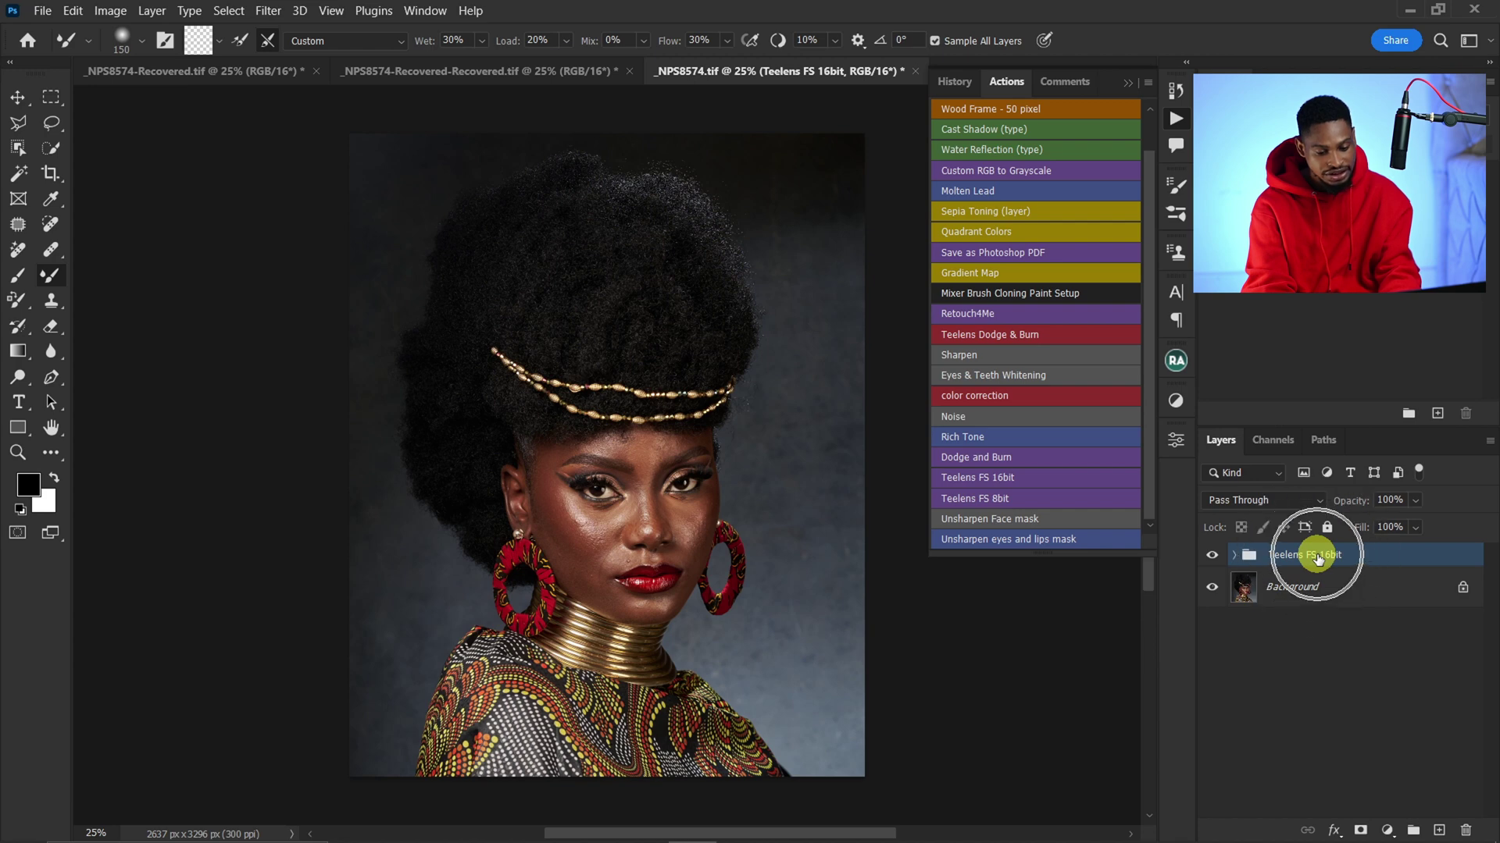
{"action": "left_click", "coordinate": [1004, 473]}
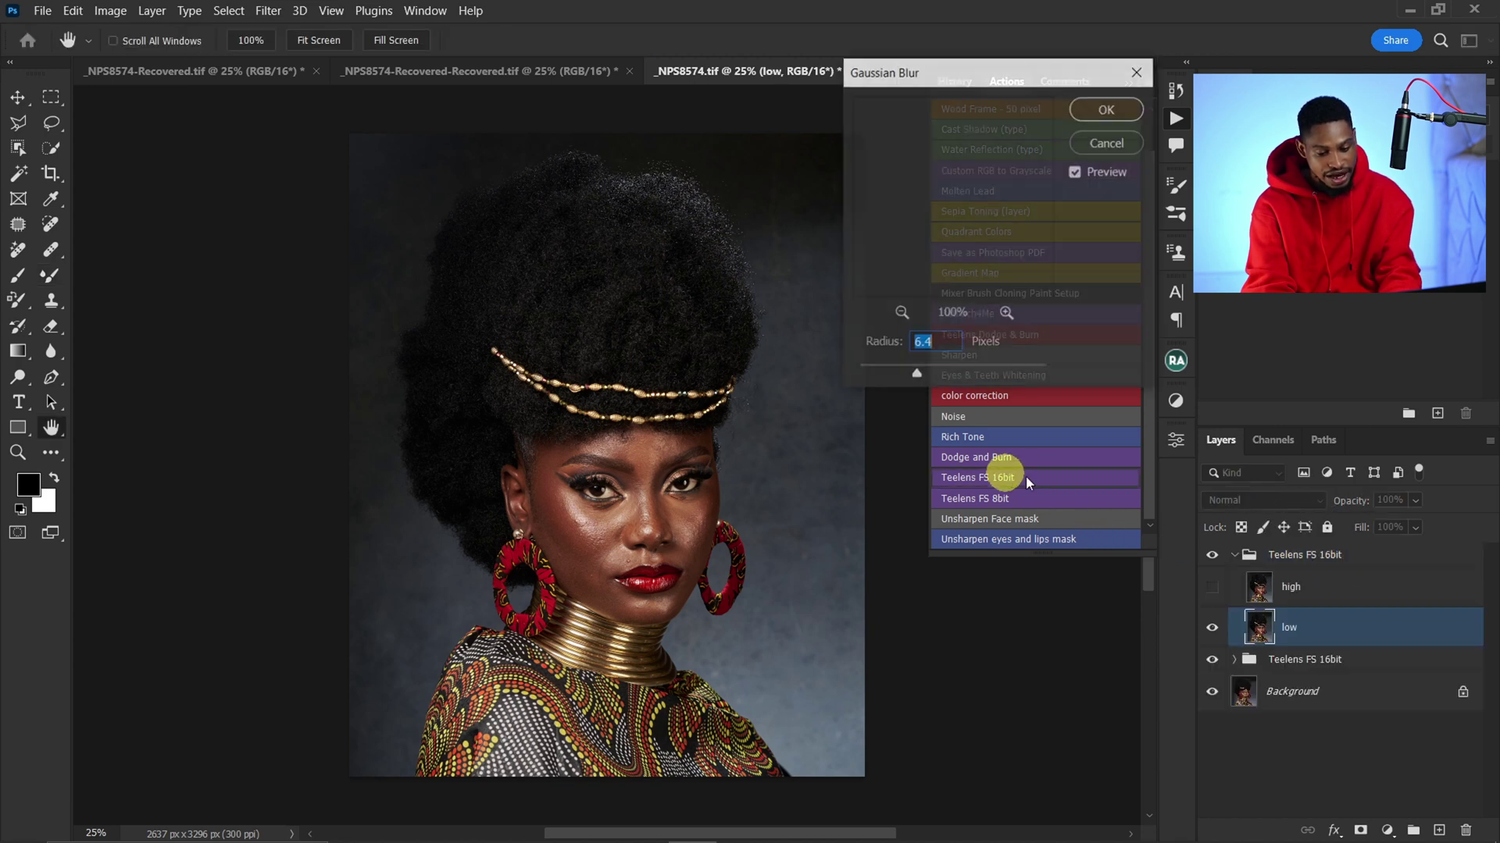
{"action": "left_click", "coordinate": [1112, 111]}
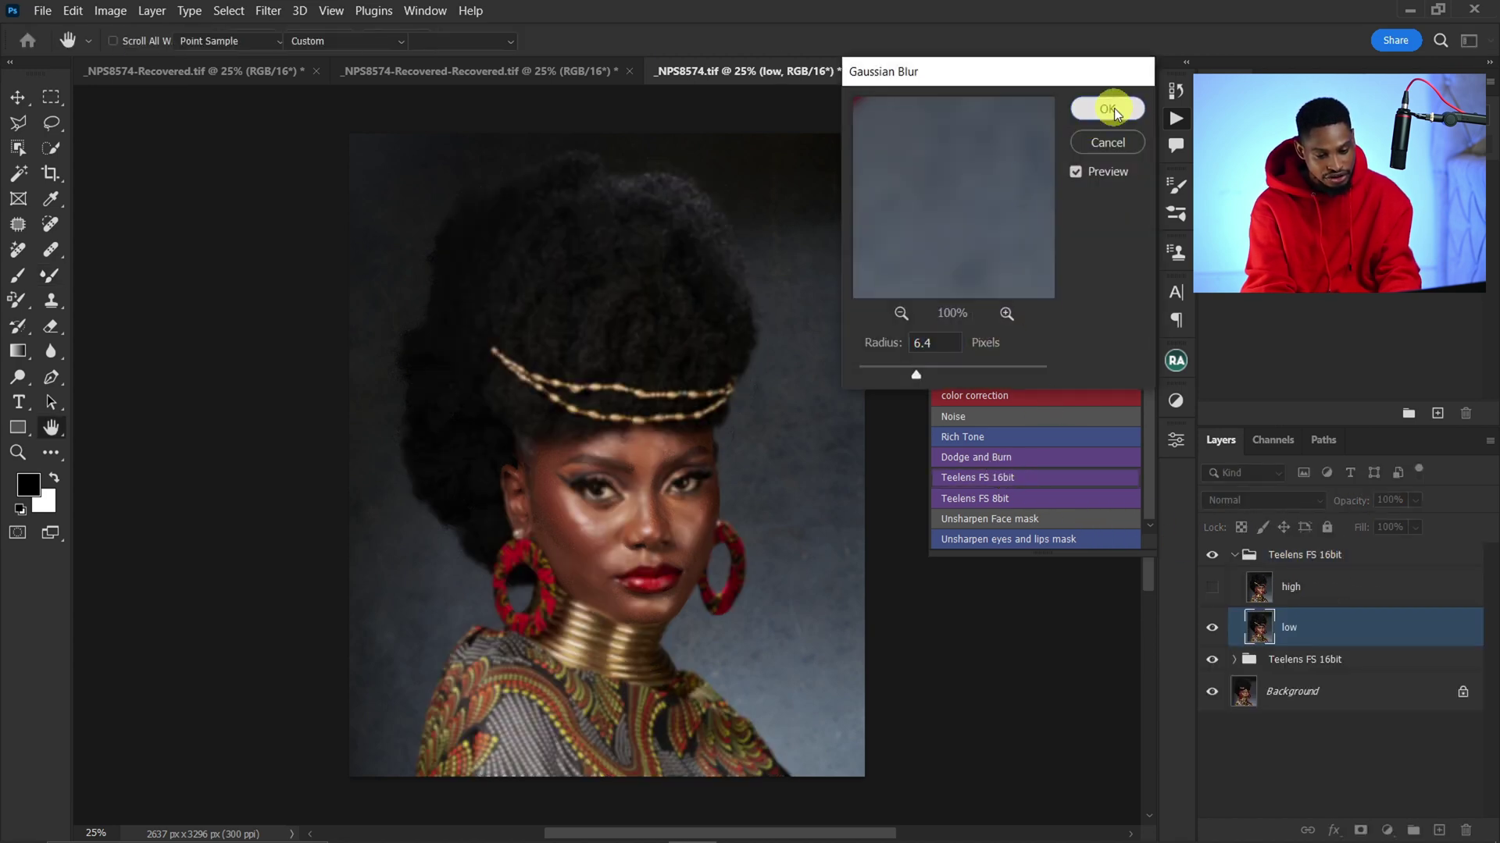
{"action": "left_click", "coordinate": [1236, 555]}
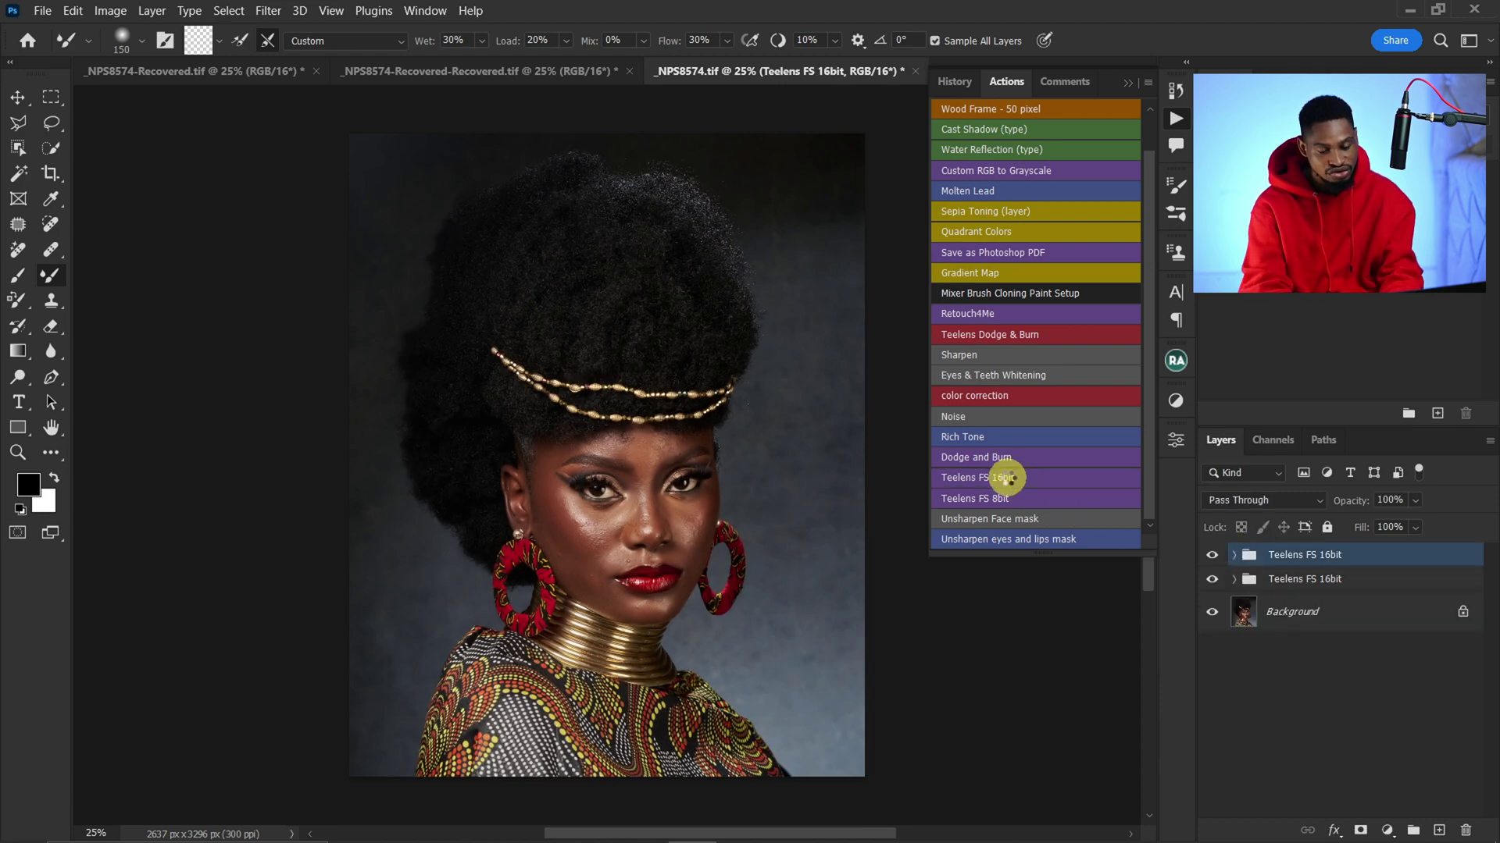
{"action": "left_click", "coordinate": [1008, 478]}
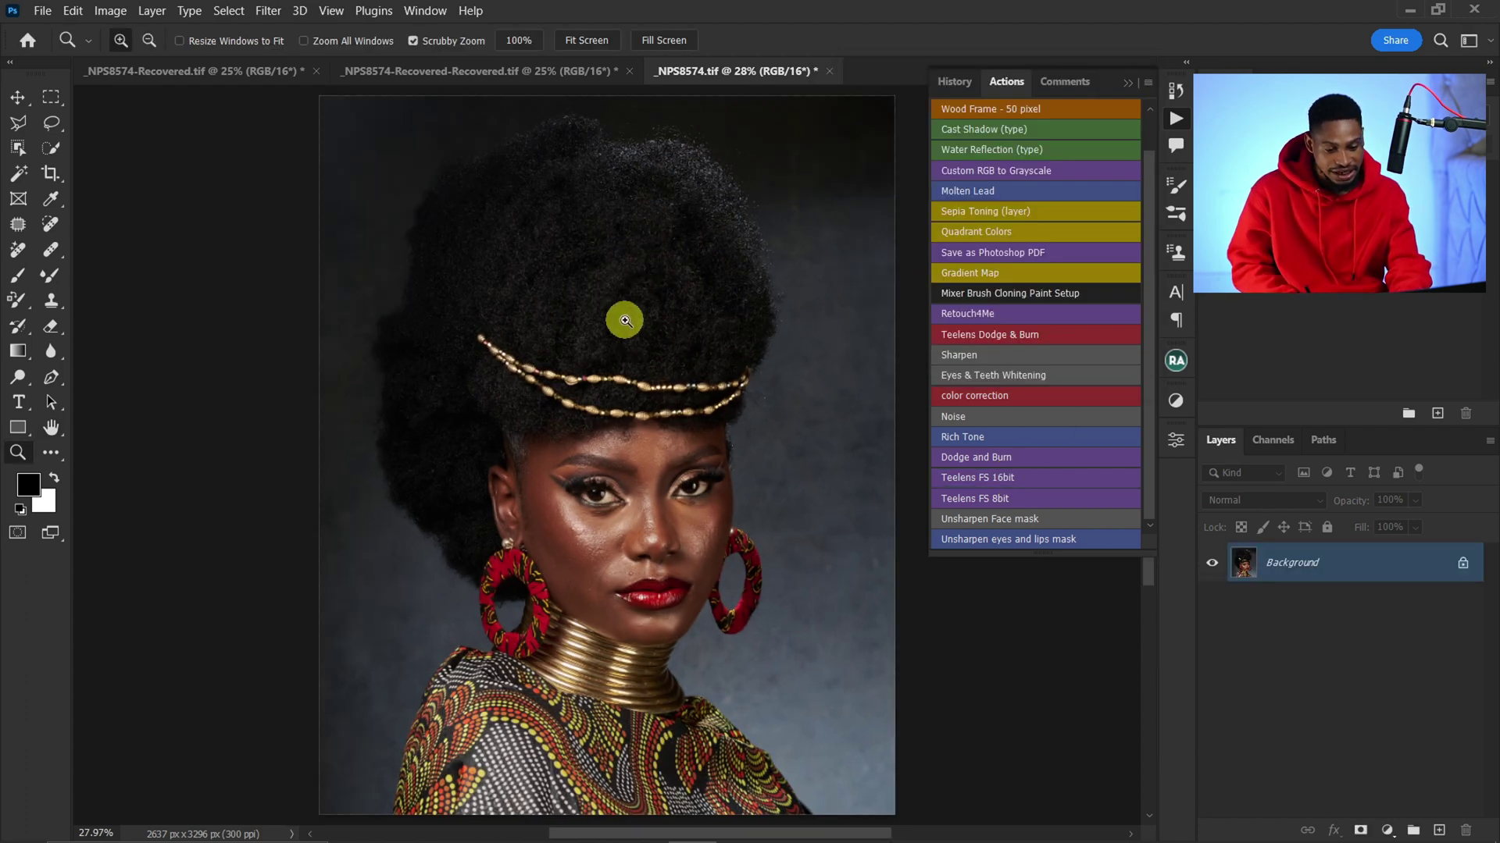
- Run the Teelens Dodge & Burn action and paint white strokes on the DODGE mask, reducing the brush size to 15
{"action": "key", "text": "ctrl"}
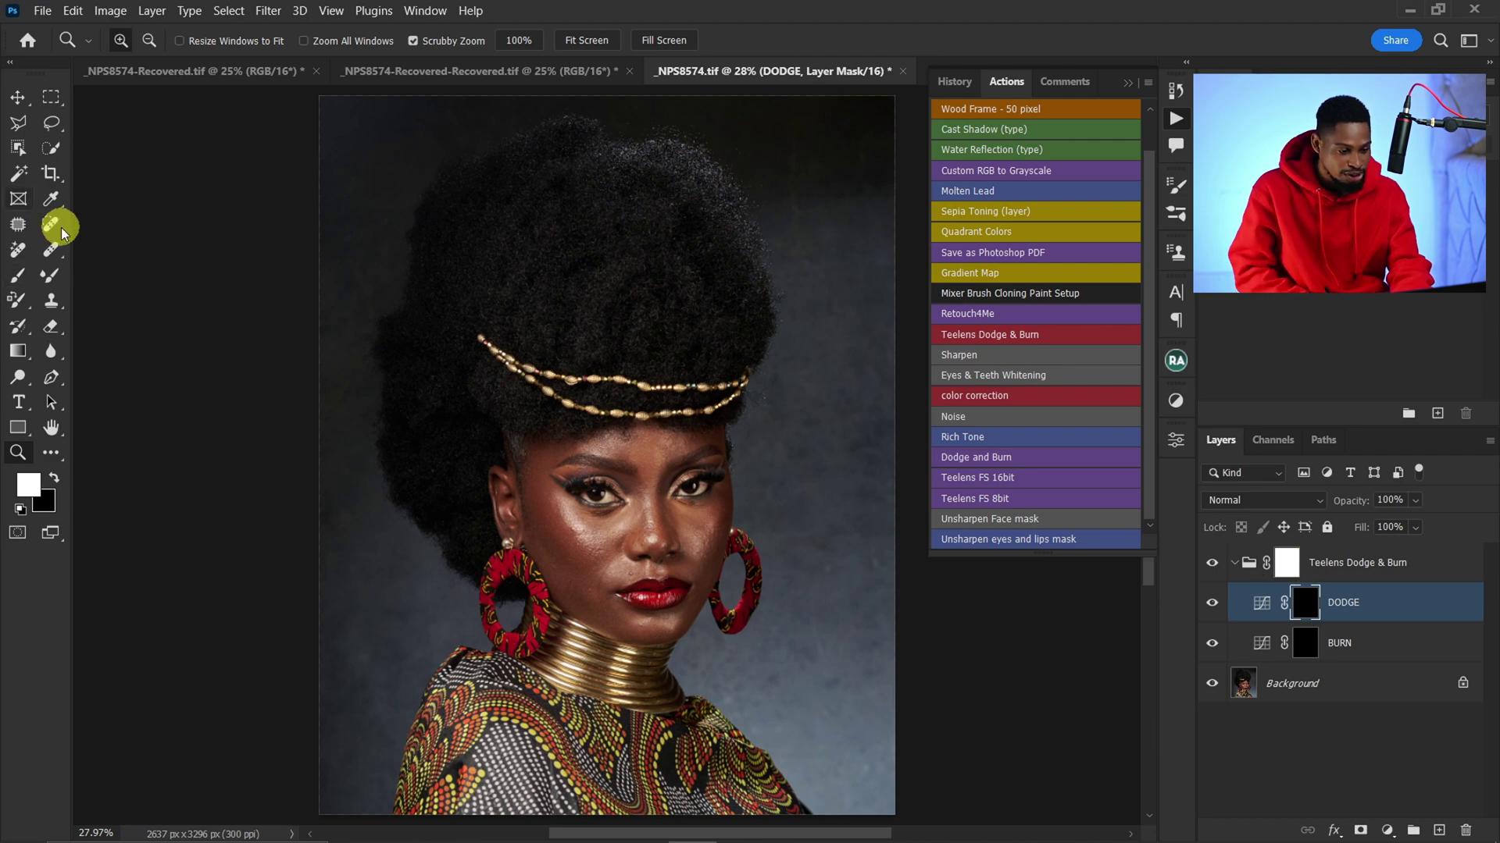
{"action": "left_click", "coordinate": [18, 273]}
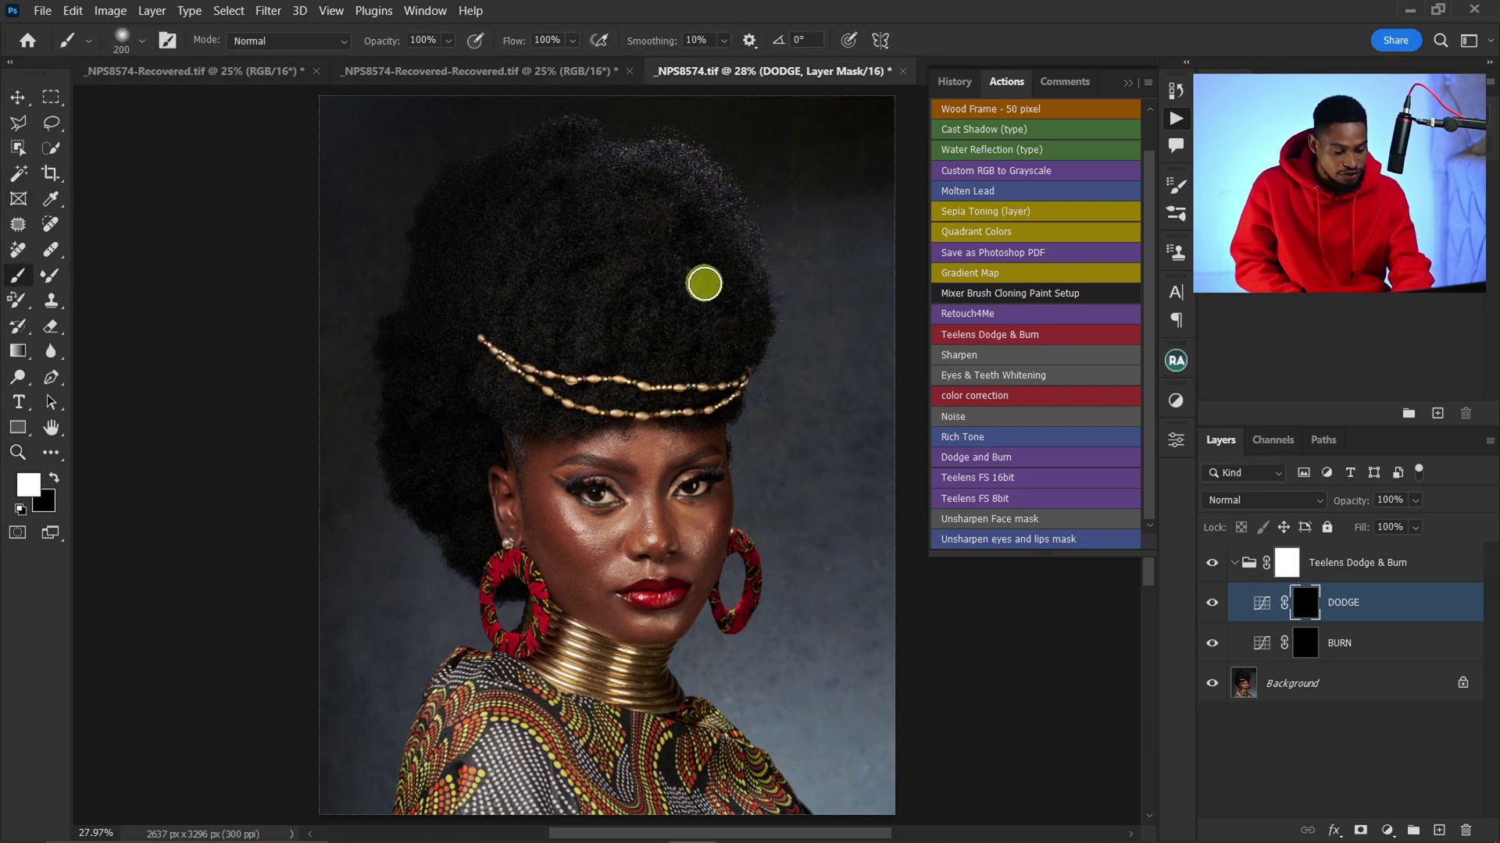
{"action": "left_click_drag", "start_coordinate": [668, 487], "coordinate": [736, 466]}
{"action": "left_click_drag", "start_coordinate": [754, 400], "coordinate": [780, 321]}
{"action": "left_click_drag", "start_coordinate": [536, 477], "coordinate": [565, 360]}
{"action": "key", "text": "bracketleft"}
{"action": "key", "text": "bracketleft"}
{"action": "key", "text": "bracketleft"}
{"action": "key", "text": "bracketleft"}
{"action": "key", "text": "bracketleft"}
{"action": "key", "text": "bracketleft"}
{"action": "key", "text": "bracketleft"}
{"action": "key", "text": "bracketleft"}
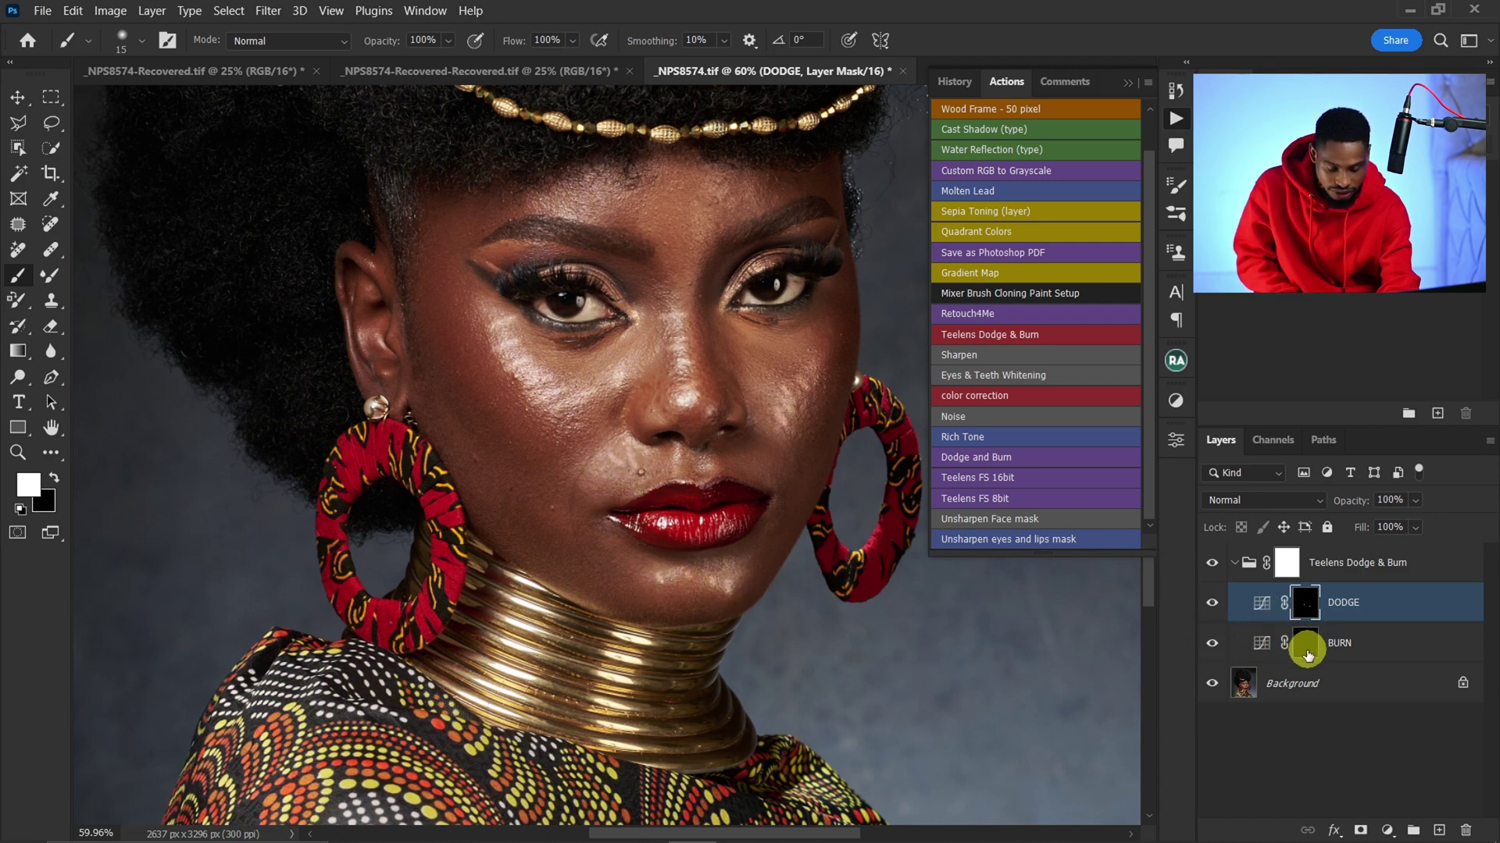
- Paint white strokes on the BURN mask over the cheeks, nose and forehead with a brush size of 25
{"action": "left_click", "coordinate": [1304, 643]}
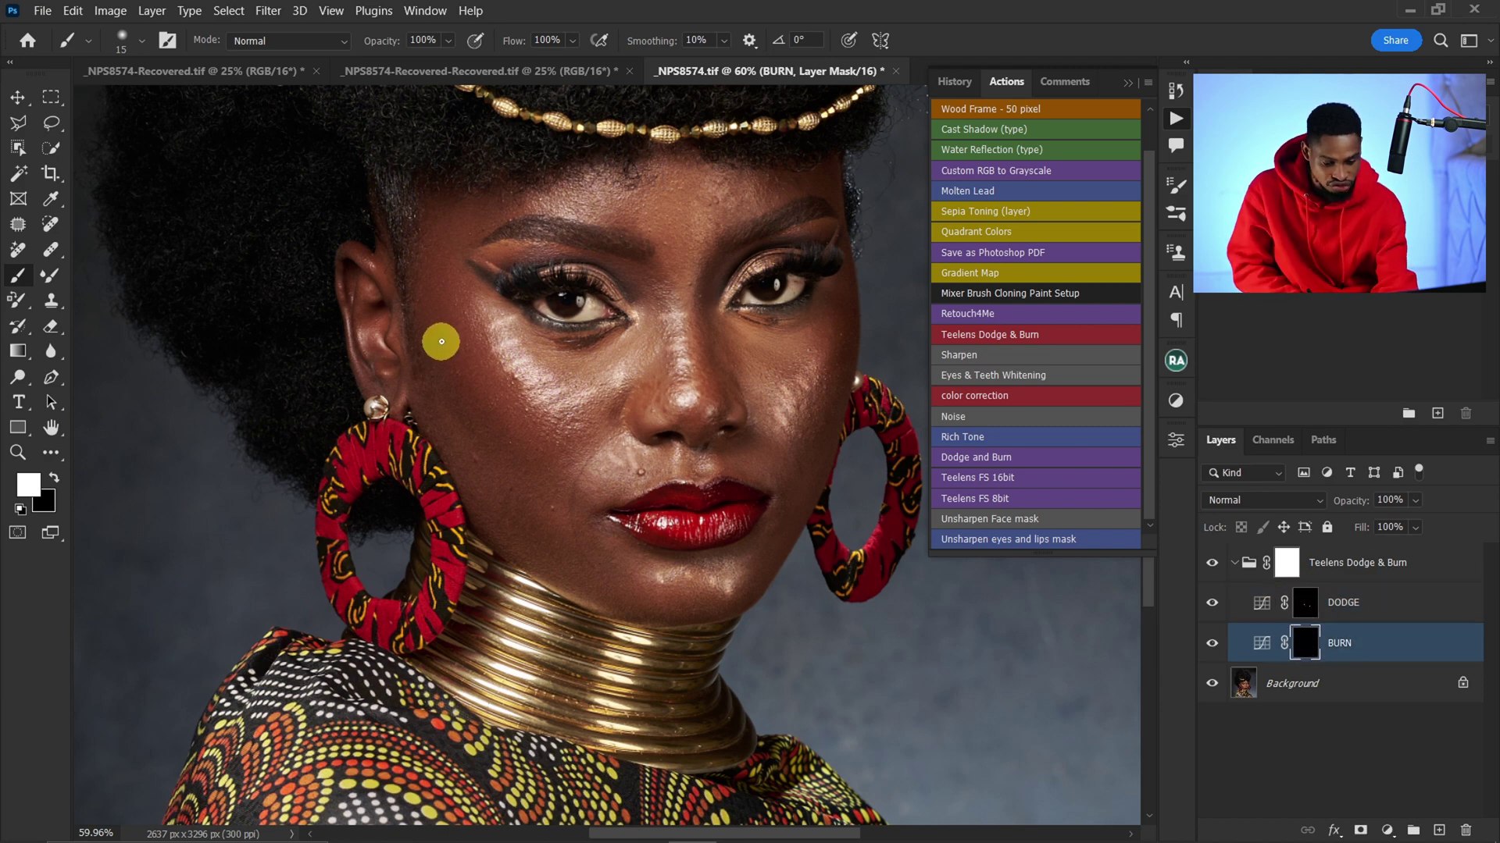
{"action": "key", "text": "bracketright"}
{"action": "mouse_move", "coordinate": [441, 303]}
{"action": "left_mouse_down"}
{"action": "mouse_move", "coordinate": [424, 344]}
{"action": "mouse_move", "coordinate": [443, 367]}
{"action": "left_mouse_up"}
{"action": "mouse_move", "coordinate": [470, 339]}
{"action": "left_mouse_down"}
{"action": "mouse_move", "coordinate": [485, 375]}
{"action": "mouse_move", "coordinate": [486, 421]}
{"action": "left_mouse_up"}
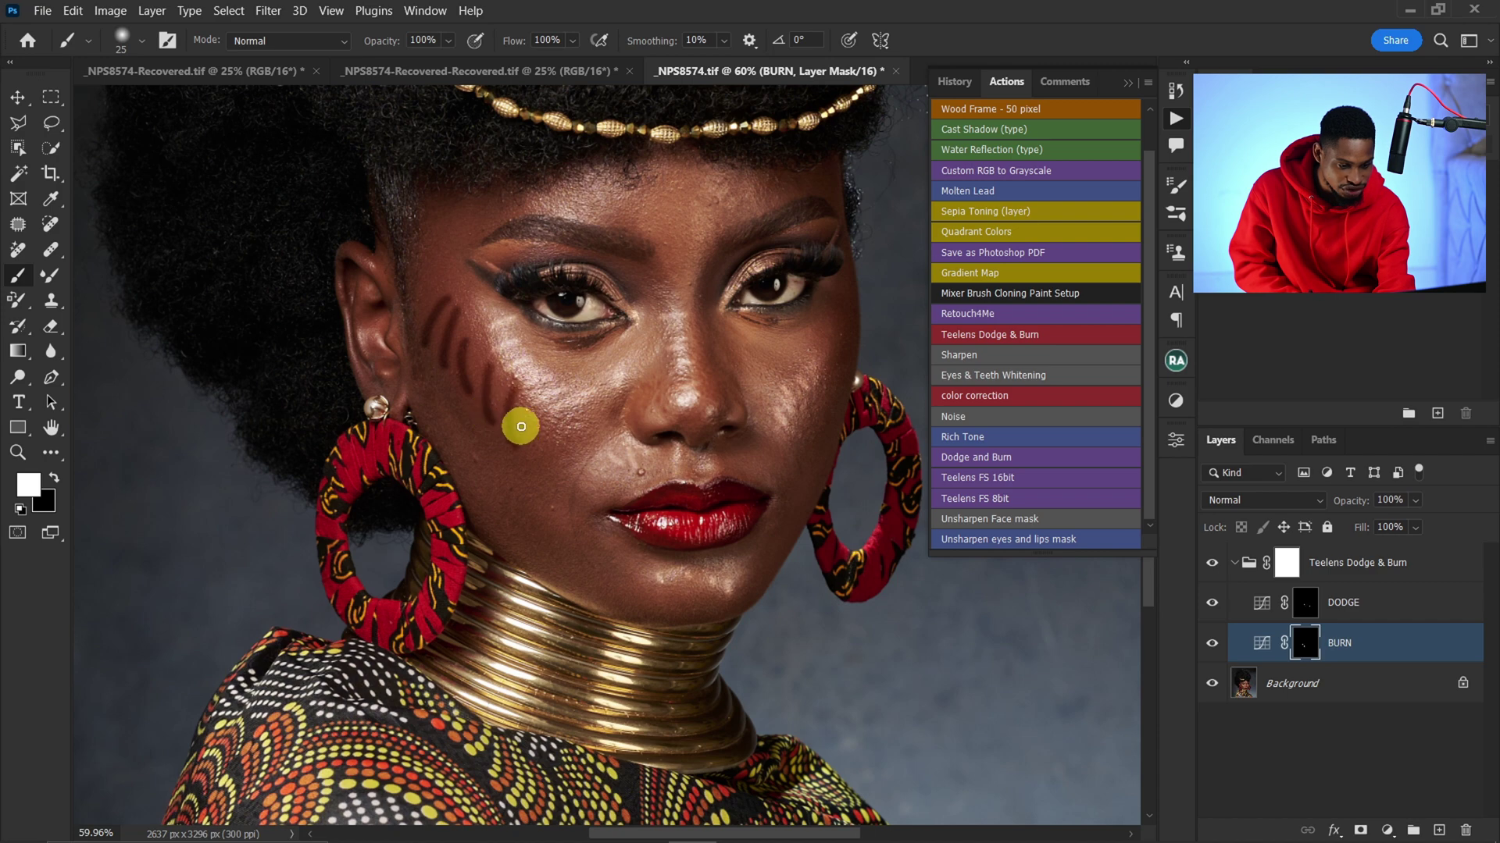
{"action": "mouse_move", "coordinate": [499, 238]}
{"action": "left_mouse_down"}
{"action": "mouse_move", "coordinate": [453, 250]}
{"action": "mouse_move", "coordinate": [450, 229]}
{"action": "left_mouse_up"}
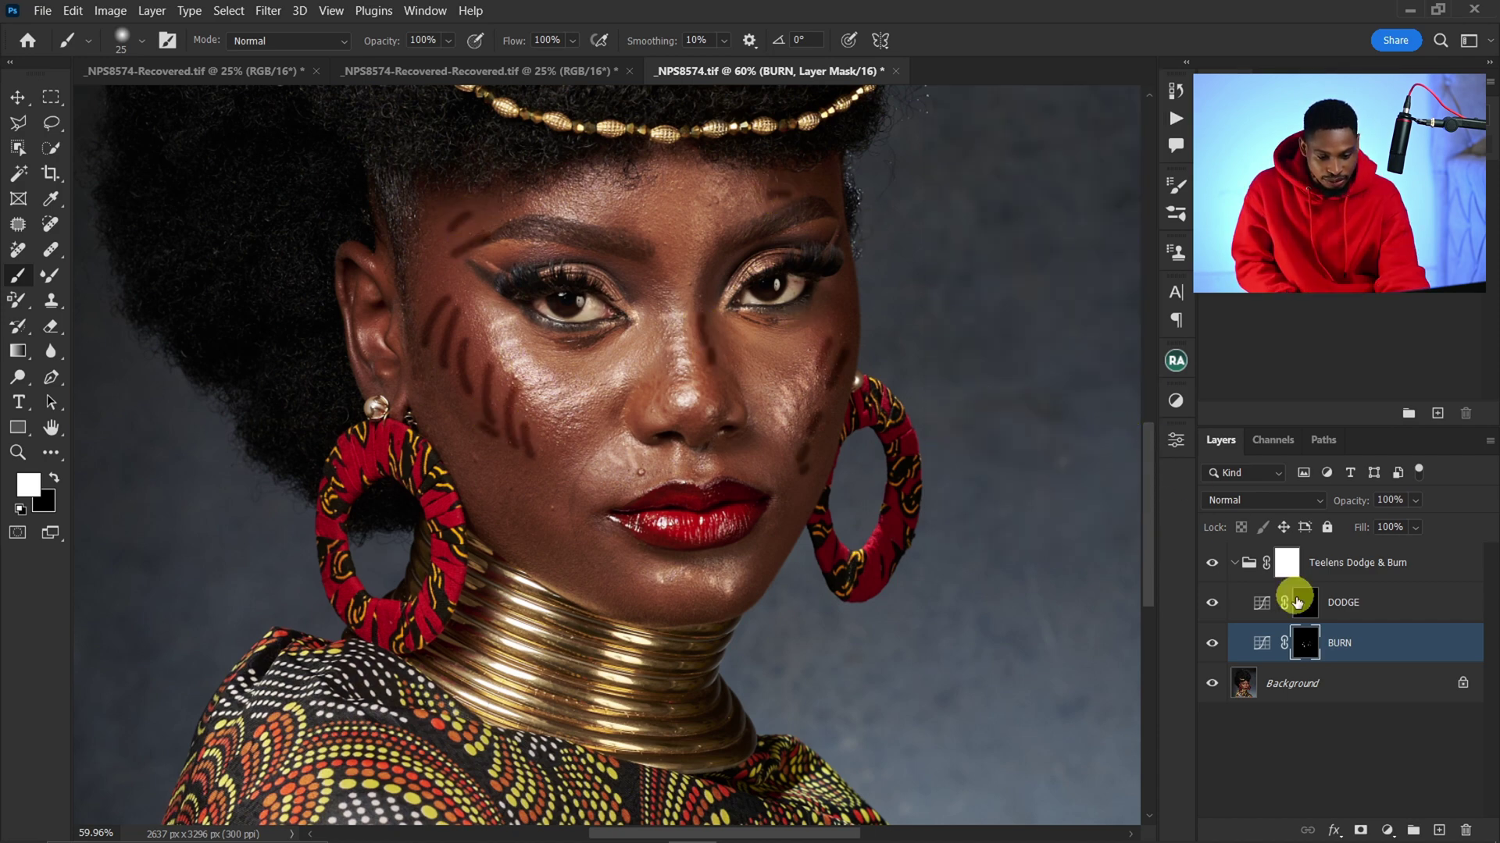
- Feather the BURN mask by 61.6 px and the DODGE mask by 26.7 px
{"action": "left_click", "coordinate": [1176, 440]}
{"action": "left_click_drag", "start_coordinate": [936, 635], "coordinate": [1023, 631]}
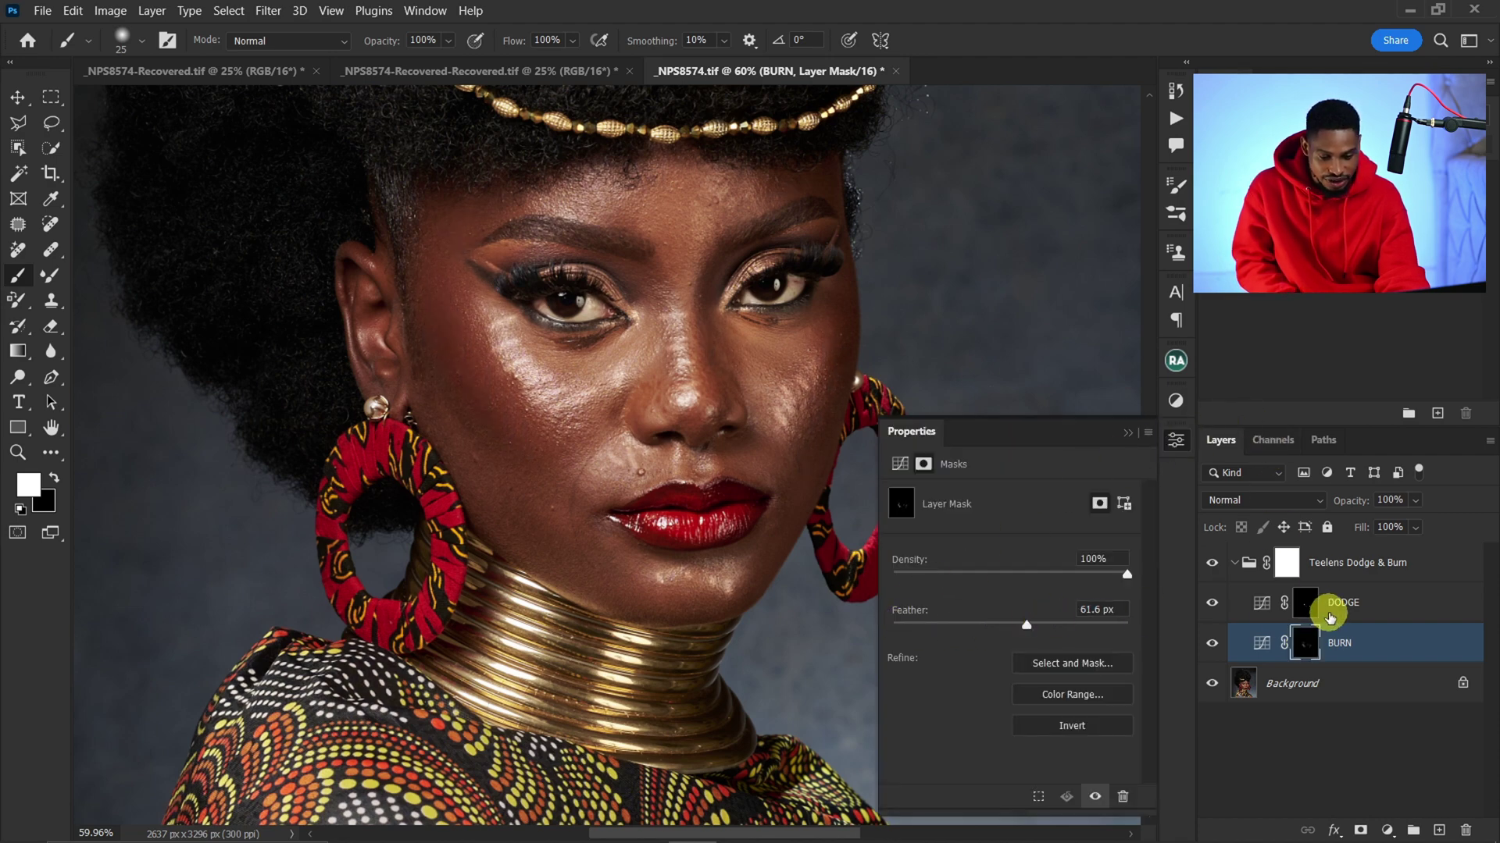
{"action": "left_click", "coordinate": [1308, 608]}
{"action": "left_click_drag", "start_coordinate": [896, 631], "coordinate": [1001, 627]}
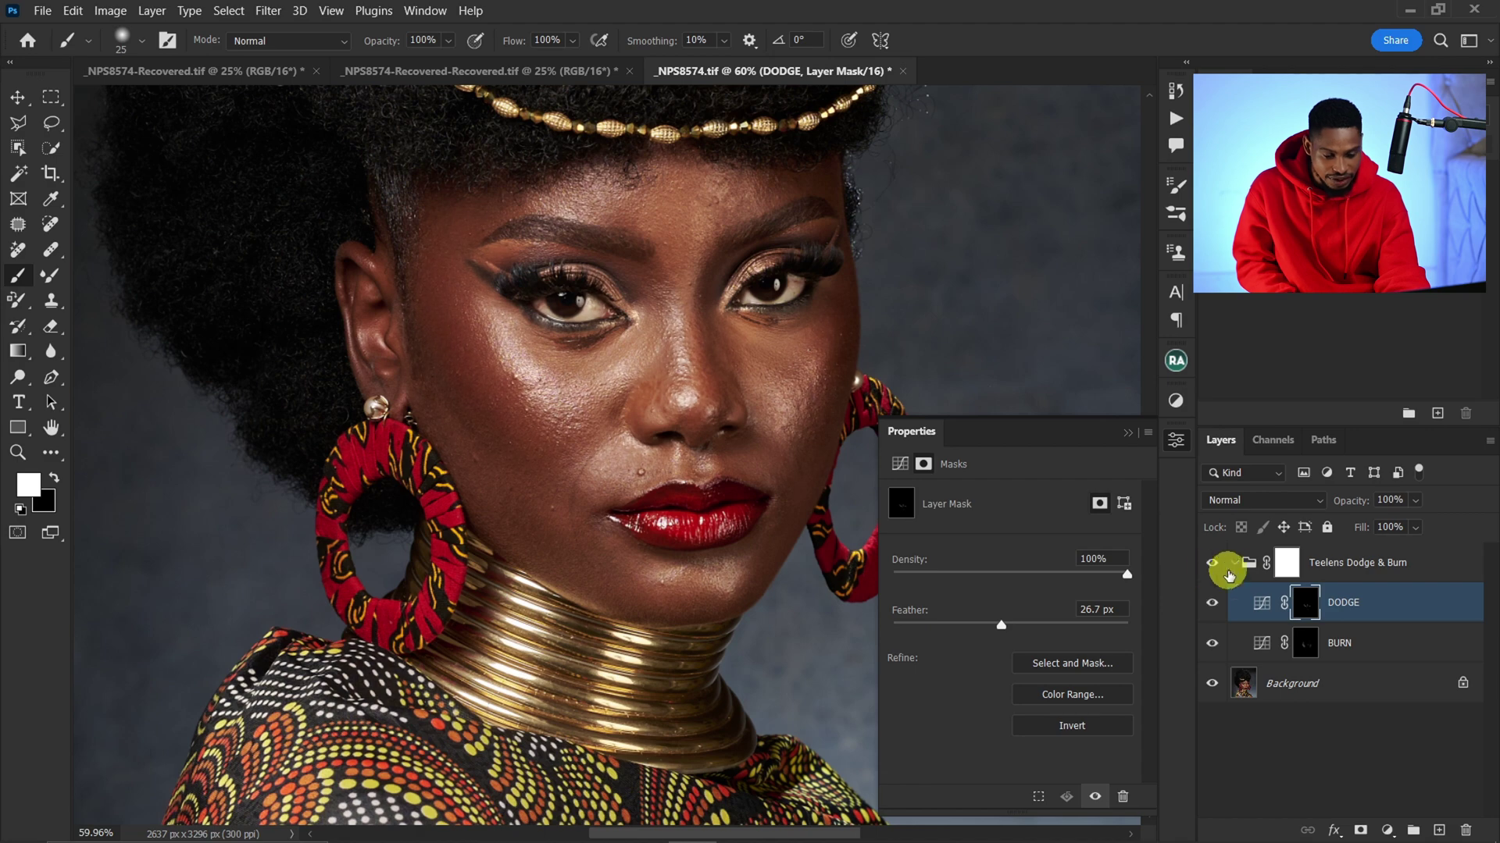
- Delete the Teelens Dodge & Burn group together with its mask and close the mask properties
{"action": "left_click", "coordinate": [1312, 563]}
{"action": "key", "text": "Delete"}
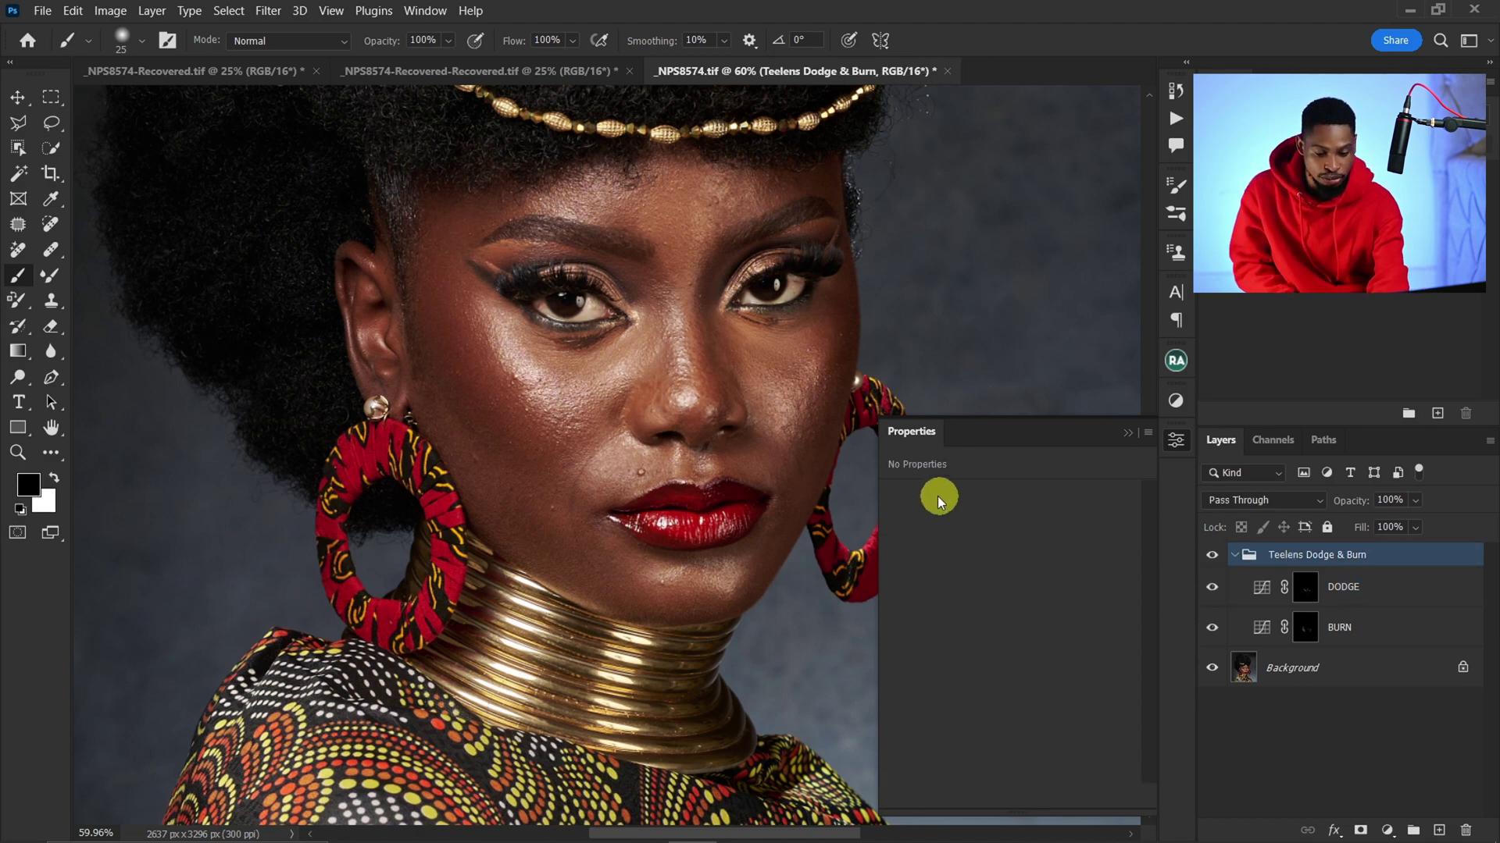
{"action": "key", "text": "Delete"}
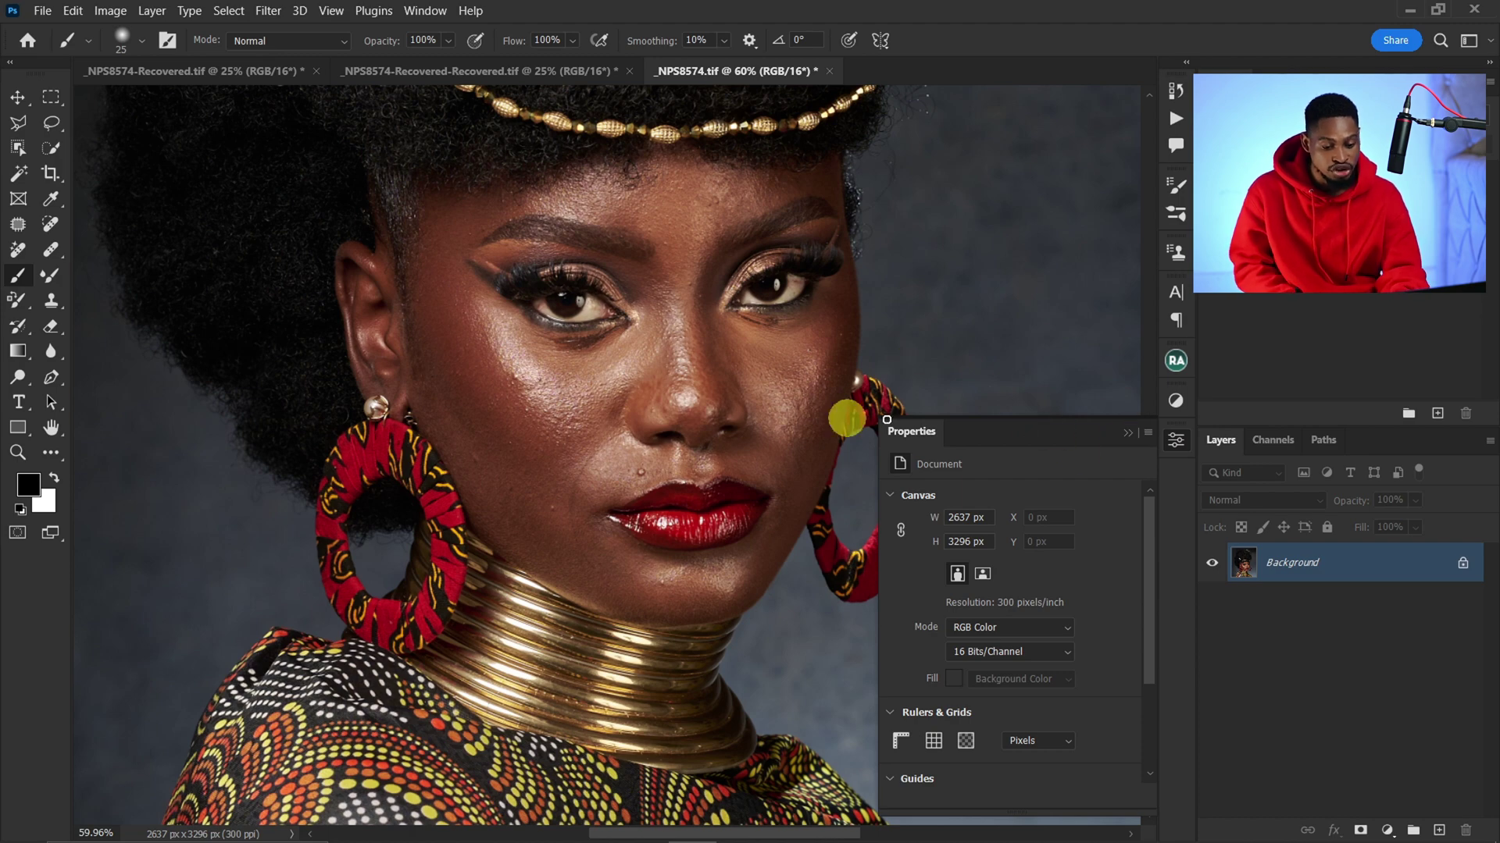
{"action": "left_click", "coordinate": [1127, 434]}
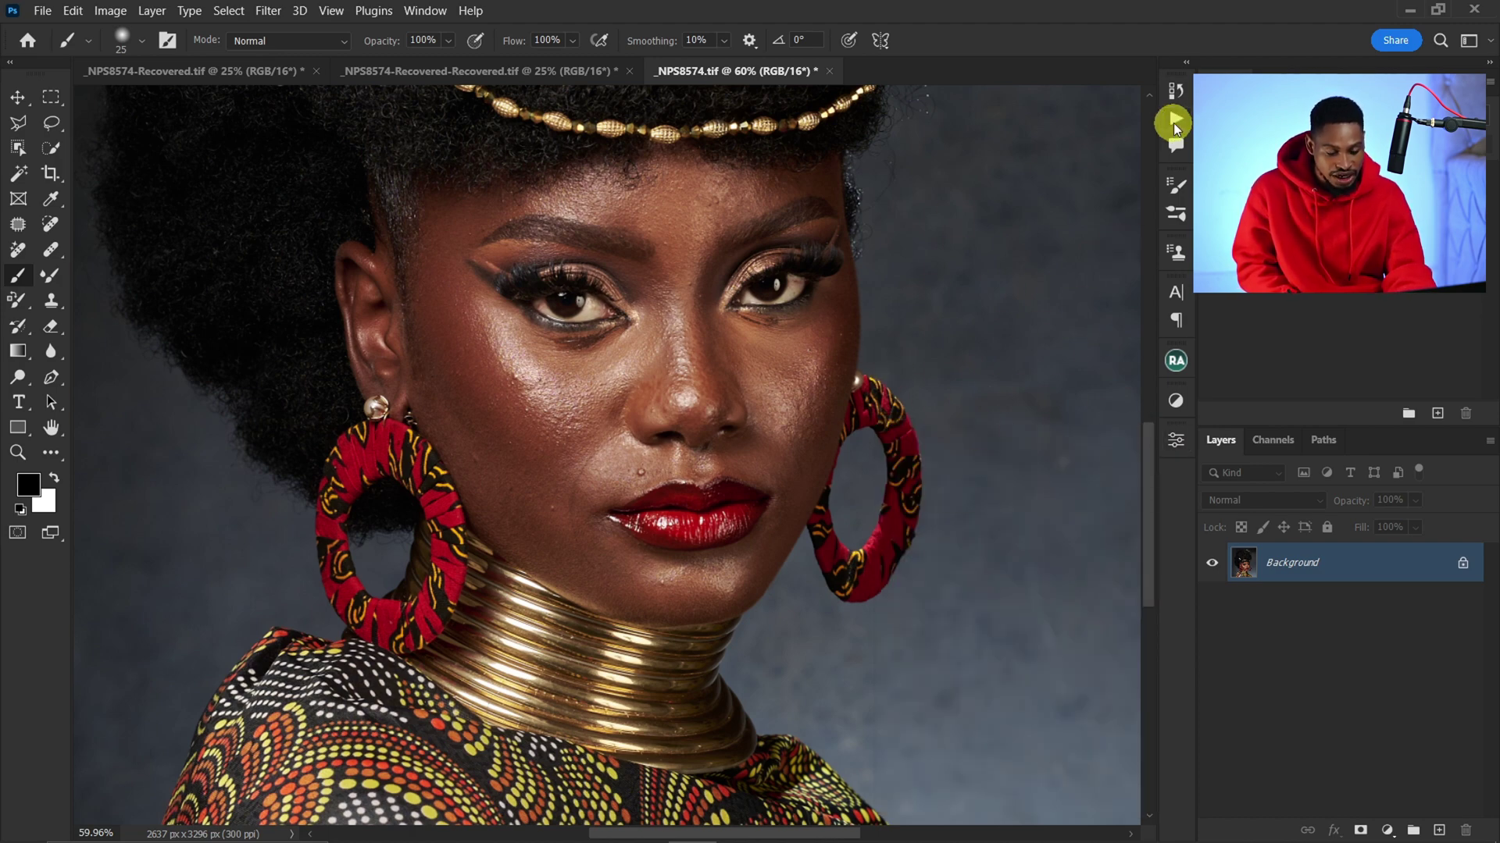
- Run the Teelens Dodge & Burn action again and set the brush to size 9 with 3% flow
{"action": "left_click", "coordinate": [1176, 119]}
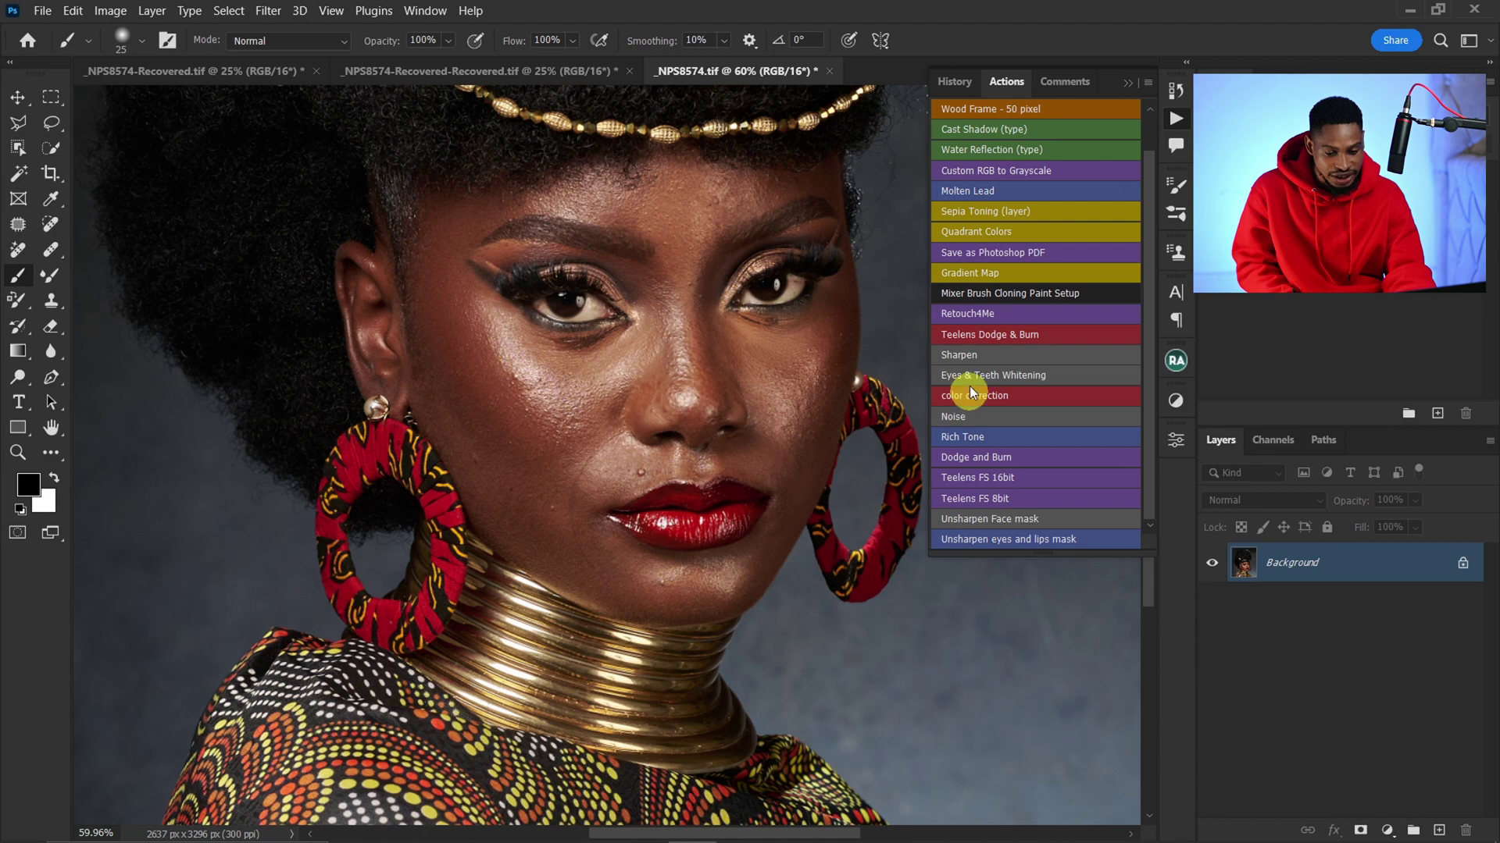
{"action": "left_click", "coordinate": [983, 341]}
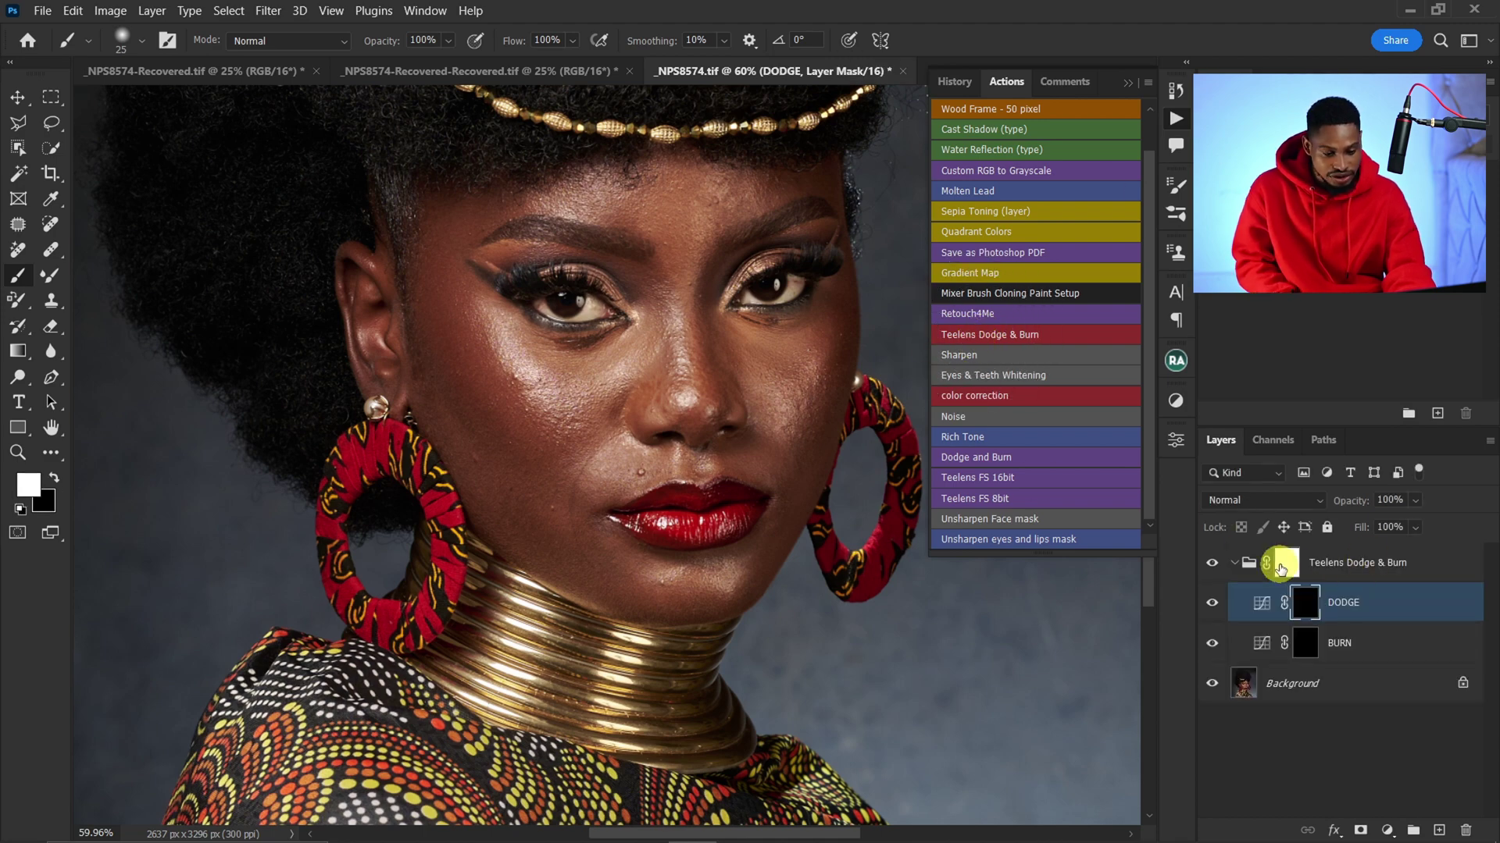
{"action": "key", "text": "bracketleft"}
{"action": "key", "text": "bracketleft"}
{"action": "key", "text": "bracketleft"}
{"action": "key", "text": "bracketleft"}
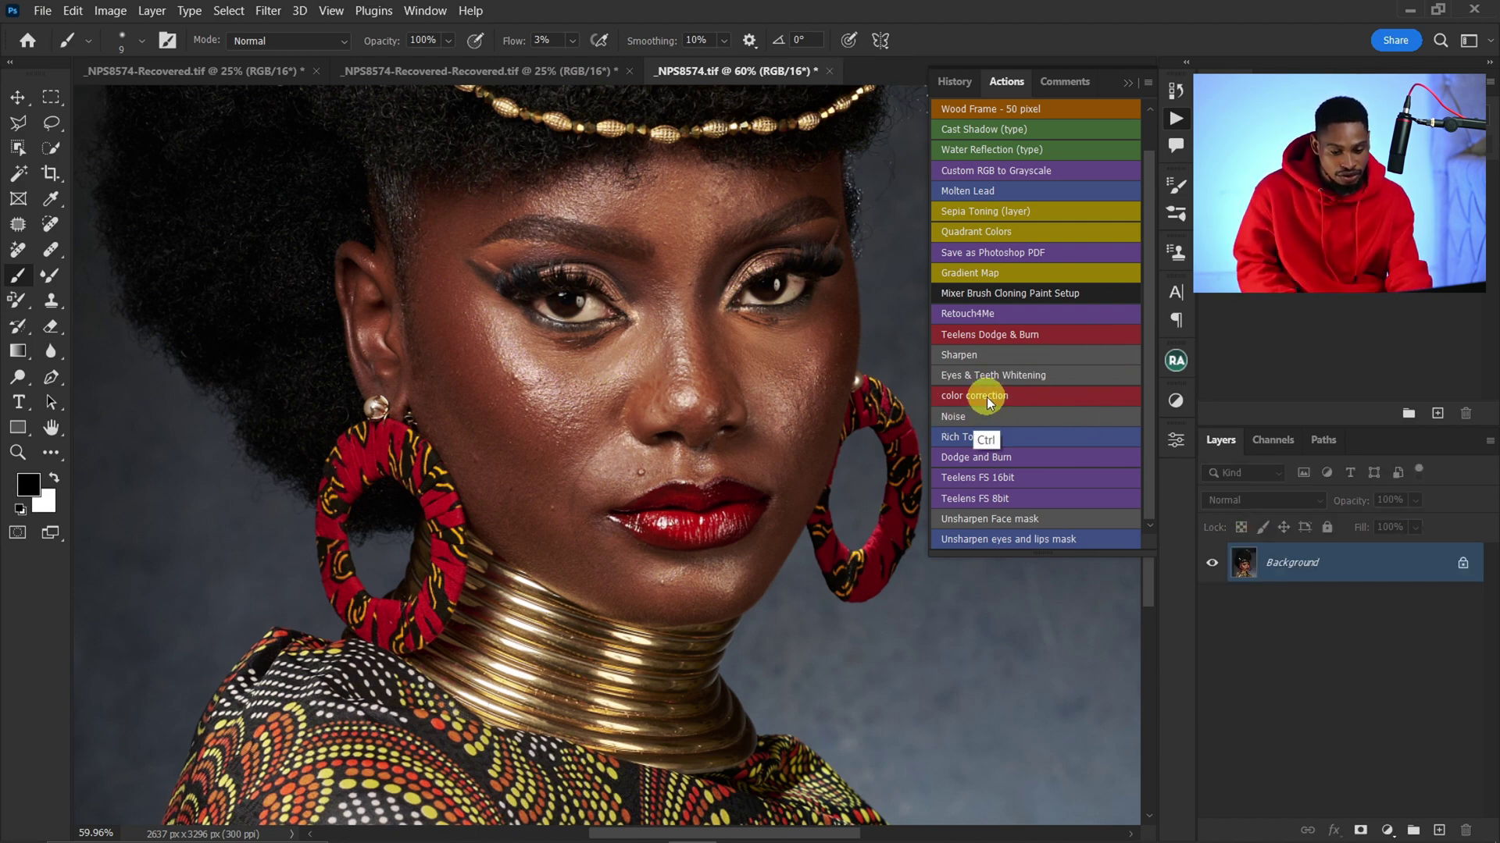
- Run the color correction action and open the gradient settings of its Gradient Map layer
{"action": "key", "text": "ctrl"}
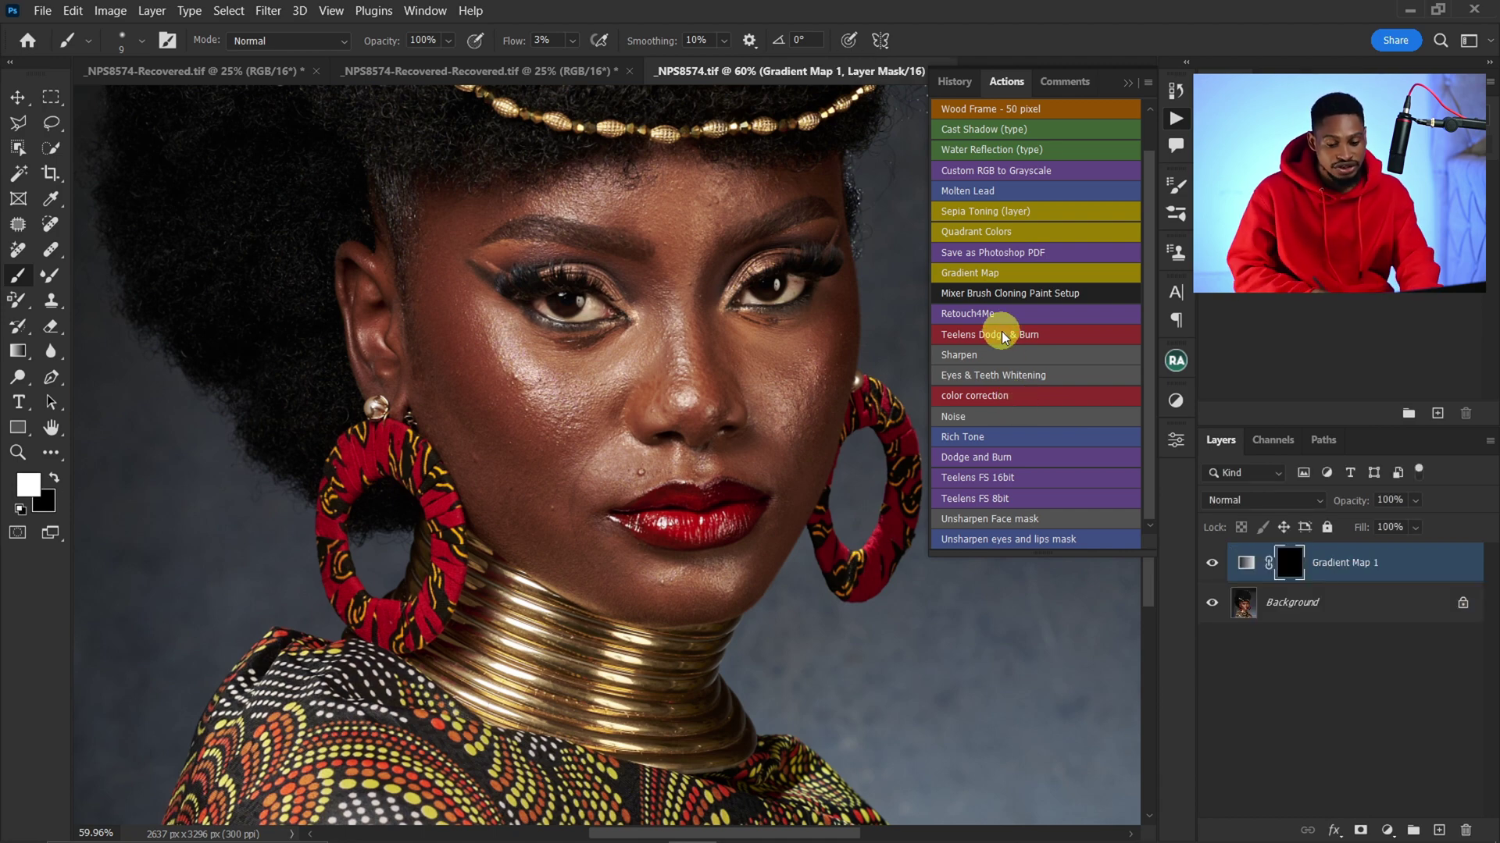
{"action": "left_click", "coordinate": [1248, 562]}
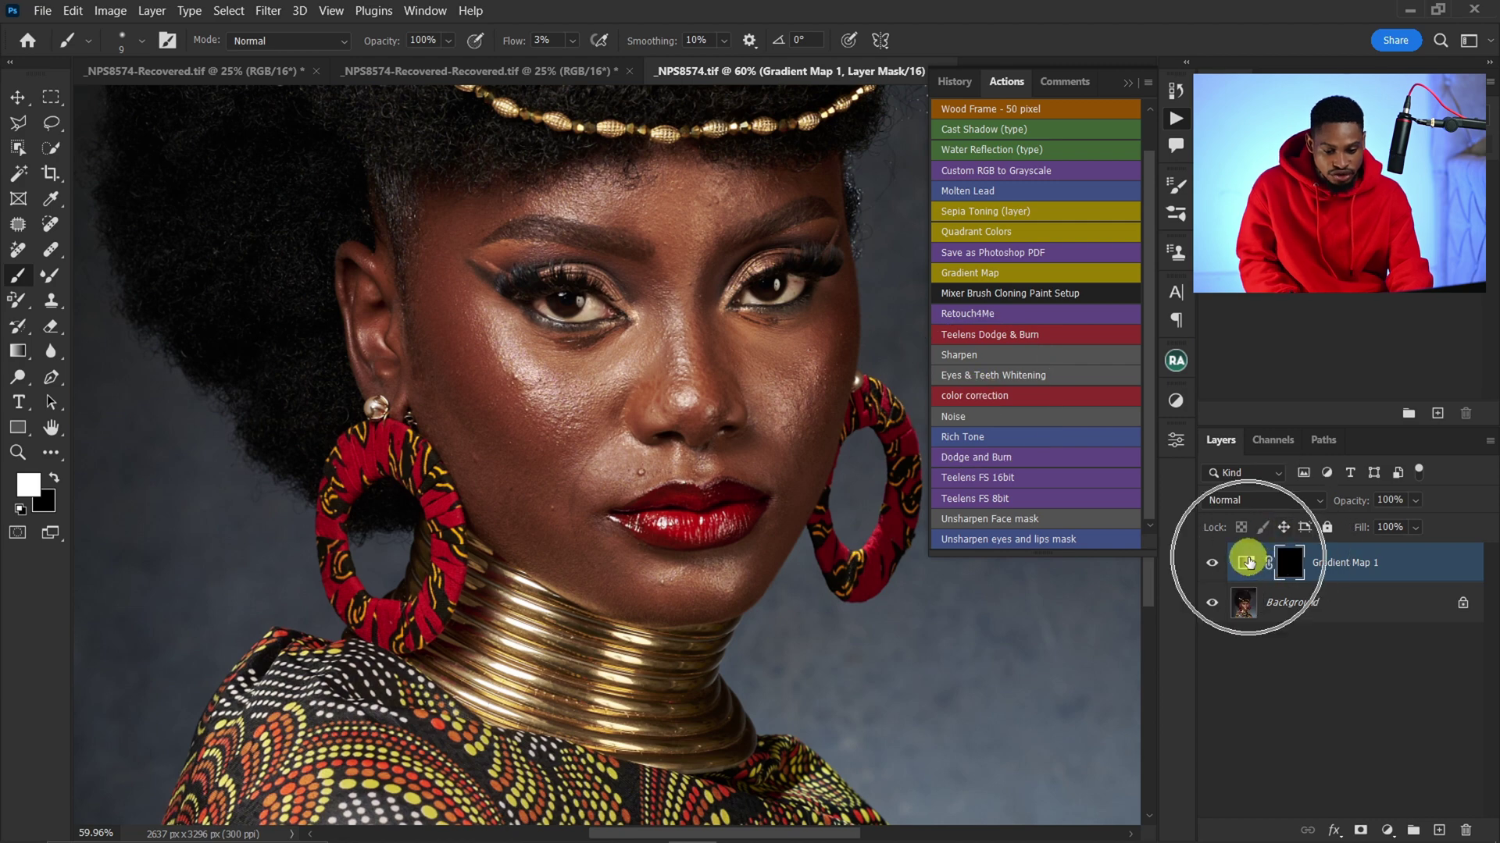
{"action": "left_click", "coordinate": [1247, 563]}
{"action": "left_click", "coordinate": [1245, 564]}
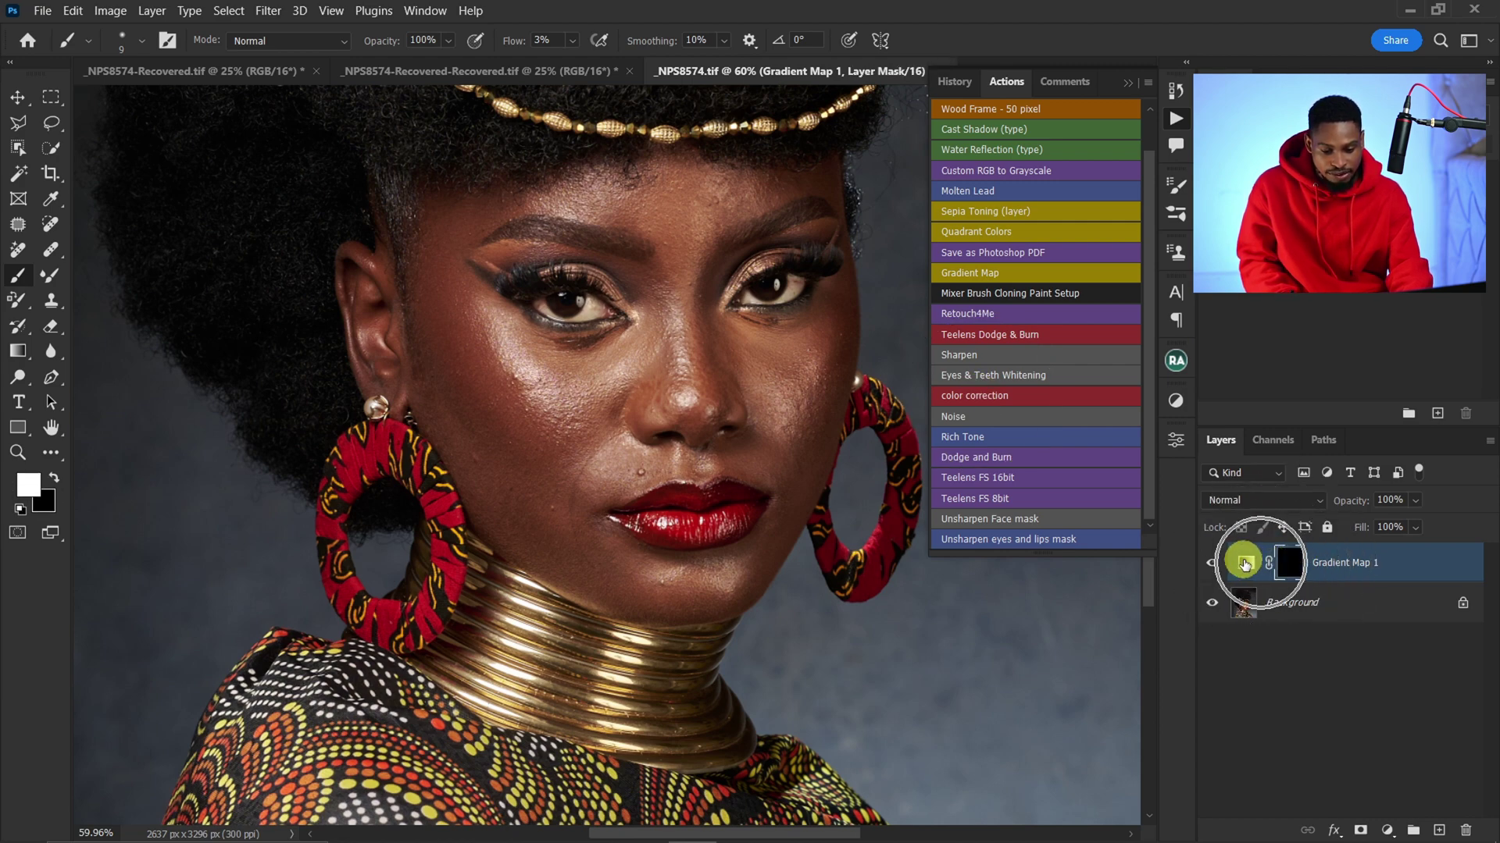
{"action": "left_click", "coordinate": [1176, 441]}
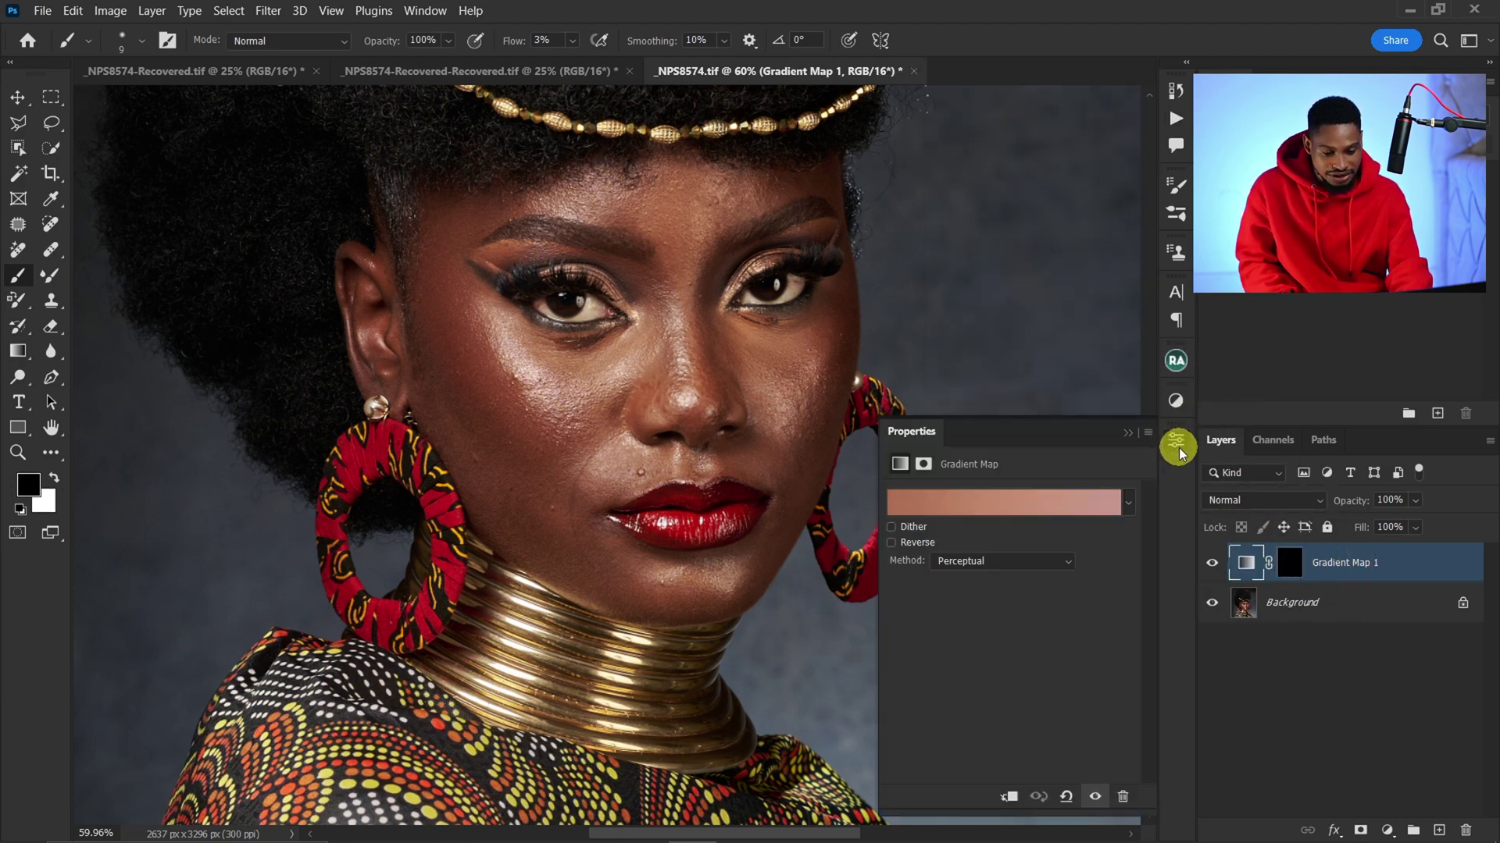
- Set the first color stop of the Gradient Map's gradient to a dark brown sampled from the shadowed skin on the face
{"action": "left_click", "coordinate": [954, 501]}
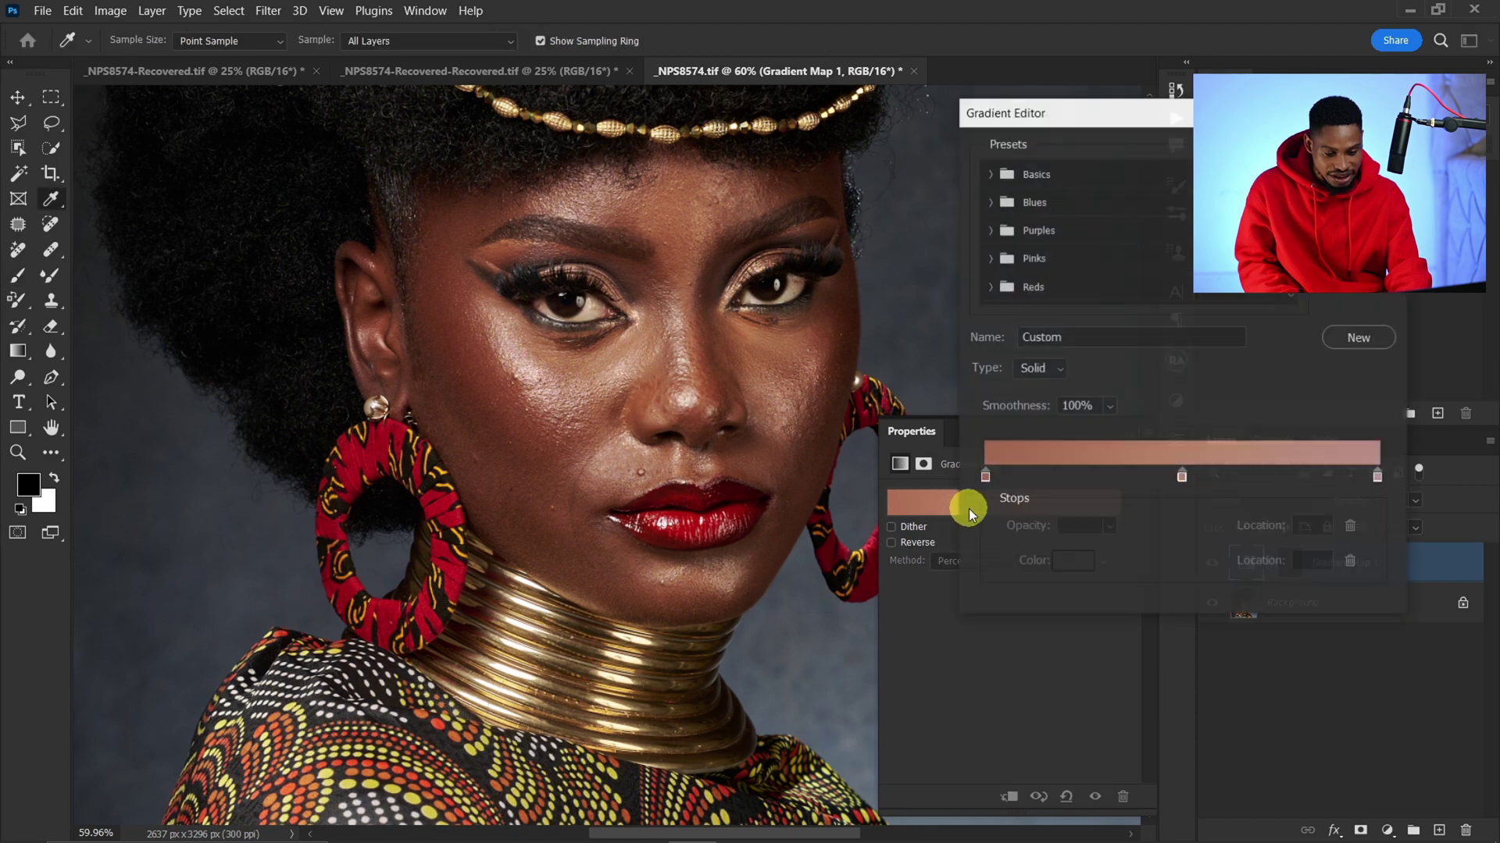
{"action": "left_click", "coordinate": [1030, 122]}
{"action": "left_click", "coordinate": [1125, 359]}
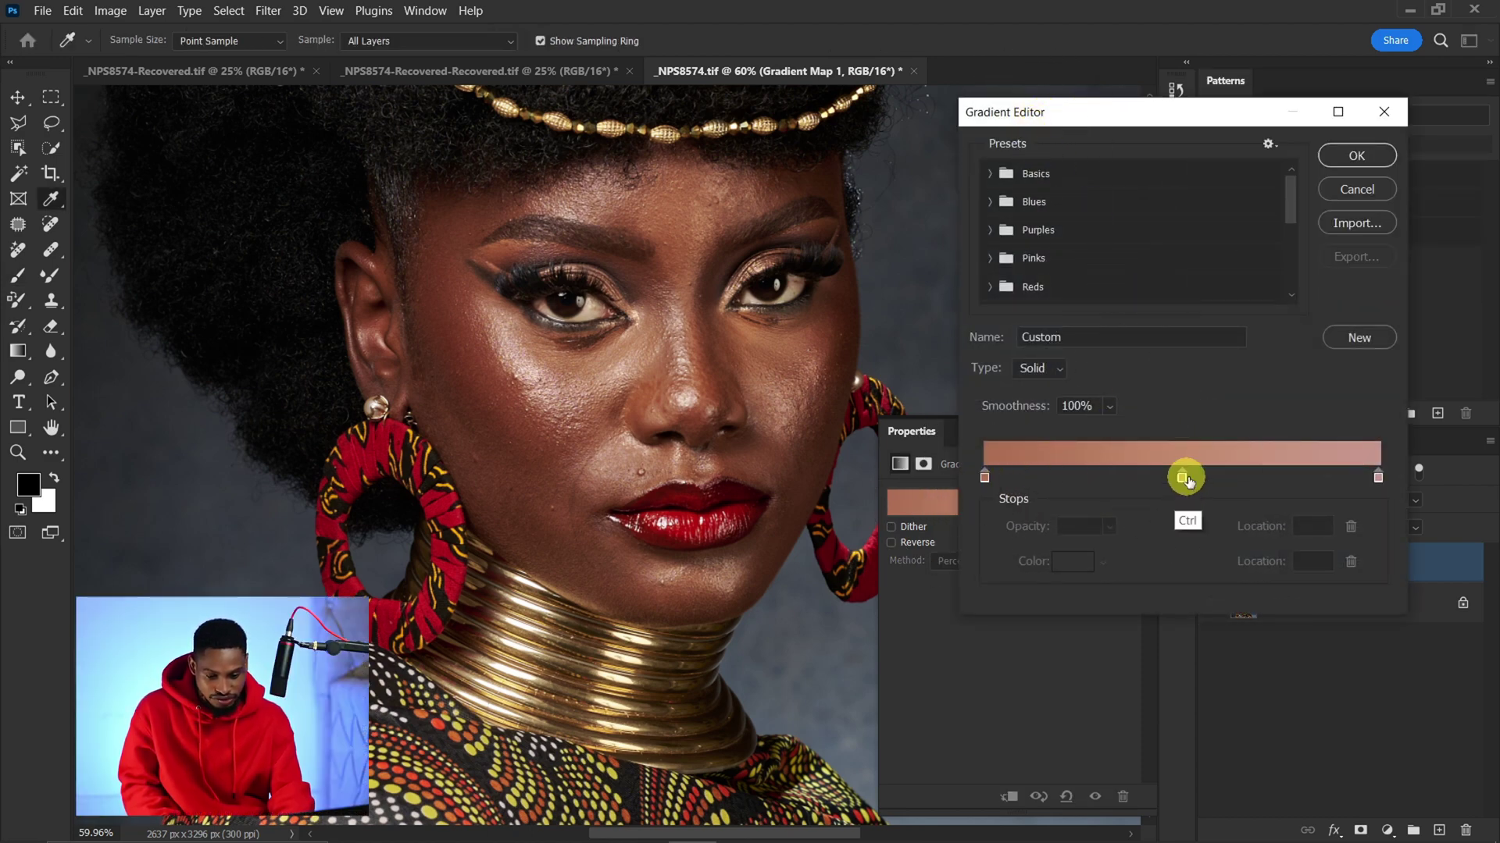
{"action": "left_click", "coordinate": [1378, 476]}
{"action": "left_click", "coordinate": [984, 479]}
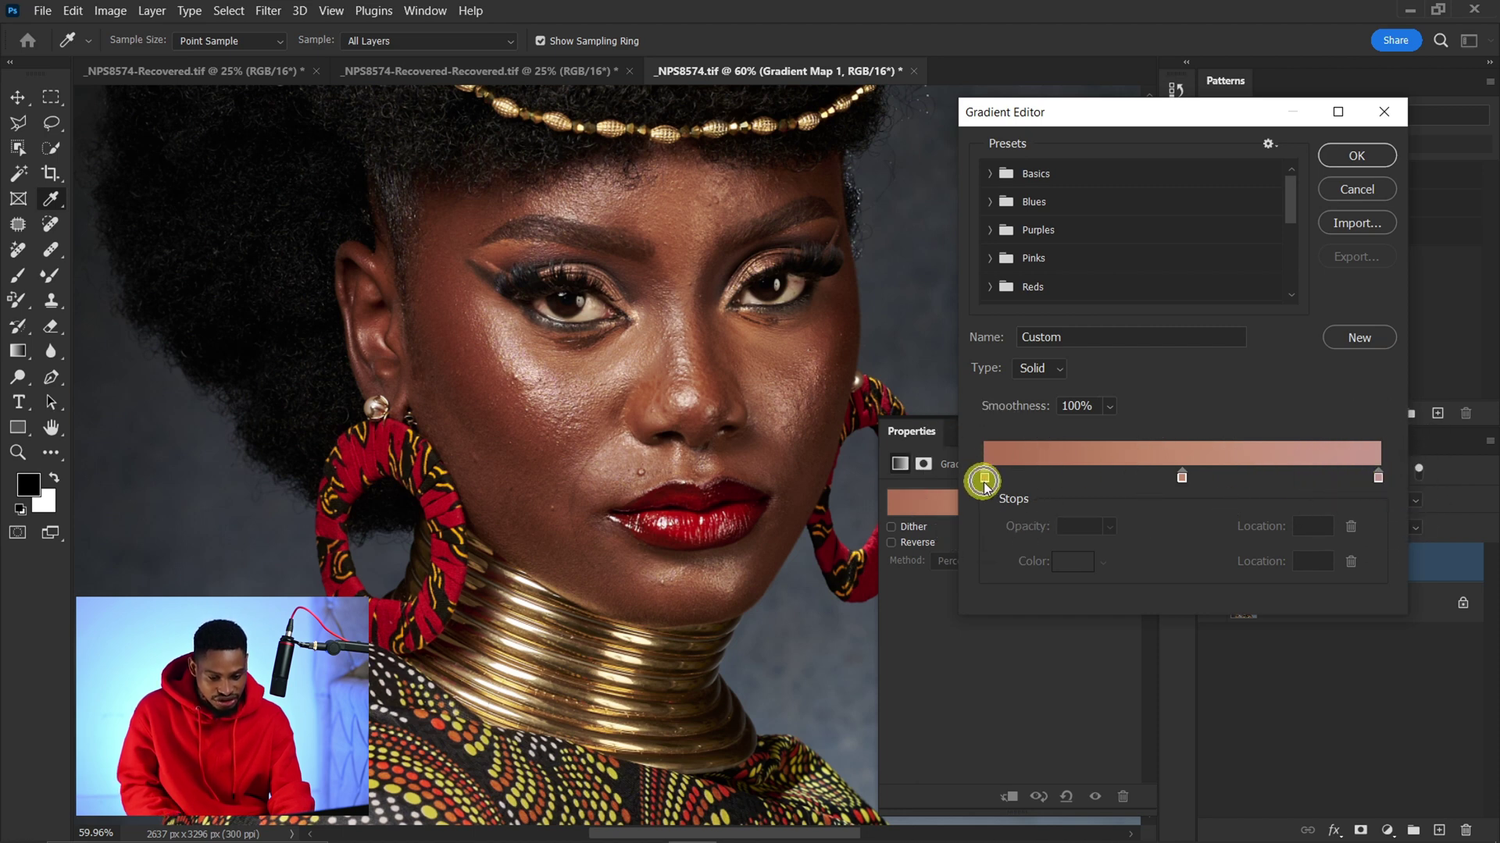
{"action": "left_click", "coordinate": [985, 480]}
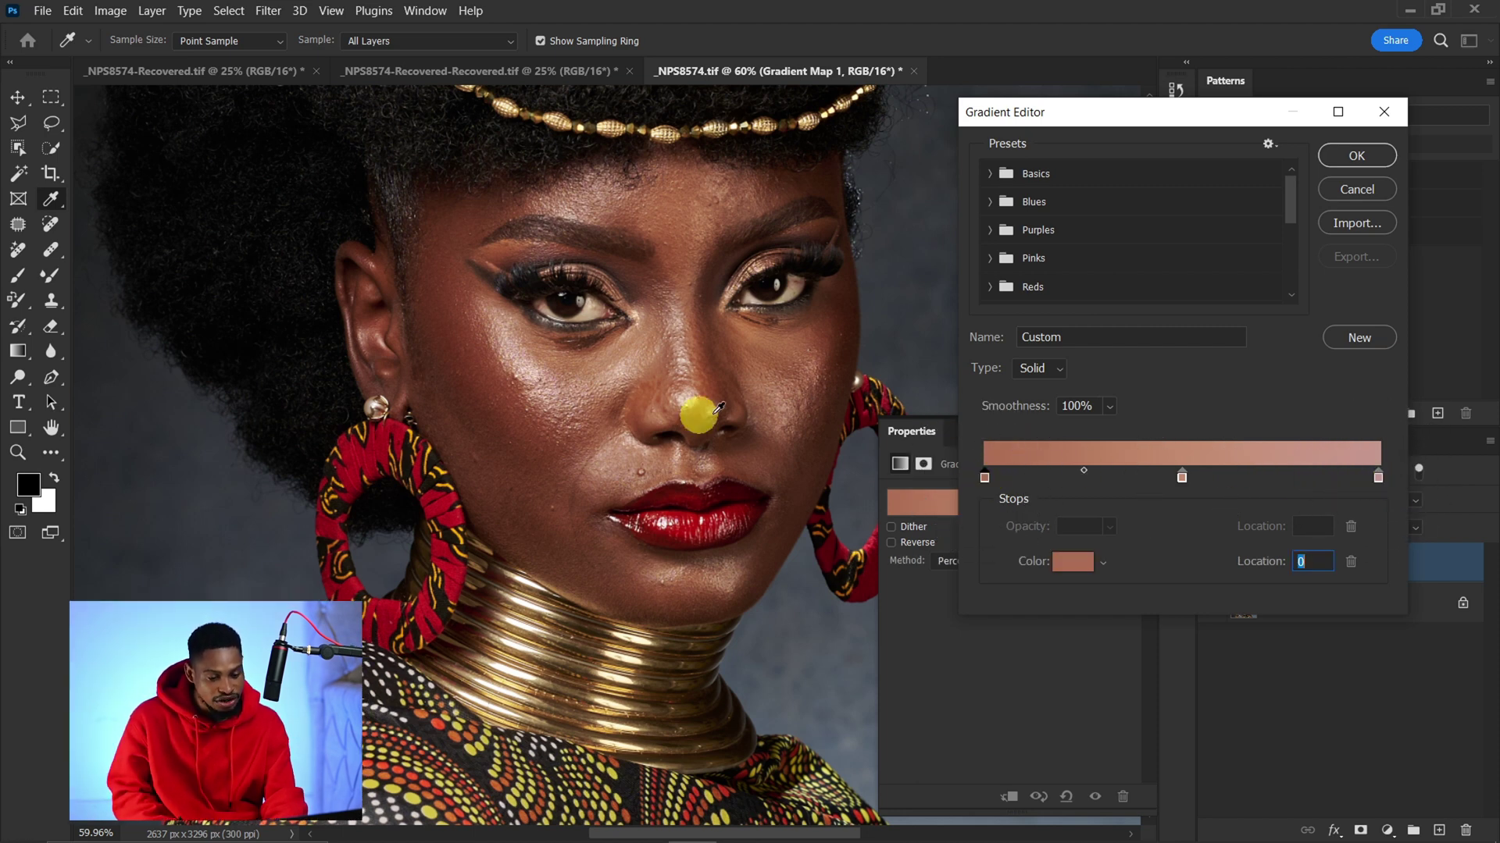
{"action": "left_click_drag", "start_coordinate": [663, 291], "coordinate": [442, 367]}
- Set the gradient's middle stop to a midtone sampled from the forehead and the end stop to a cheek highlight, and apply the gradient
{"action": "left_click", "coordinate": [1185, 485]}
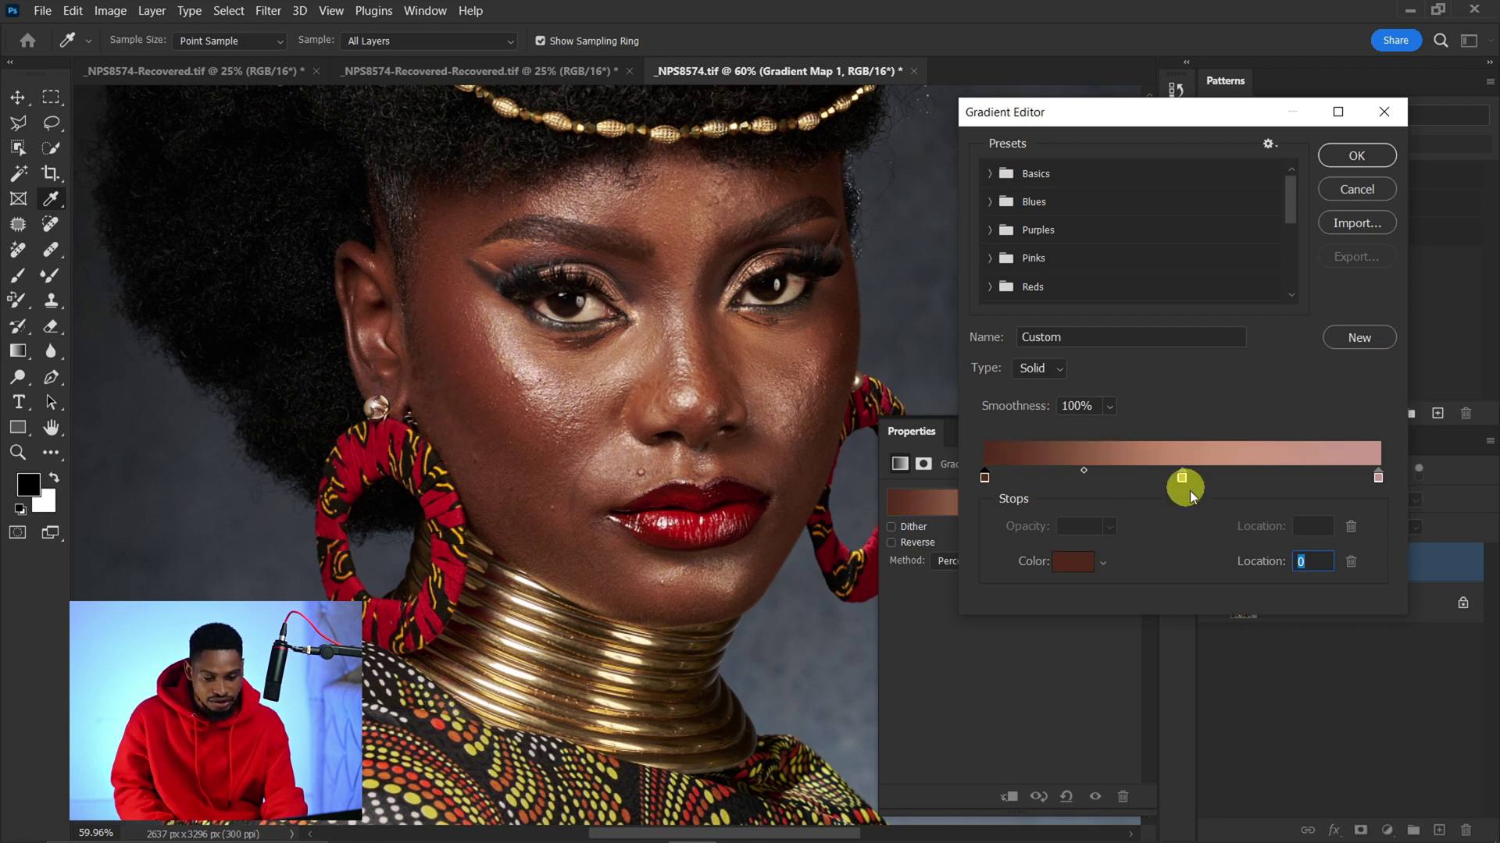
{"action": "left_click_drag", "start_coordinate": [697, 303], "coordinate": [781, 336]}
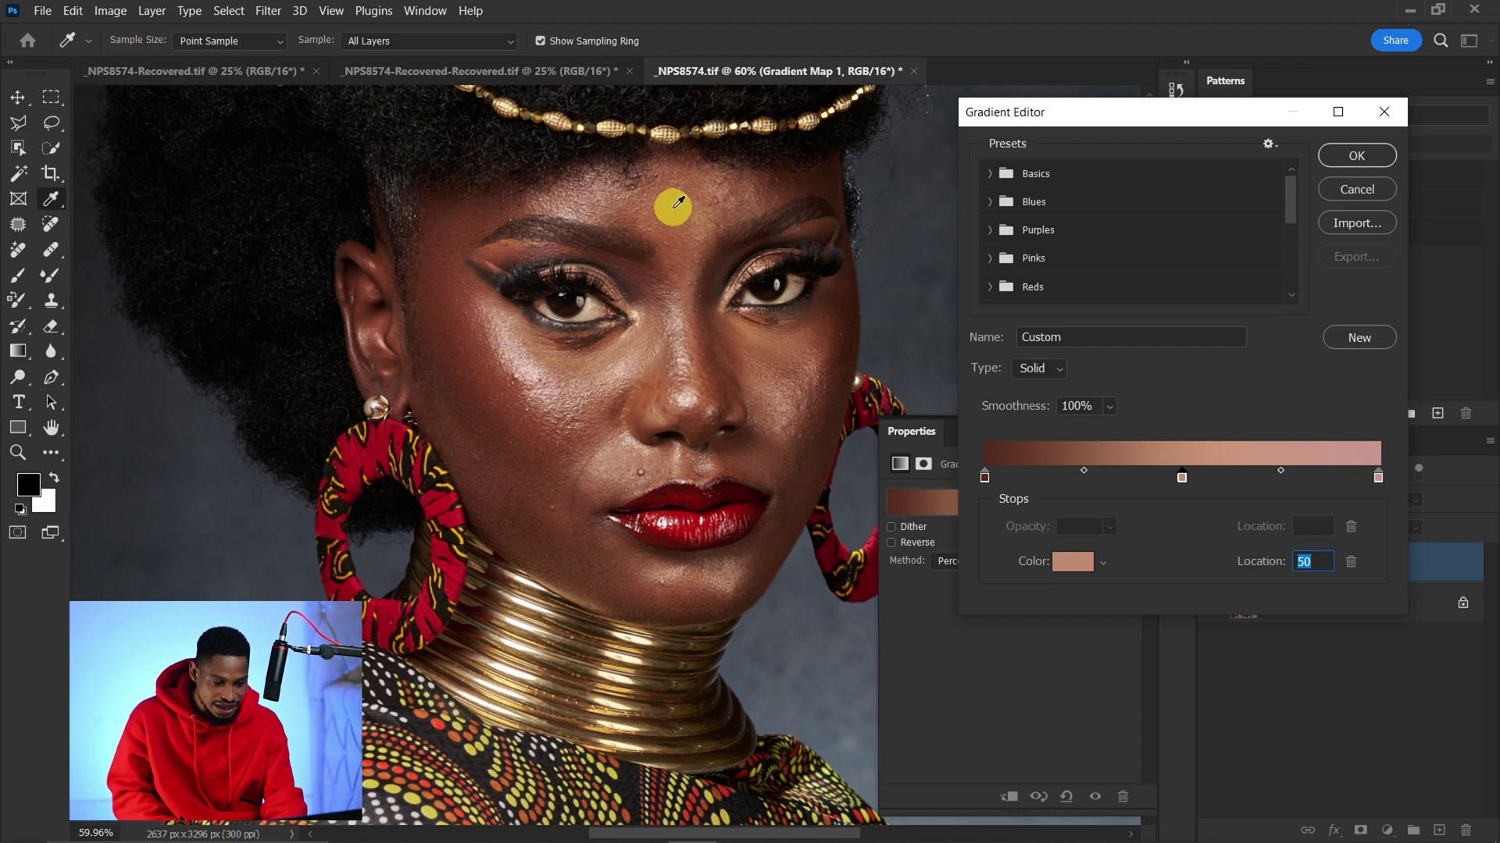
{"action": "left_click", "coordinate": [658, 203]}
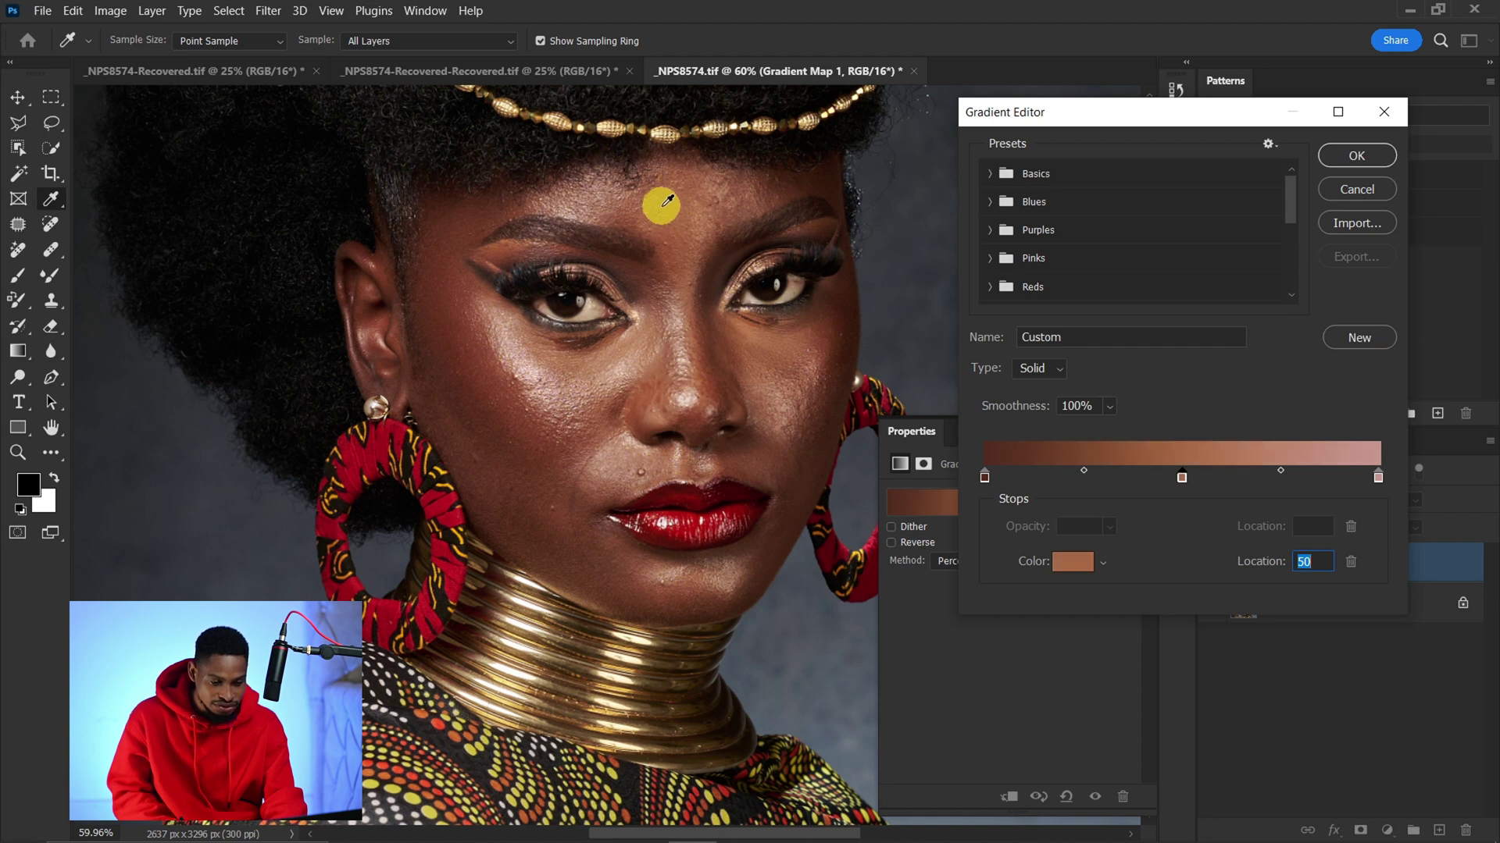
{"action": "left_click", "coordinate": [1379, 478]}
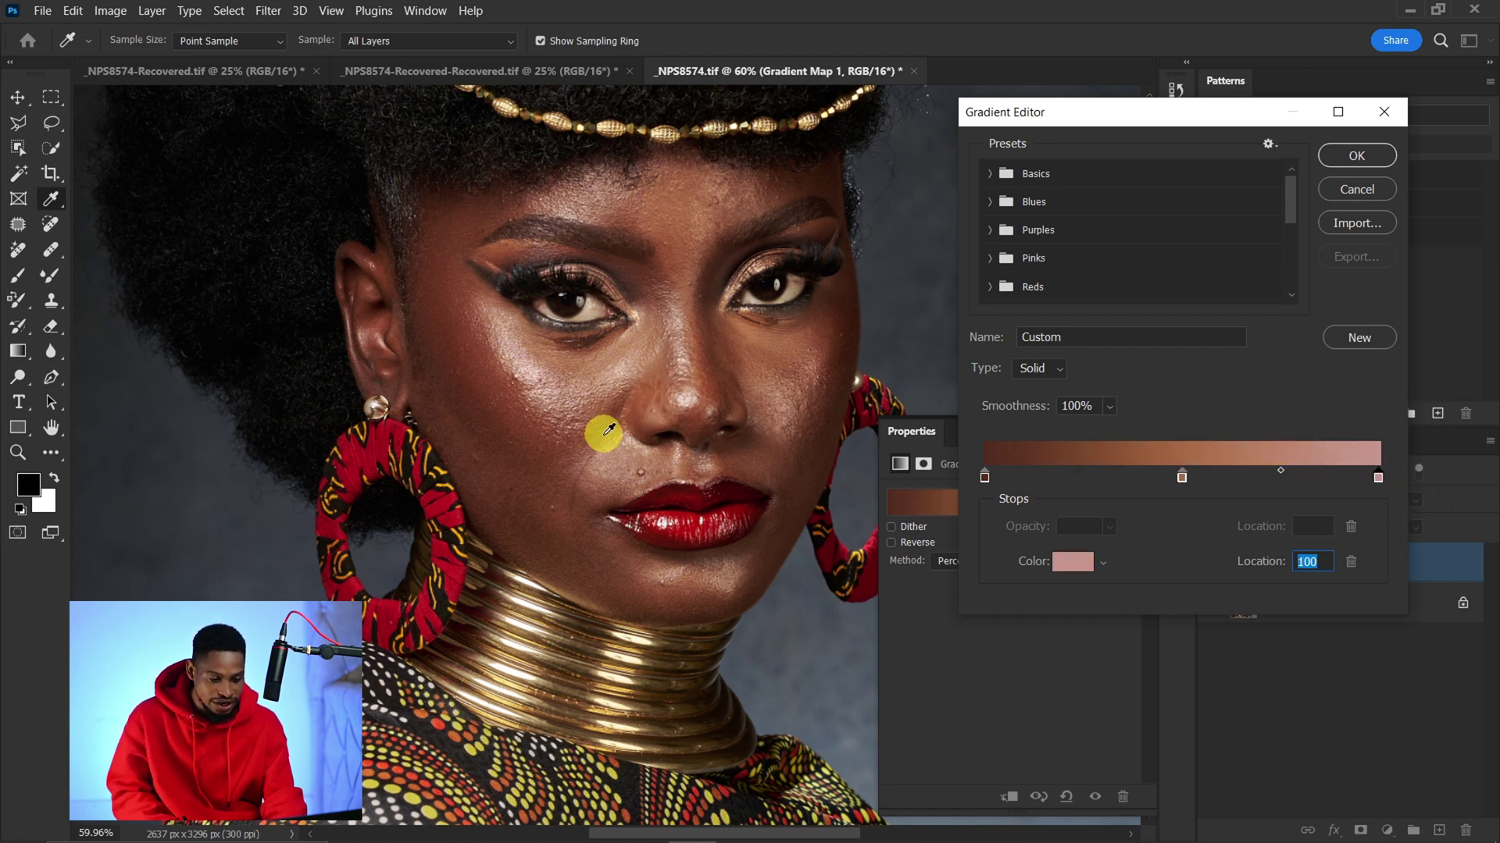
{"action": "left_click", "coordinate": [527, 357]}
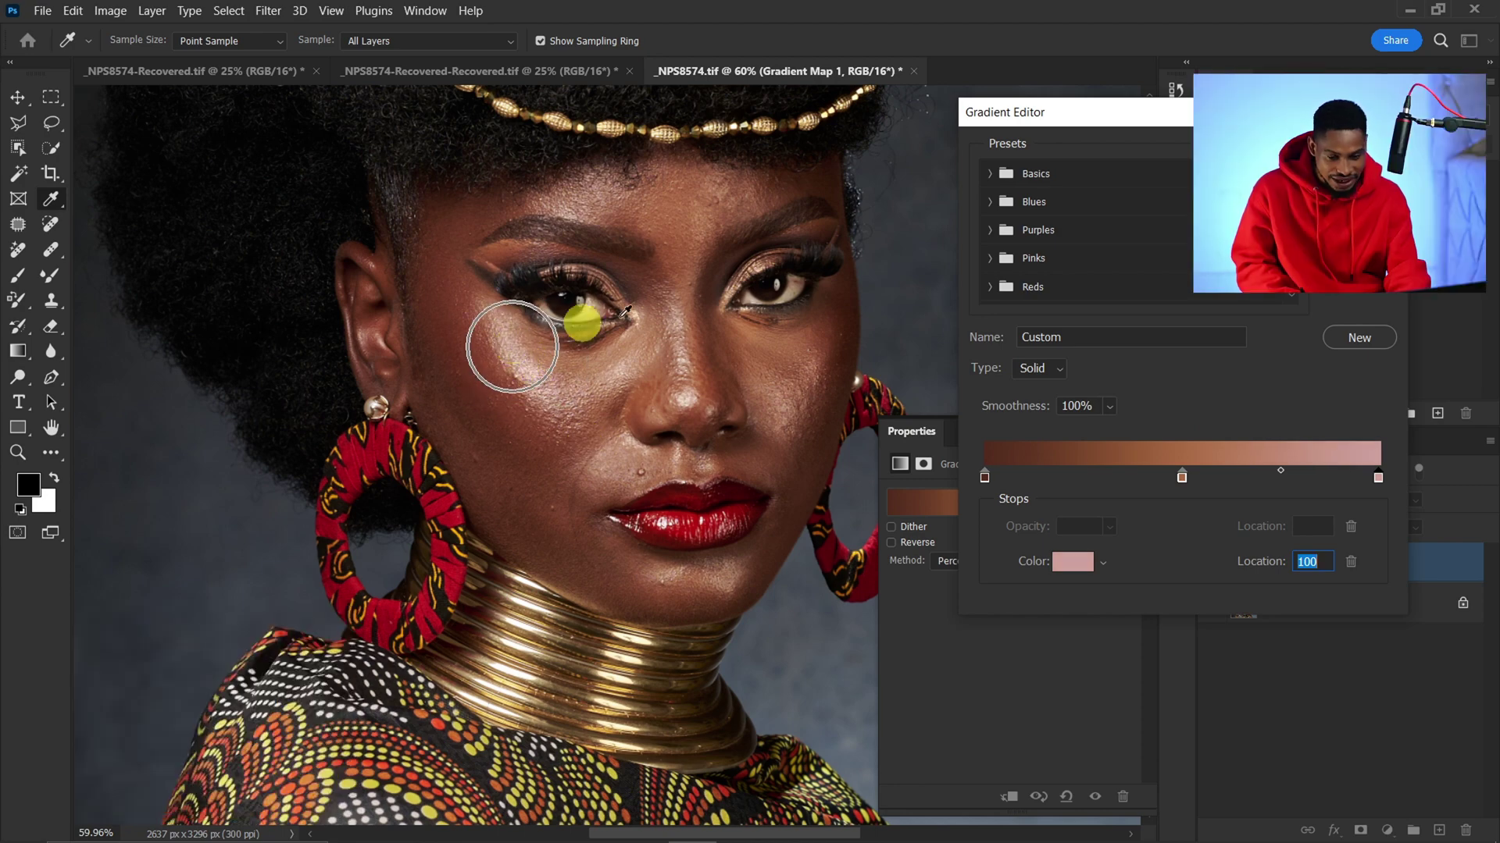
{"action": "left_click", "coordinate": [1354, 164]}
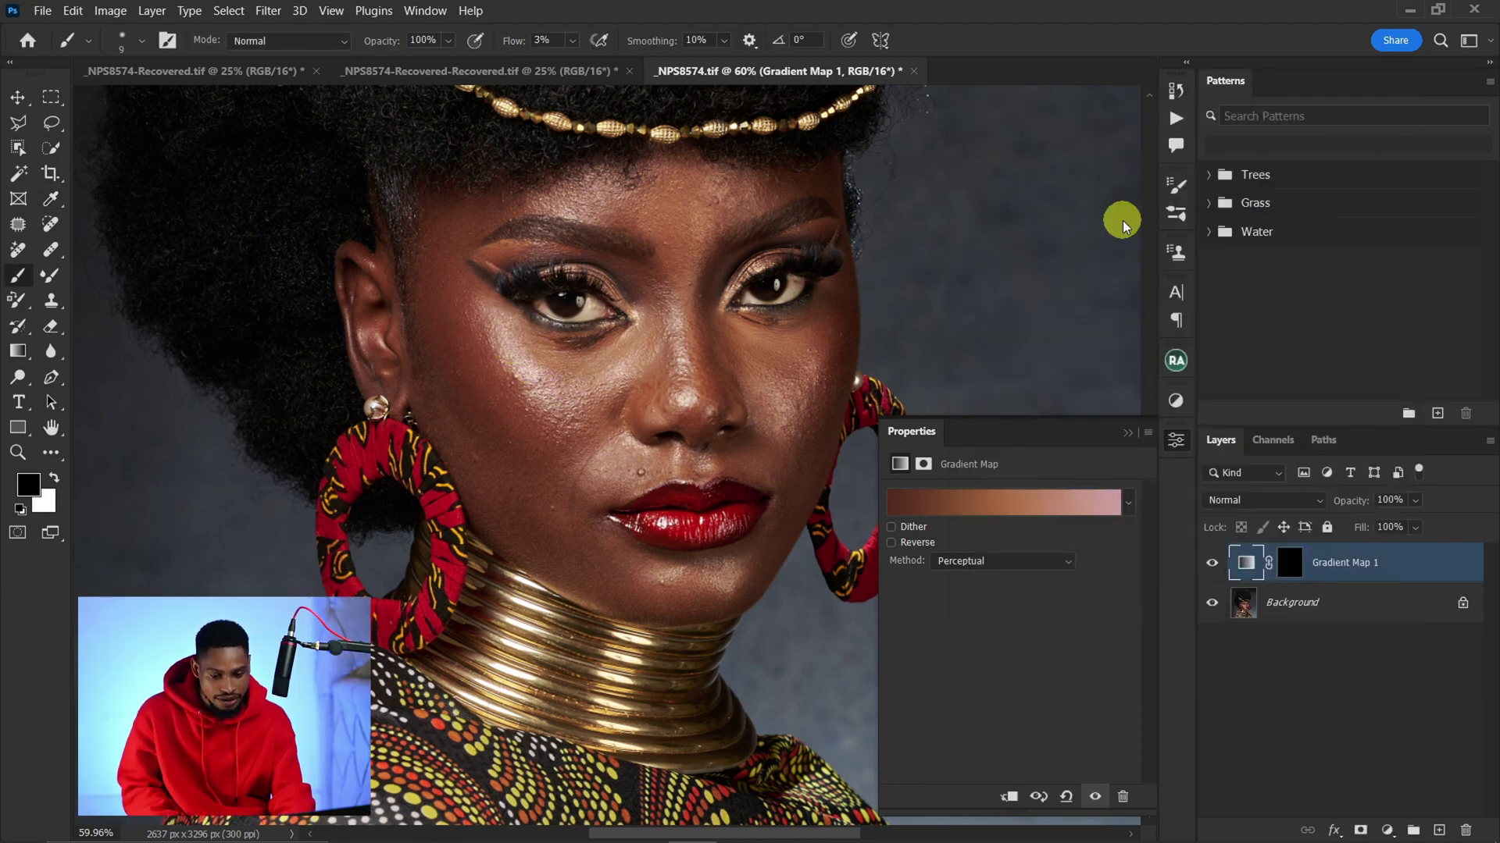
- Target the Gradient Map layer's mask, close its properties and set the brush flow to 100%
{"action": "left_click", "coordinate": [1289, 563]}
{"action": "left_click", "coordinate": [1126, 434]}
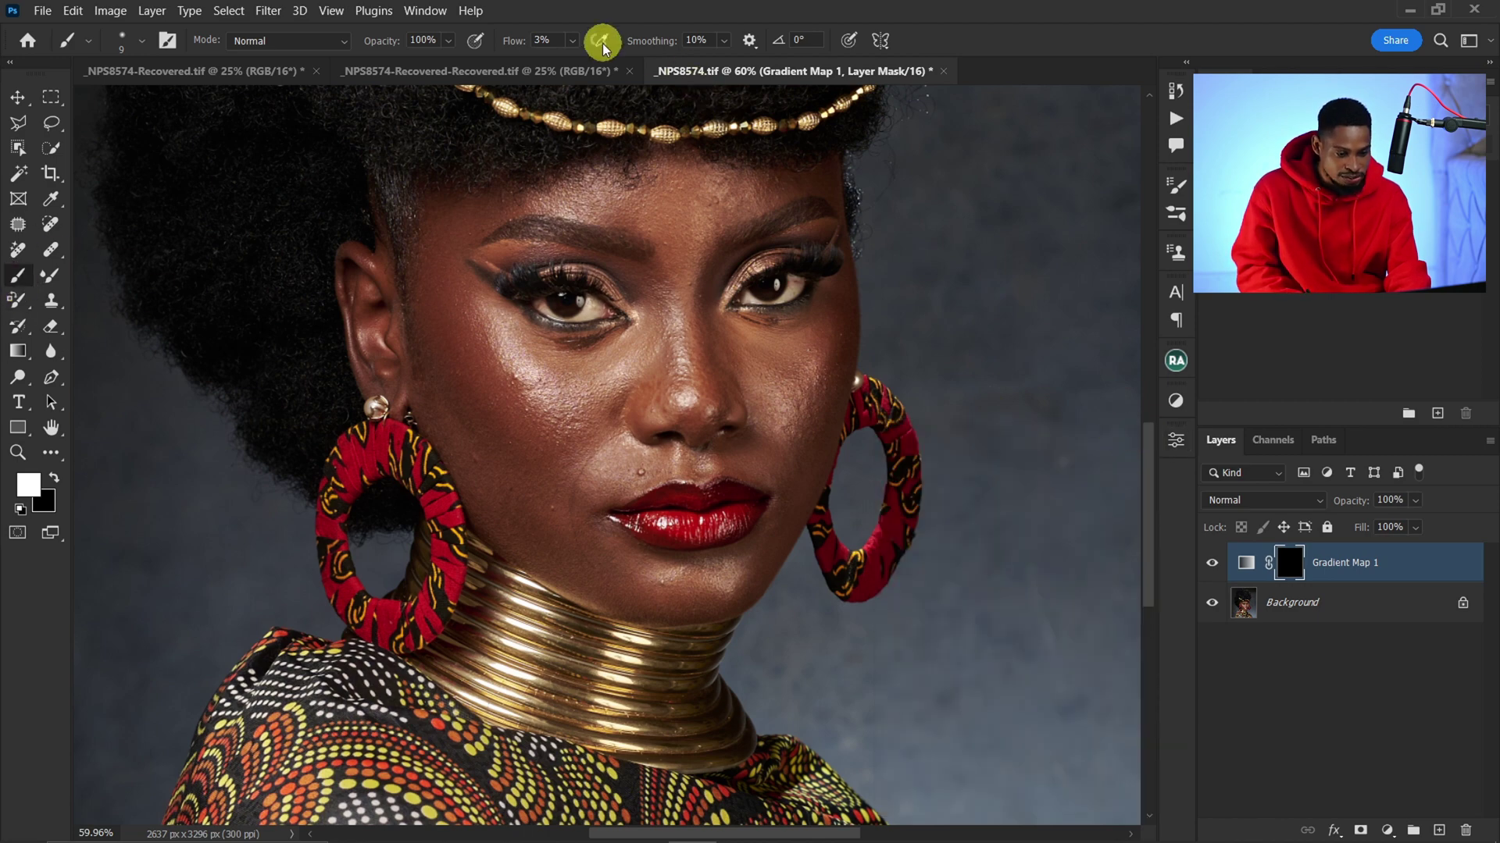
{"action": "left_click", "coordinate": [571, 40]}
{"action": "left_click_drag", "start_coordinate": [576, 62], "coordinate": [860, 91]}
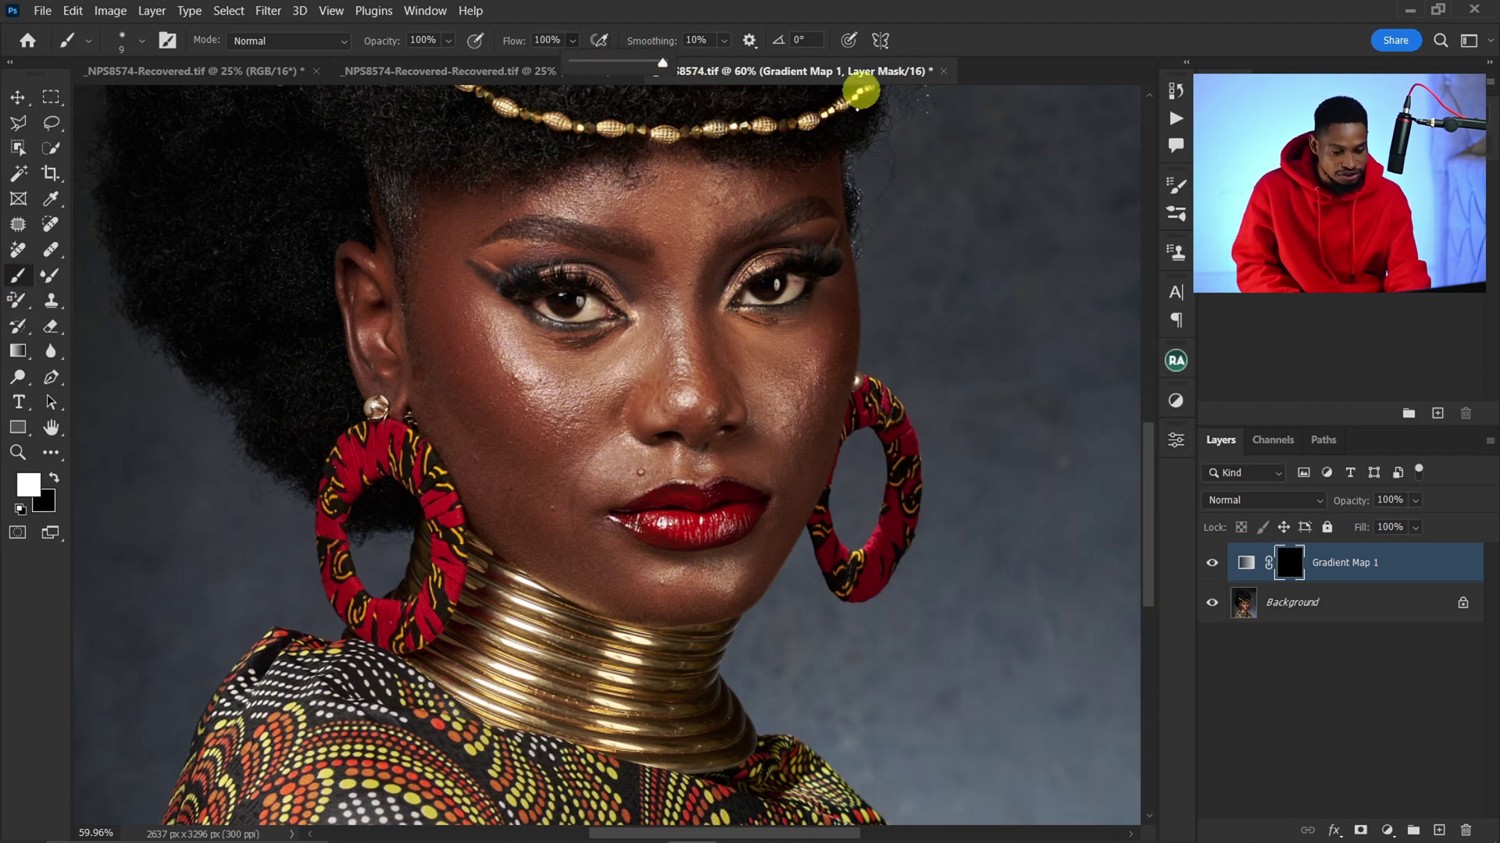
{"action": "left_click", "coordinate": [609, 256]}
- Reveal the gradient map over the facial skin by painting white on its mask with brush sizes 100 and 80
{"action": "key", "text": "bracketright"}
{"action": "key", "text": "bracketright"}
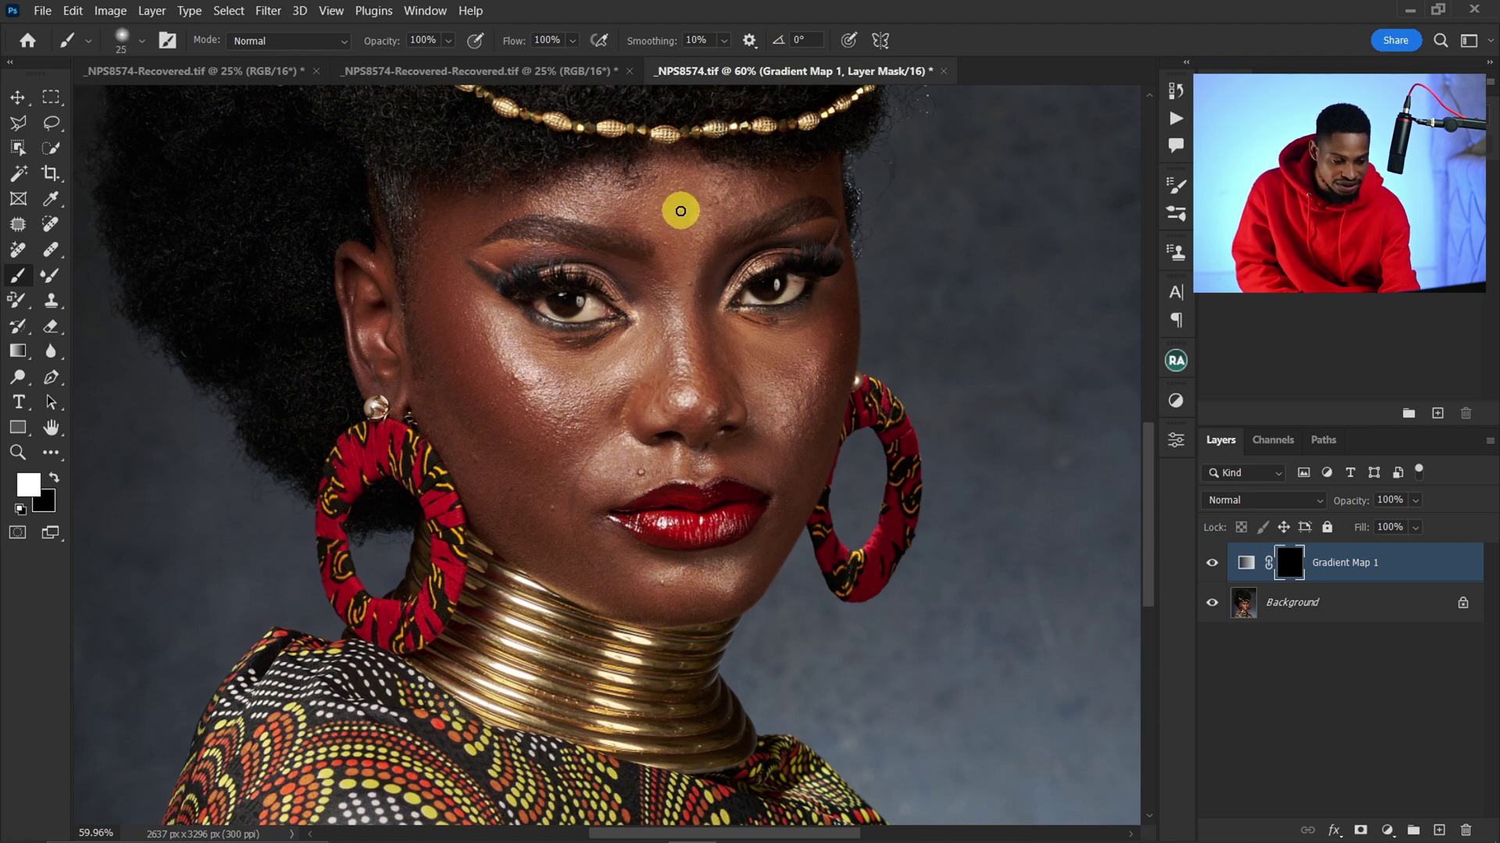
{"action": "key", "text": "bracketright"}
{"action": "key", "text": "bracketright"}
{"action": "key", "text": "bracketright"}
{"action": "key", "text": "bracketright"}
{"action": "key", "text": "bracketright"}
{"action": "mouse_move", "coordinate": [655, 201]}
{"action": "left_mouse_down"}
{"action": "mouse_move", "coordinate": [466, 228]}
{"action": "mouse_move", "coordinate": [437, 293]}
{"action": "left_mouse_up"}
{"action": "mouse_move", "coordinate": [489, 341]}
{"action": "left_mouse_down"}
{"action": "mouse_move", "coordinate": [489, 387]}
{"action": "mouse_move", "coordinate": [526, 344]}
{"action": "mouse_move", "coordinate": [648, 353]}
{"action": "mouse_move", "coordinate": [696, 302]}
{"action": "mouse_move", "coordinate": [684, 331]}
{"action": "mouse_move", "coordinate": [710, 366]}
{"action": "mouse_move", "coordinate": [746, 376]}
{"action": "mouse_move", "coordinate": [768, 349]}
{"action": "mouse_move", "coordinate": [807, 343]}
{"action": "mouse_move", "coordinate": [777, 401]}
{"action": "left_mouse_up"}
{"action": "key", "text": "bracketleft"}
{"action": "key", "text": "bracketleft"}
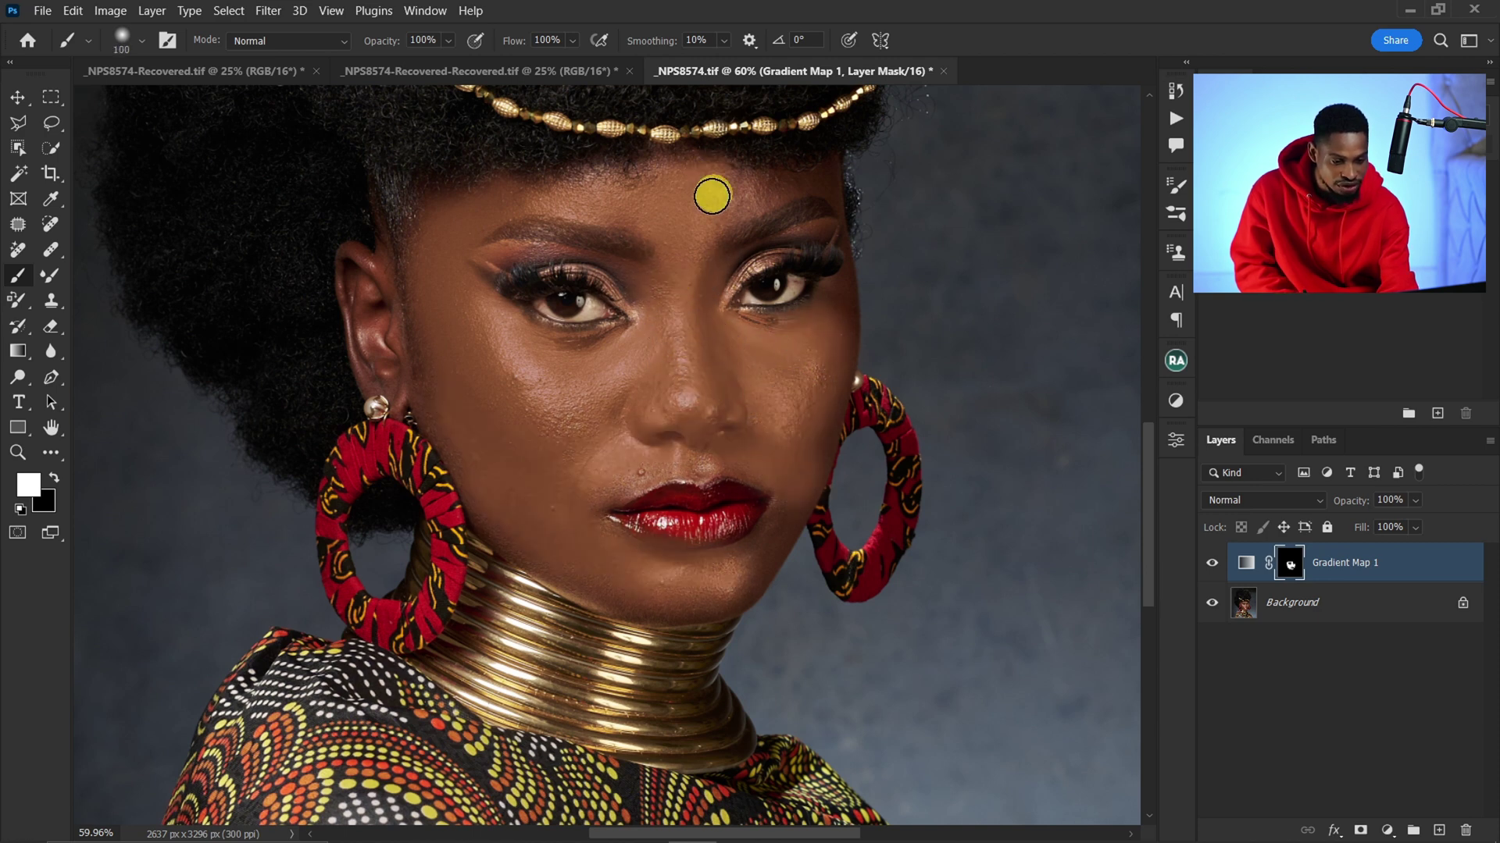
{"action": "mouse_move", "coordinate": [712, 194]}
{"action": "left_mouse_down"}
{"action": "mouse_move", "coordinate": [790, 194]}
{"action": "mouse_move", "coordinate": [680, 288]}
{"action": "mouse_move", "coordinate": [780, 365]}
{"action": "mouse_move", "coordinate": [659, 354]}
{"action": "mouse_move", "coordinate": [559, 495]}
{"action": "left_mouse_up"}
{"action": "key", "text": "bracketright"}
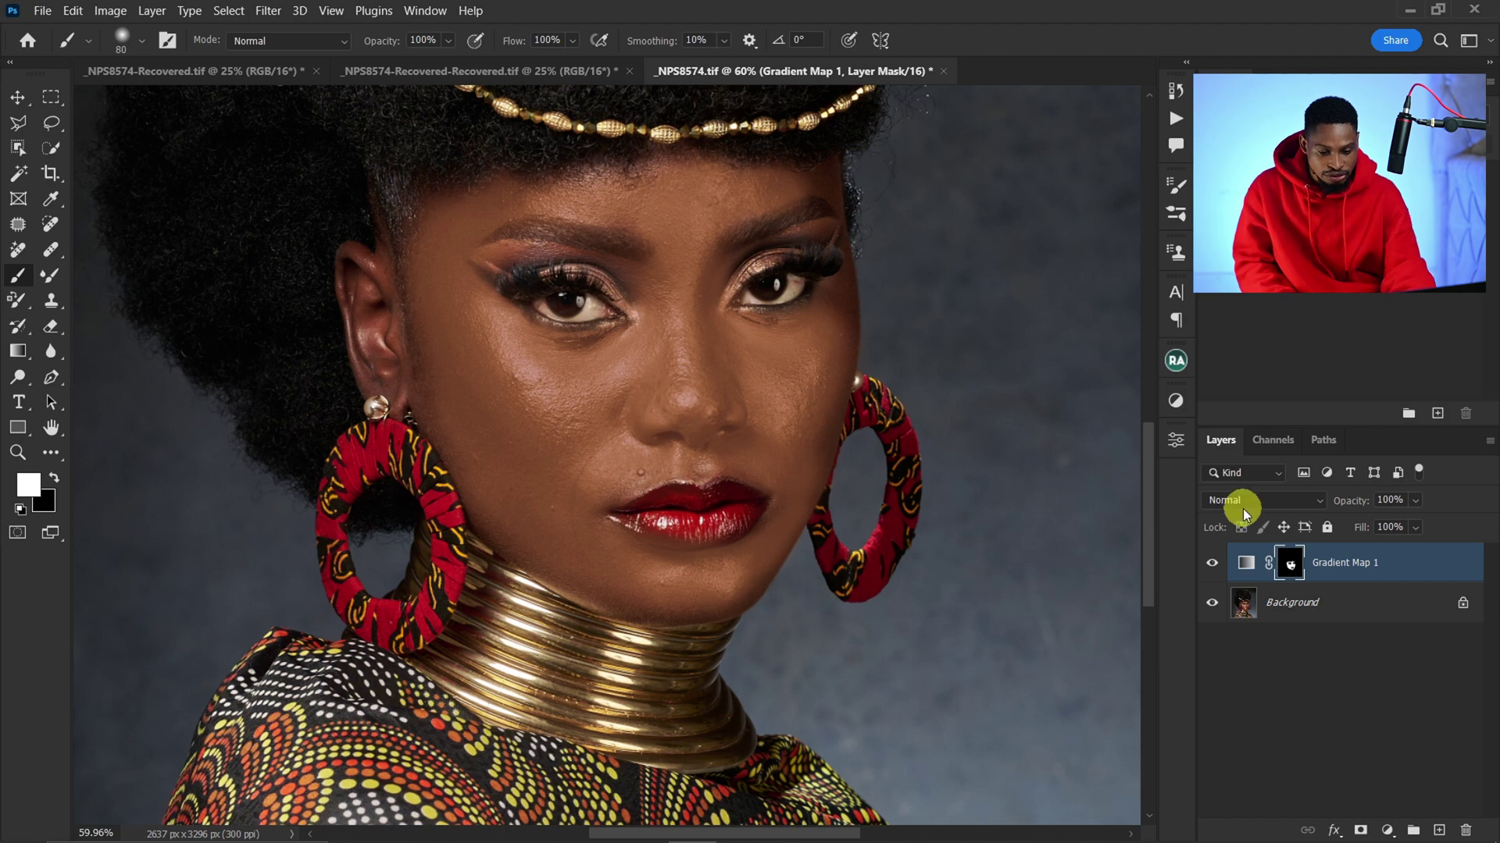
- Set the Gradient Map layer to Color blend mode at 15% opacity and toggle its visibility to compare the skin tone
{"action": "key", "text": "ctrl"}
{"action": "key", "text": "ctrl"}
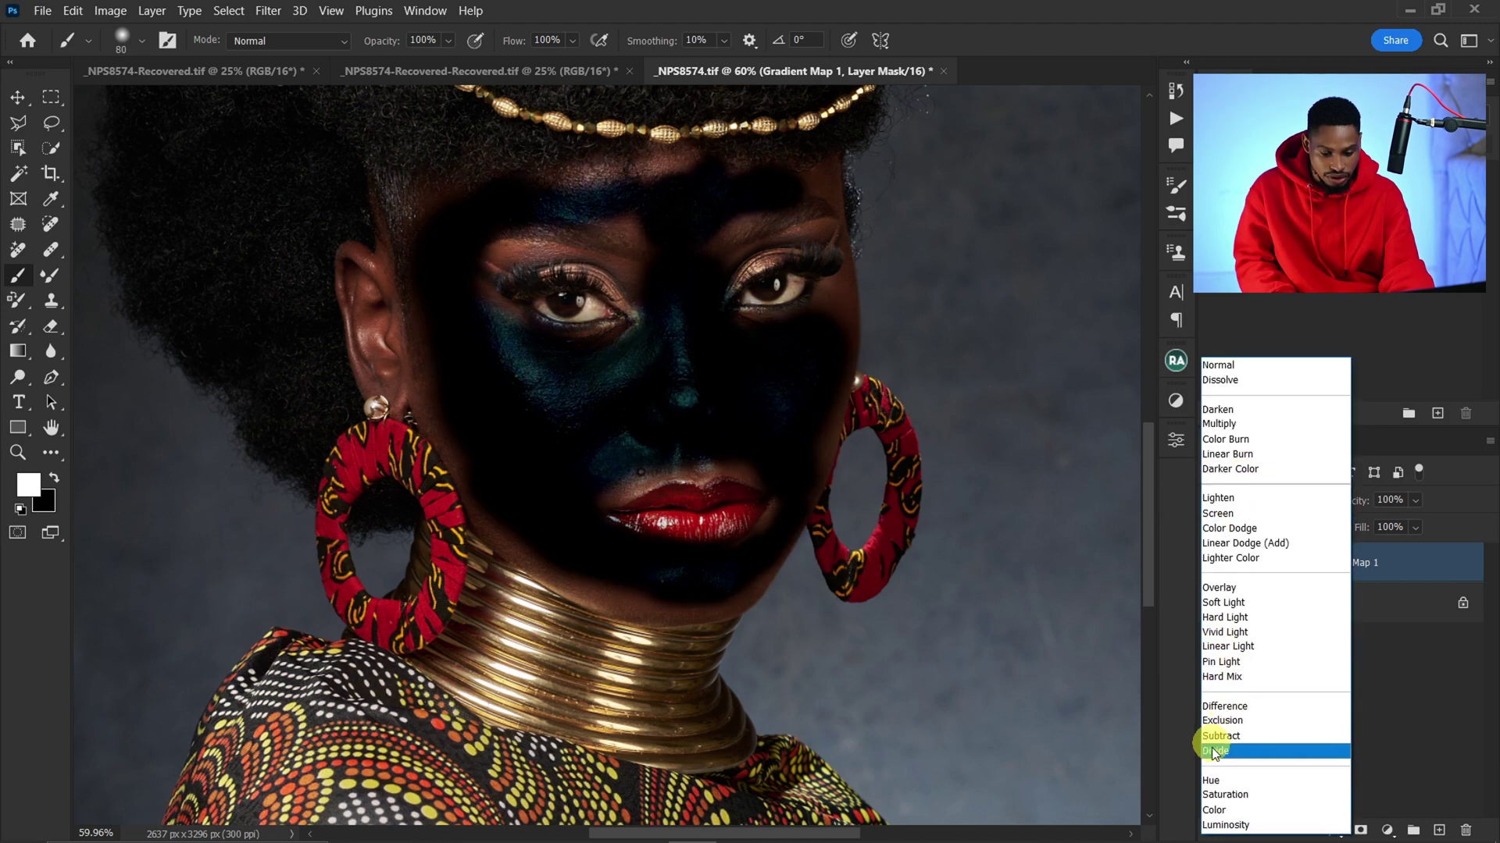
{"action": "left_click", "coordinate": [1236, 813]}
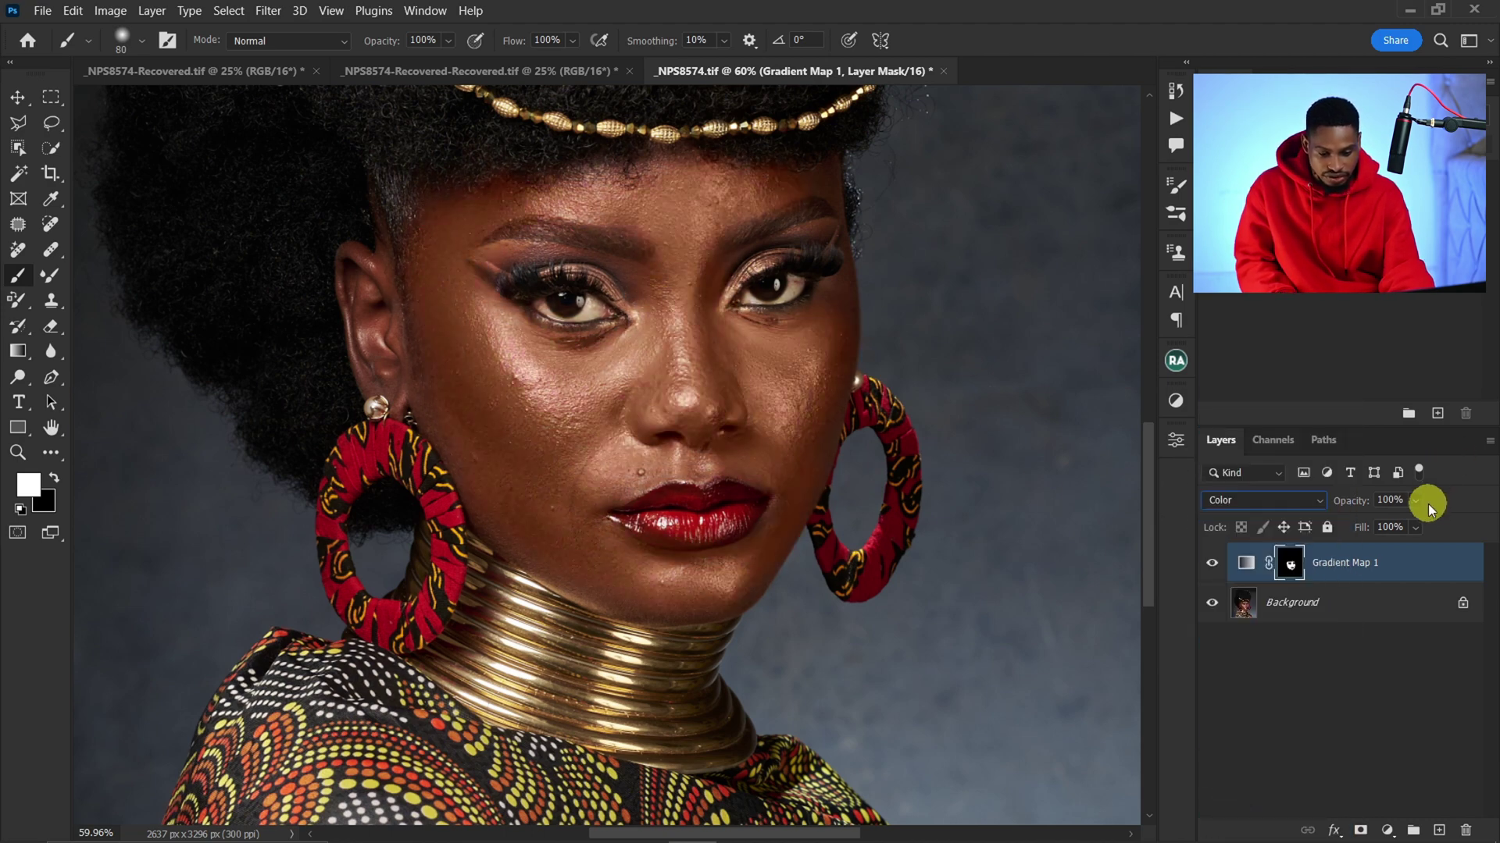
{"action": "left_click_drag", "start_coordinate": [1417, 509], "coordinate": [1367, 525]}
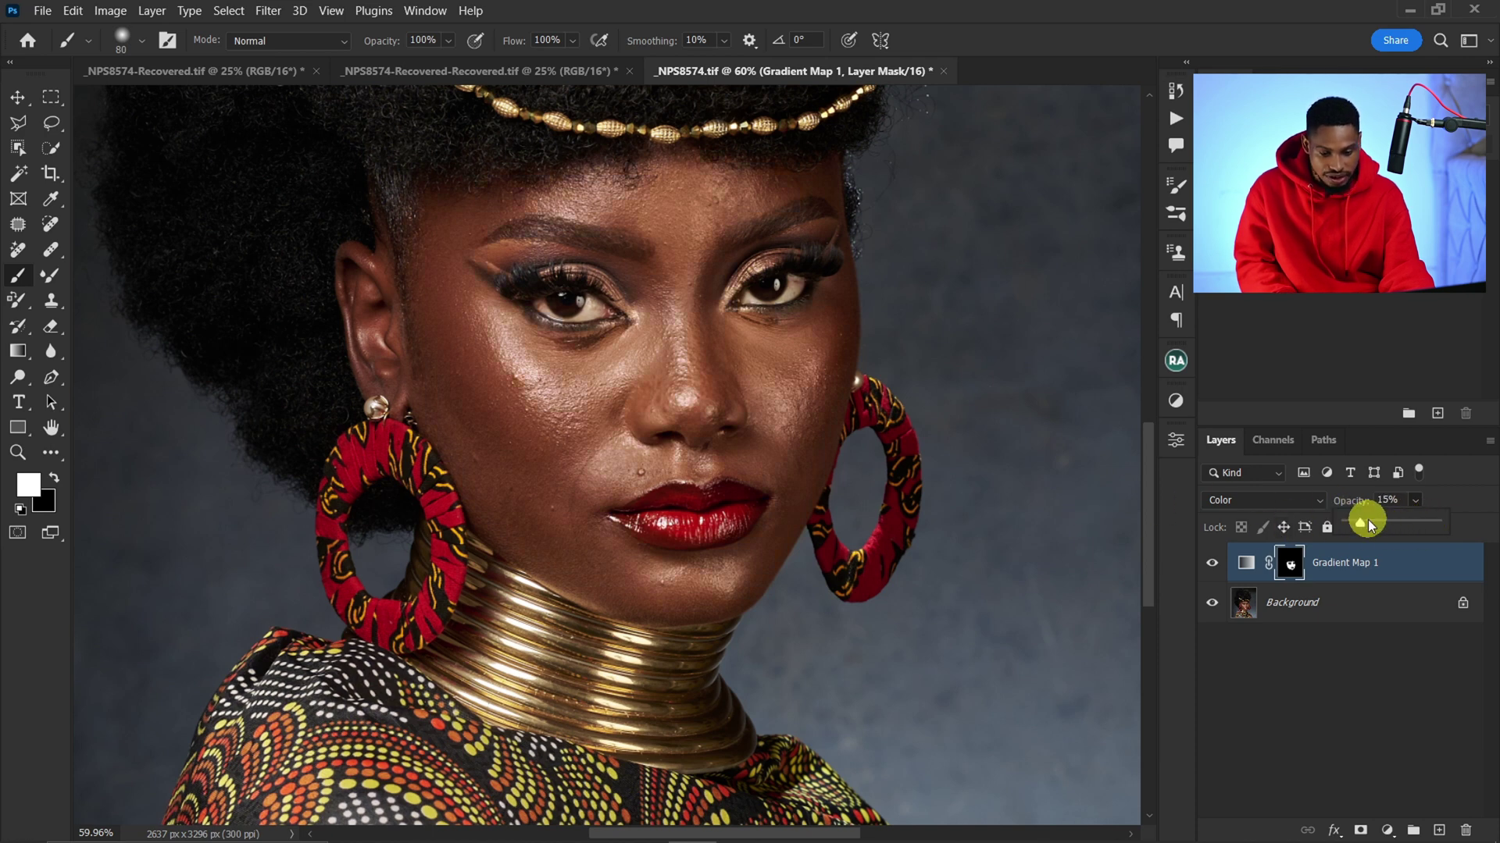
{"action": "left_click", "coordinate": [1242, 566]}
{"action": "left_click", "coordinate": [1214, 564]}
{"action": "left_click", "coordinate": [1214, 565]}
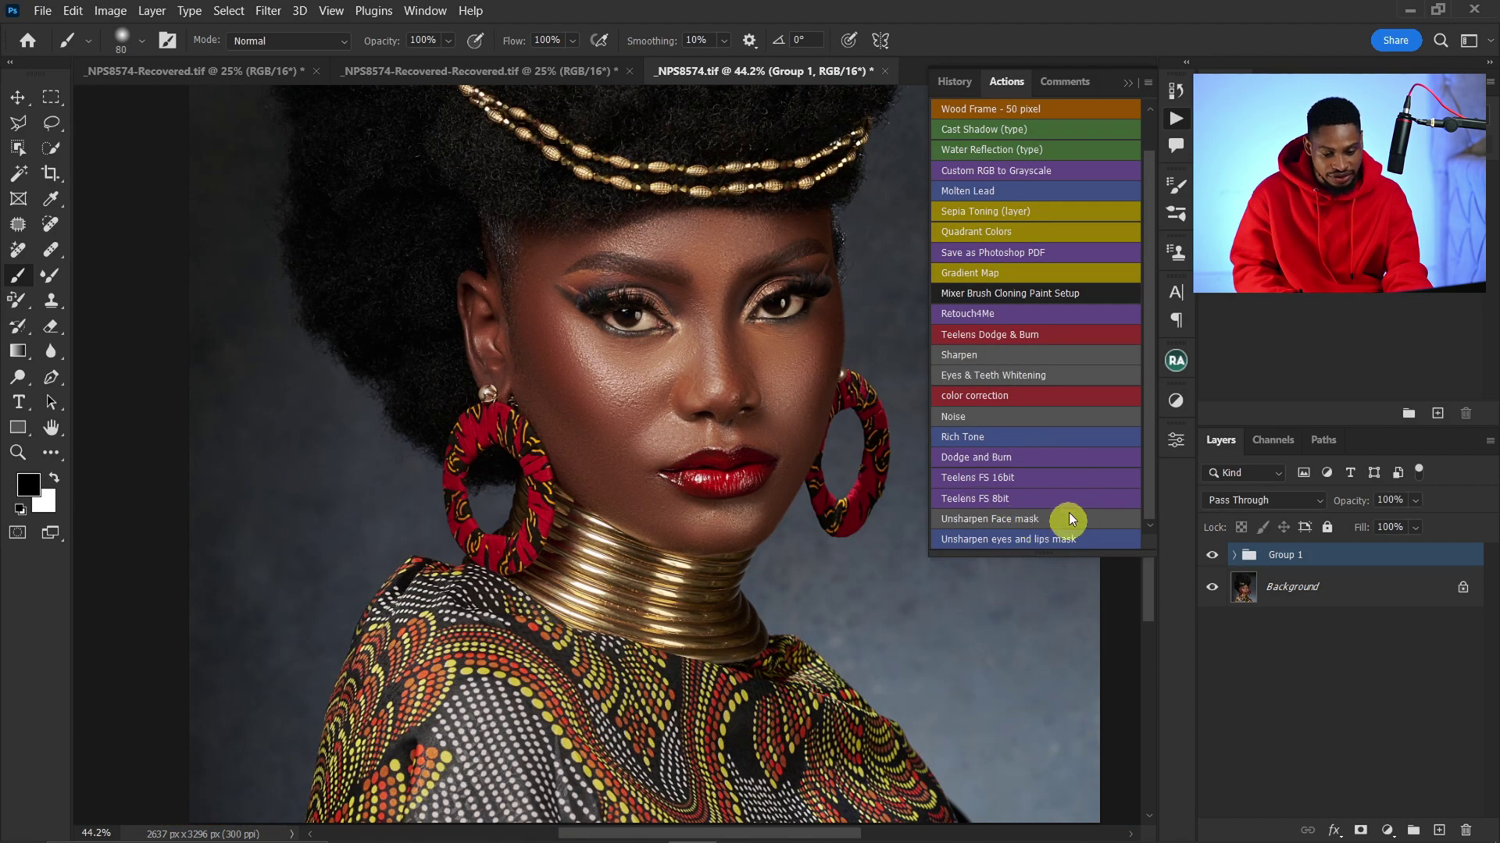
- Stamp all visible layers into a new layer and run the Unsharpen Face mask action on it
{"action": "left_click", "coordinate": [1048, 522]}
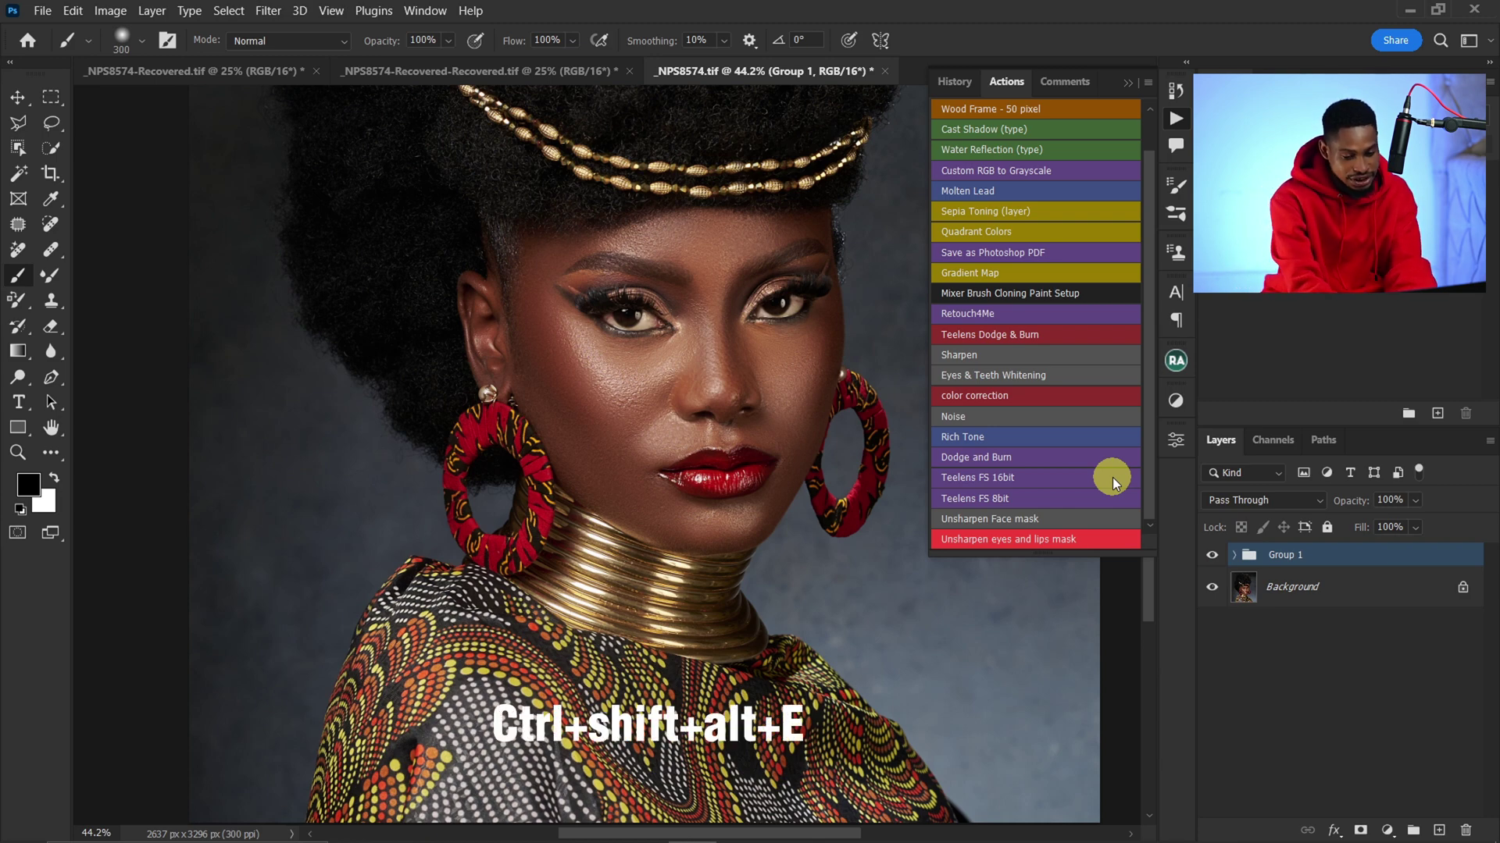
{"action": "key", "text": "ctrl+shift+alt+e"}
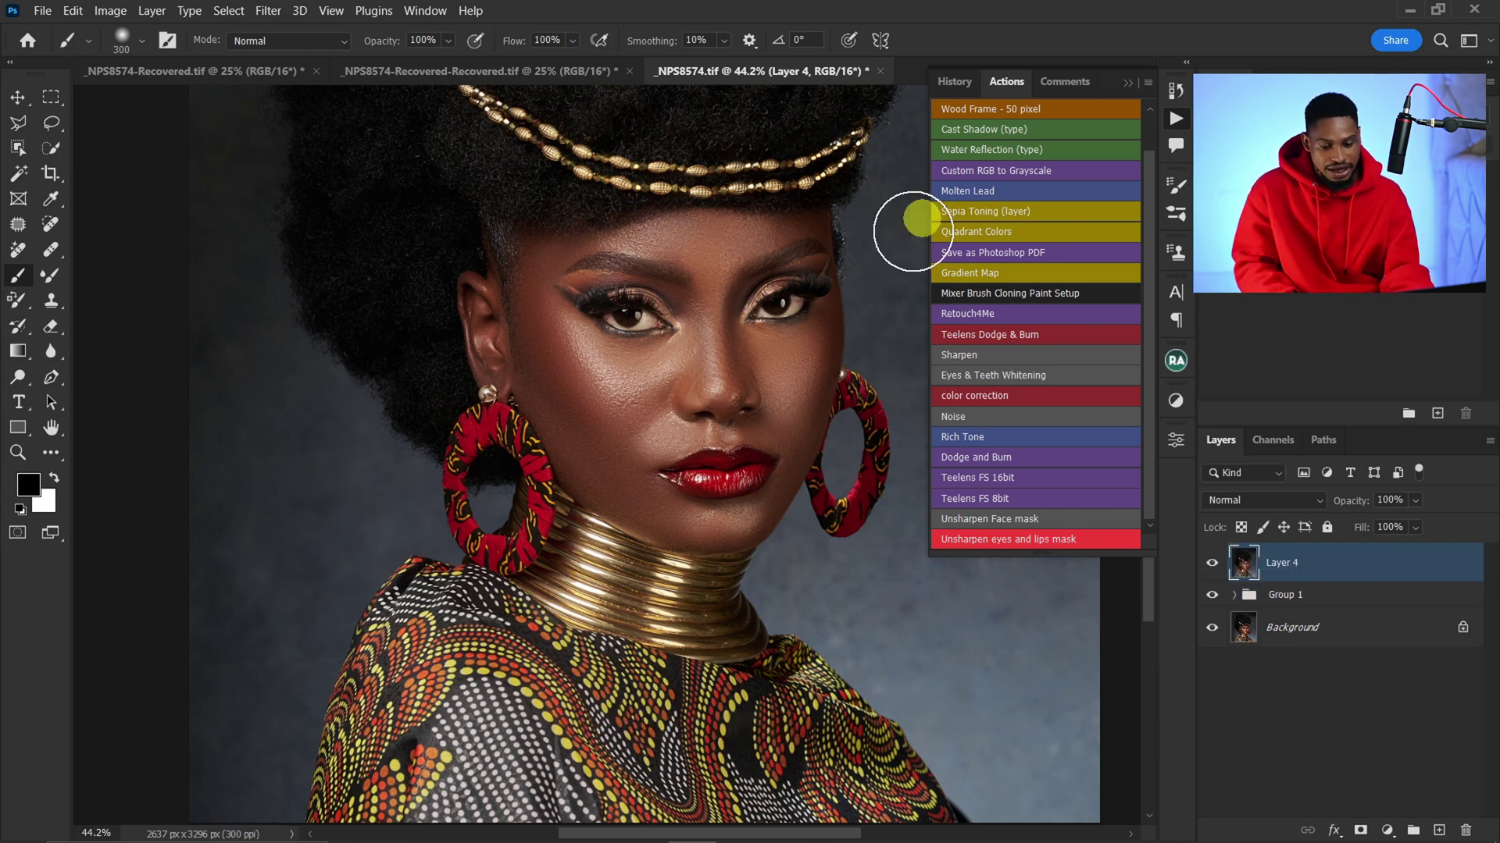
{"action": "left_click", "coordinate": [1009, 519]}
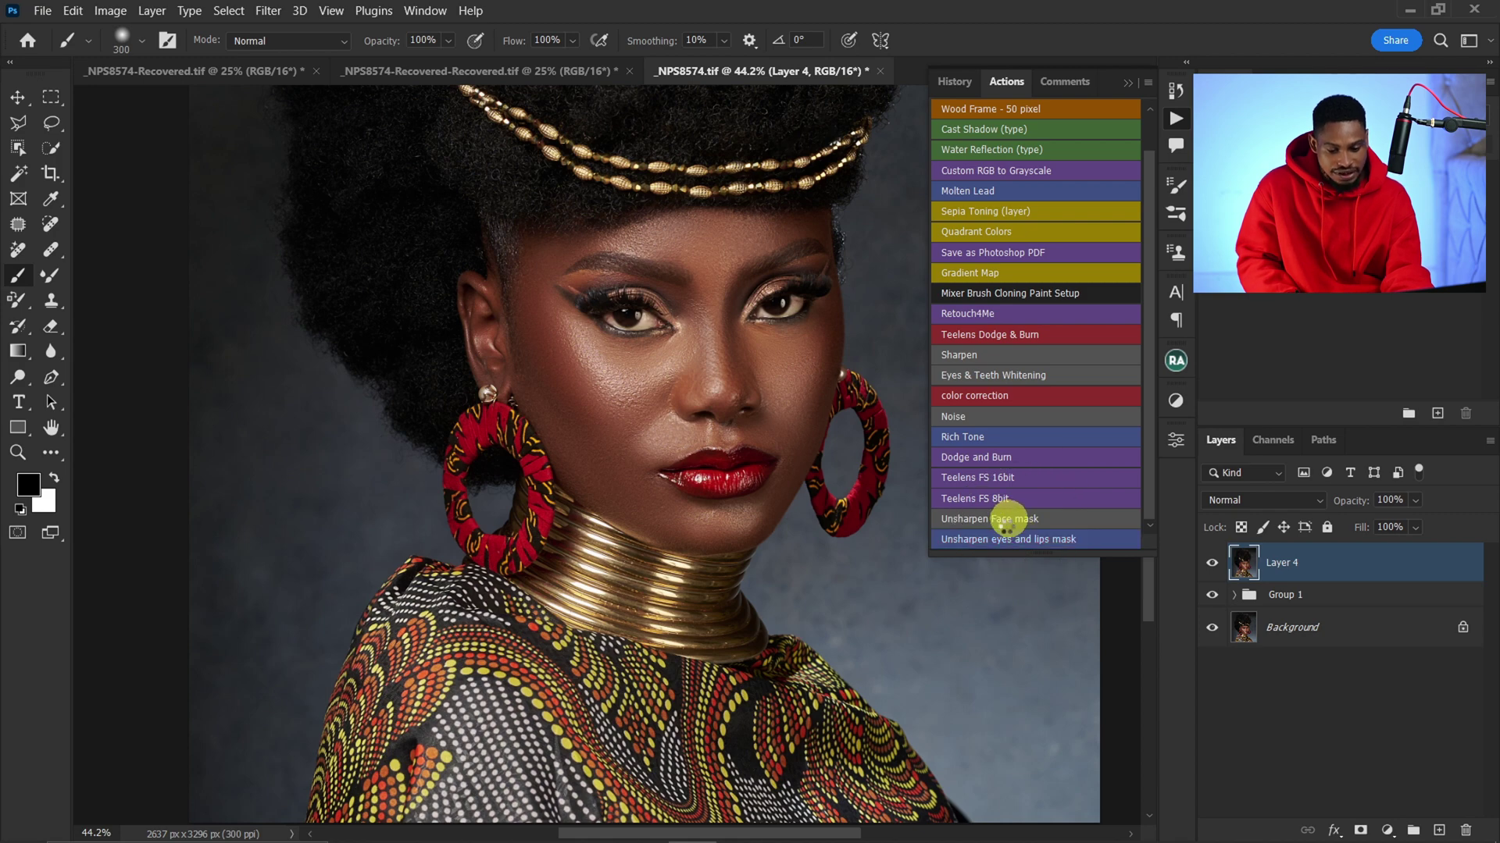
{"action": "left_click", "coordinate": [1291, 562]}
{"action": "left_click", "coordinate": [1286, 568]}
{"action": "left_click", "coordinate": [1287, 568]}
{"action": "left_click", "coordinate": [1288, 568]}
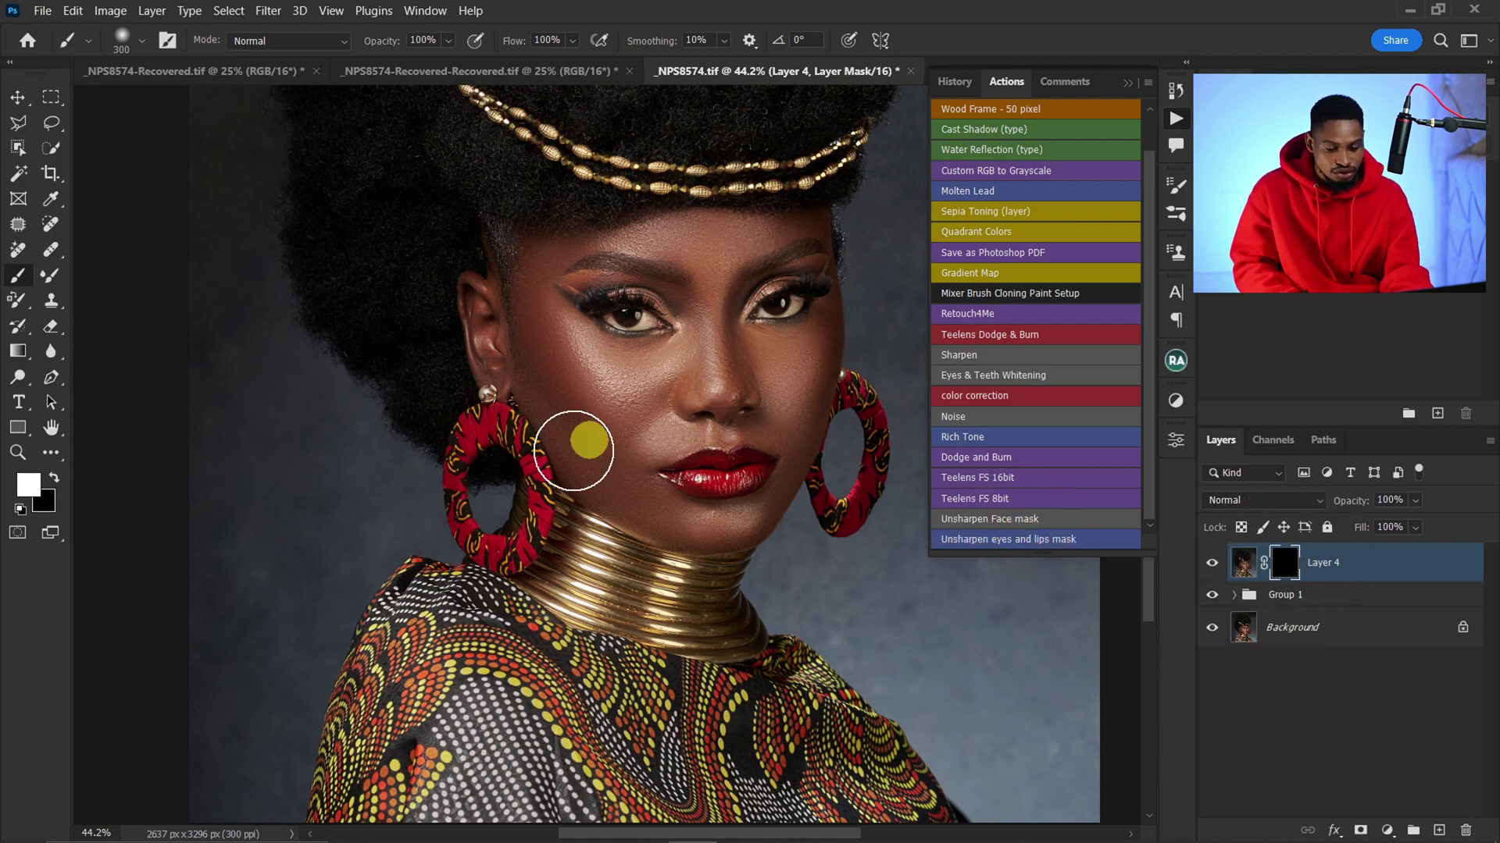
- Paint the facial skin white on the Layer 4 mask with the size 300 brush and toggle the layer to compare the sharpening
{"action": "mouse_move", "coordinate": [581, 288]}
{"action": "left_mouse_down"}
{"action": "mouse_move", "coordinate": [736, 242]}
{"action": "mouse_move", "coordinate": [558, 396]}
{"action": "mouse_move", "coordinate": [744, 441]}
{"action": "mouse_move", "coordinate": [754, 301]}
{"action": "mouse_move", "coordinate": [674, 468]}
{"action": "mouse_move", "coordinate": [713, 452]}
{"action": "mouse_move", "coordinate": [749, 284]}
{"action": "mouse_move", "coordinate": [773, 368]}
{"action": "left_mouse_up"}
{"action": "key", "text": "z"}
{"action": "left_click", "coordinate": [786, 362]}
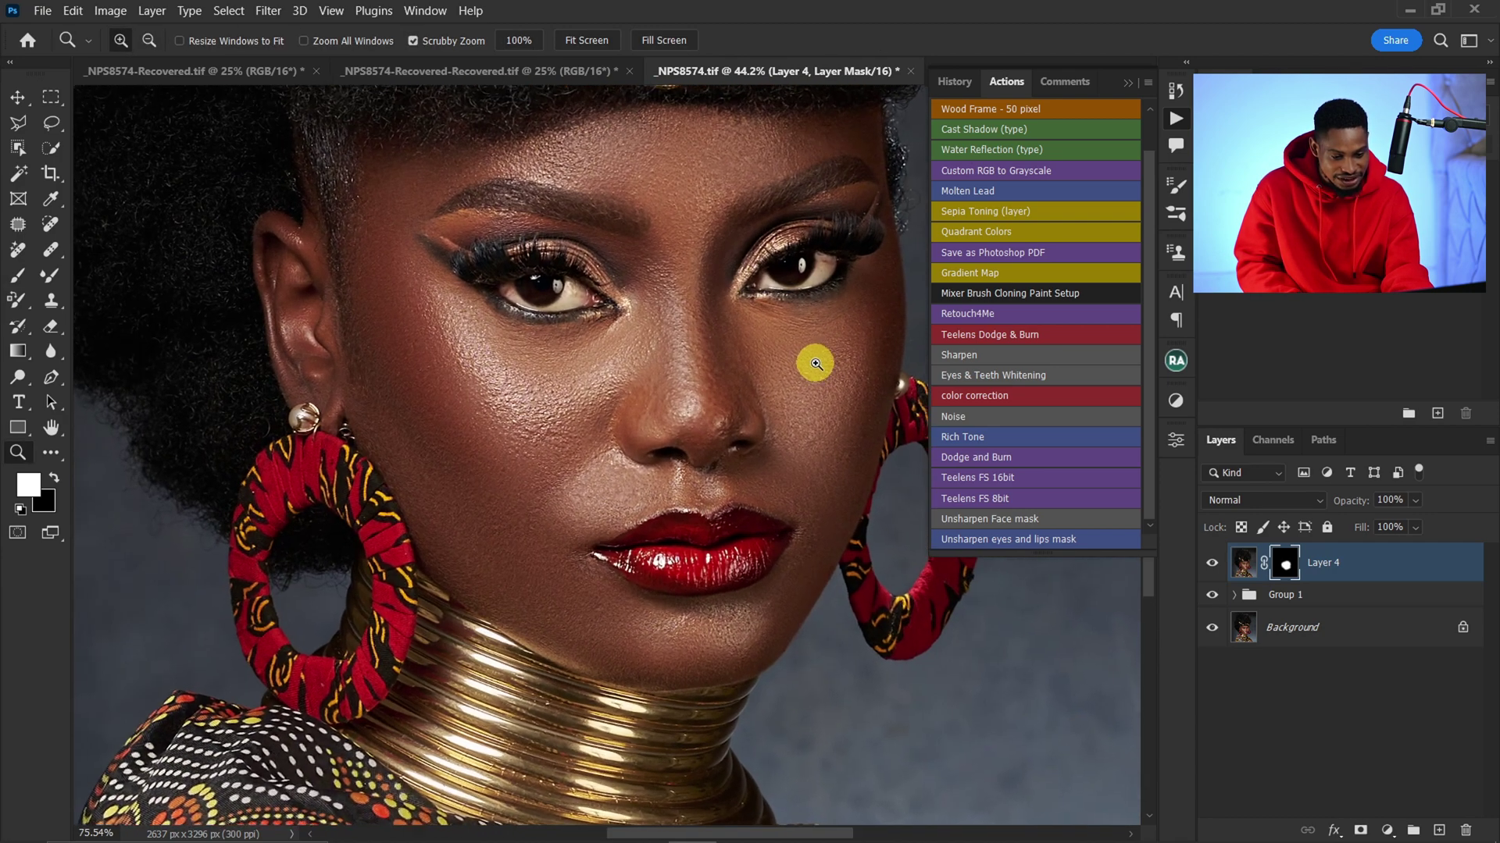
{"action": "key", "text": "b"}
{"action": "left_click", "coordinate": [1207, 561]}
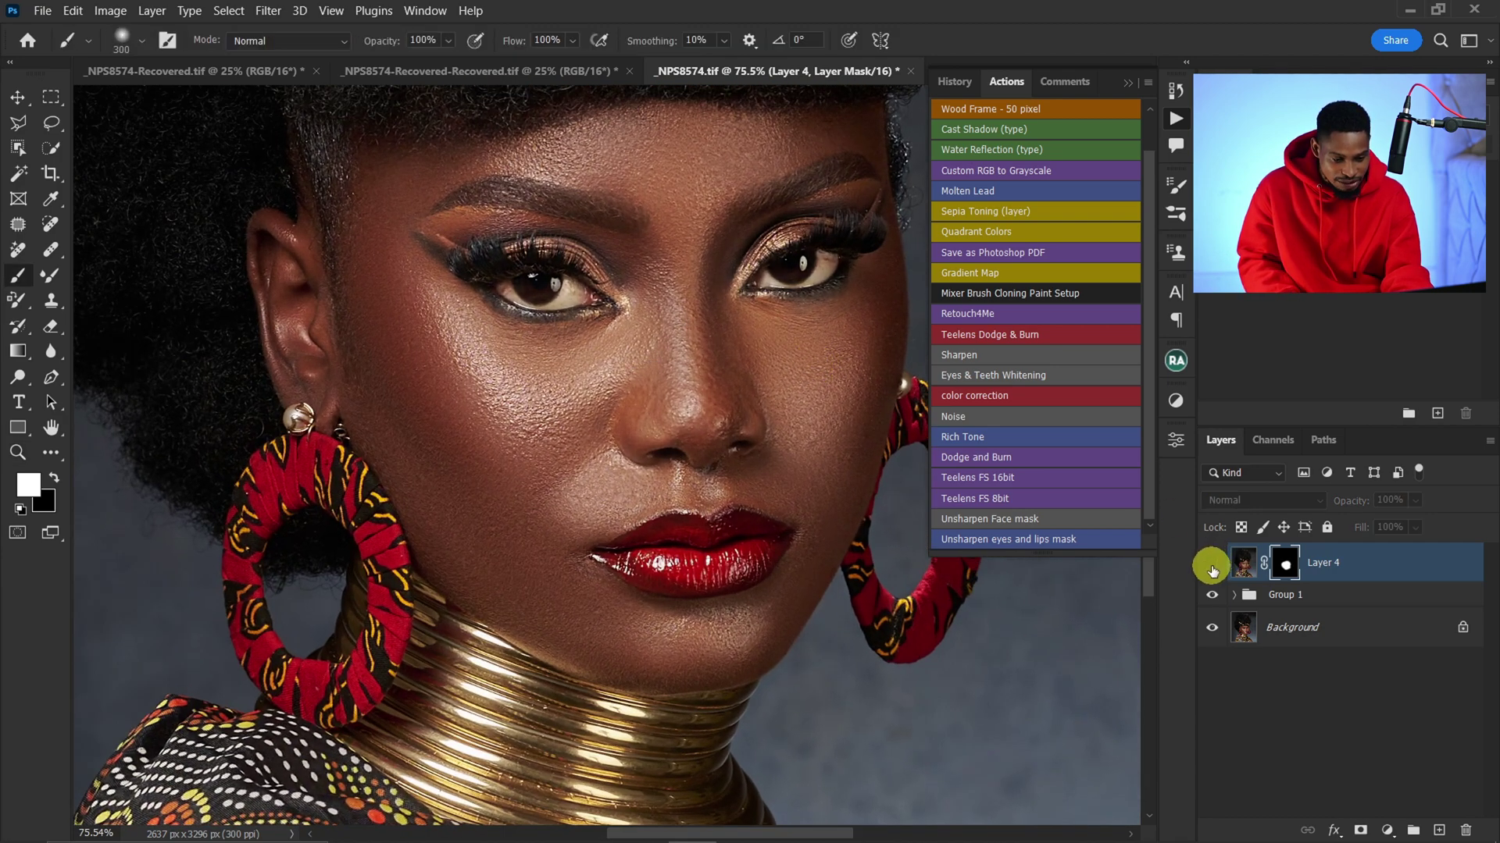
{"action": "left_click", "coordinate": [1210, 573]}
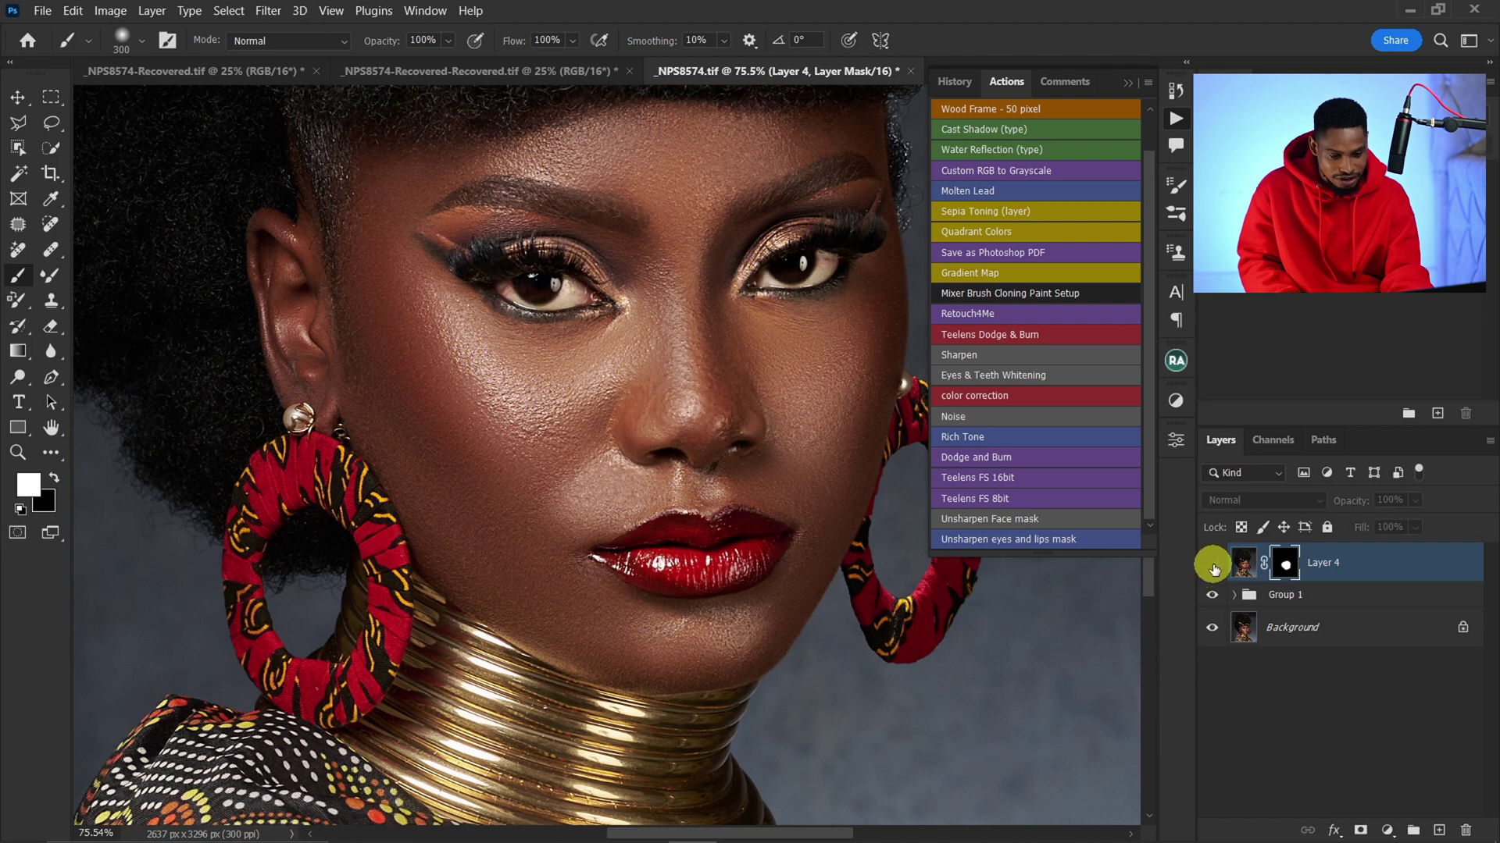
{"action": "left_click", "coordinate": [1211, 563]}
- Stamp the visible layers again and run the Unsharpen eyes and lips mask action on the new layer
{"action": "scroll", "coordinate": [804, 411], "scroll_direction": "down", "scroll_amount": 3}
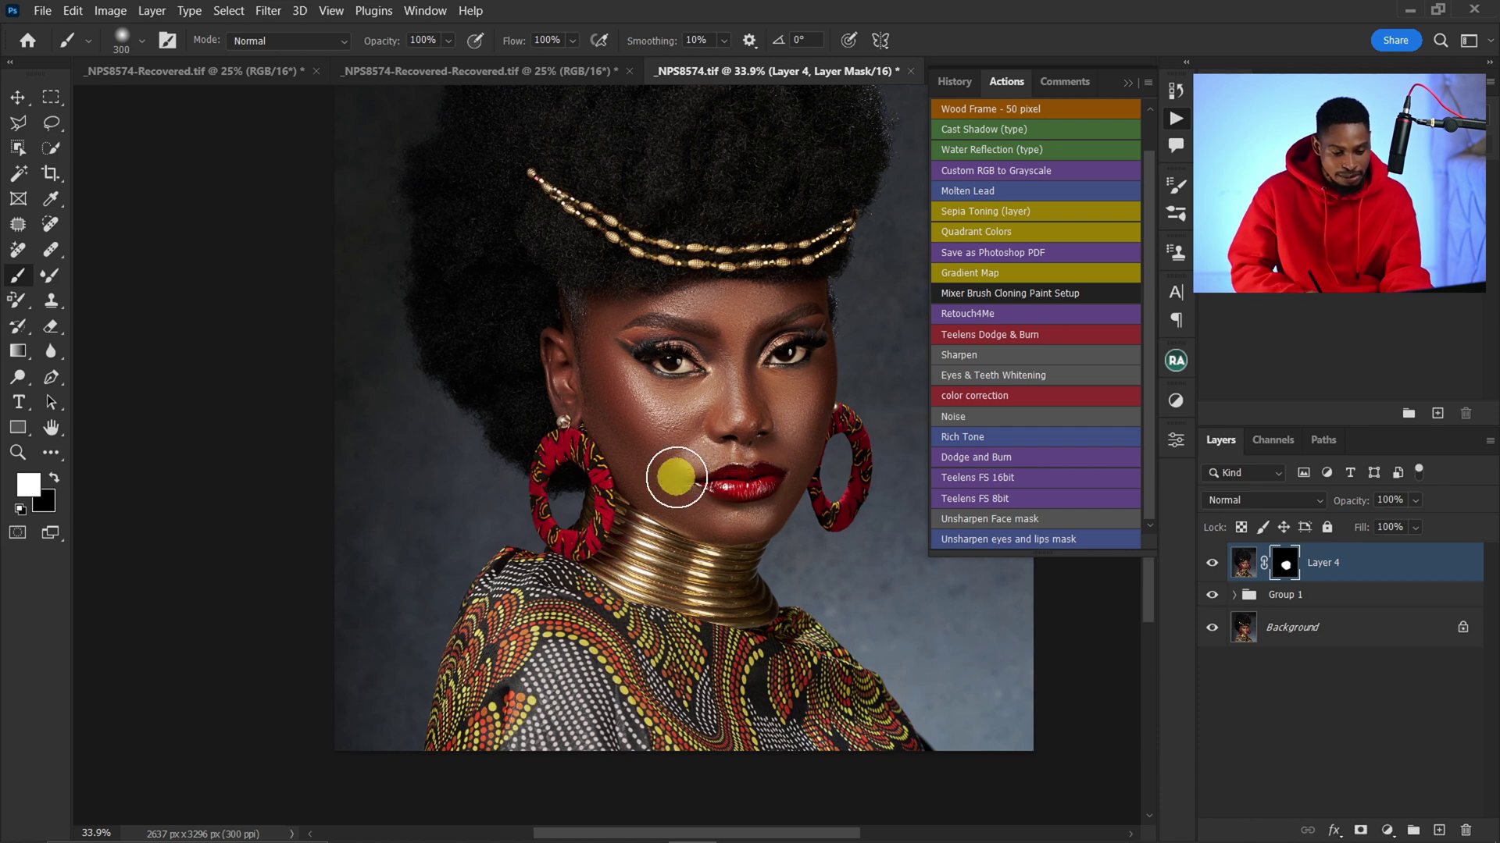
{"action": "key", "text": "ctrl+shift+alt+e"}
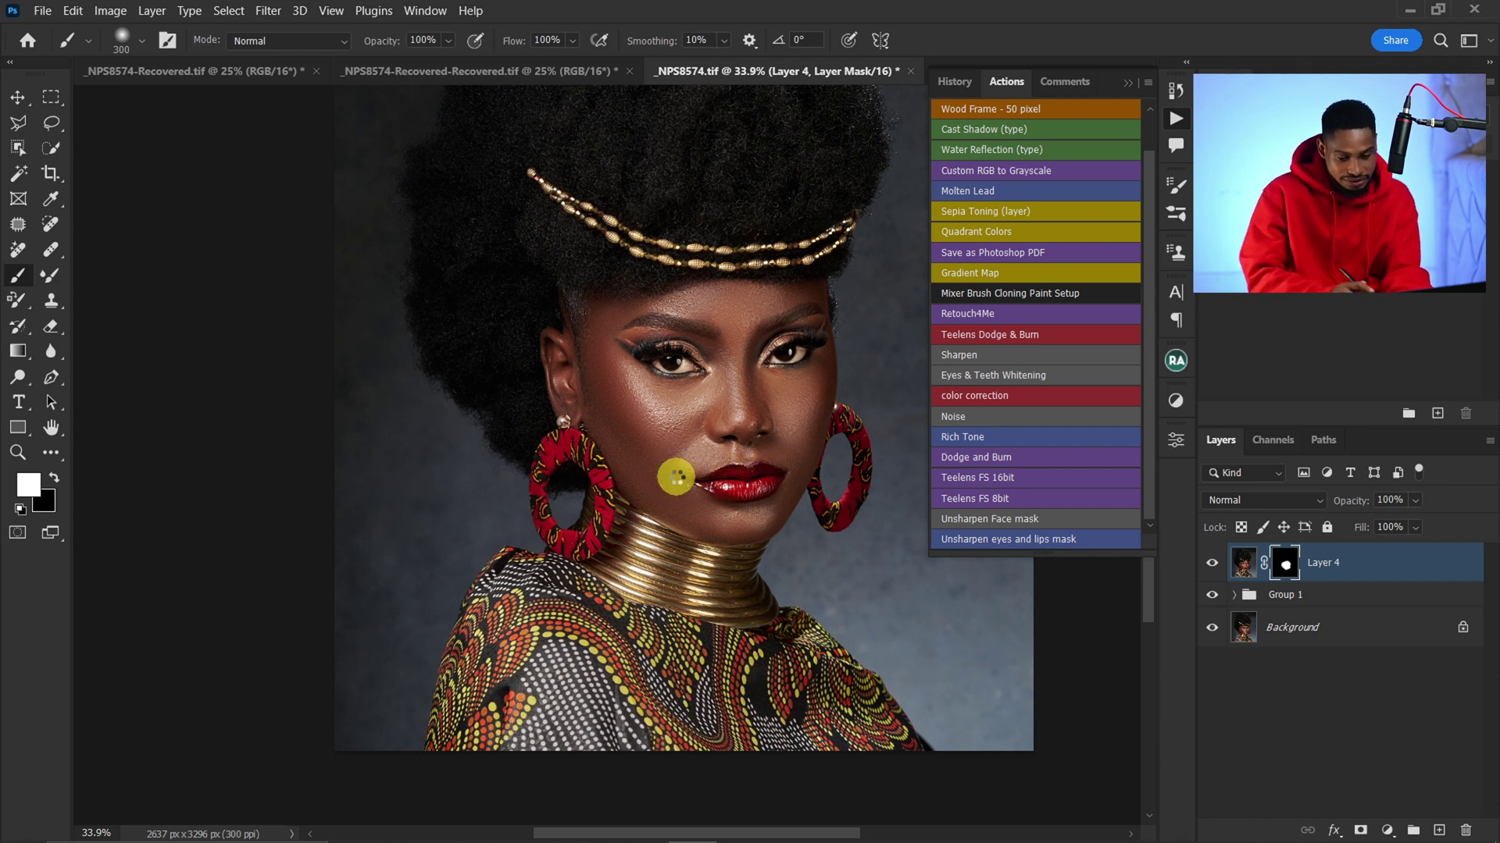
{"action": "left_click", "coordinate": [996, 544]}
{"action": "left_click", "coordinate": [1032, 537]}
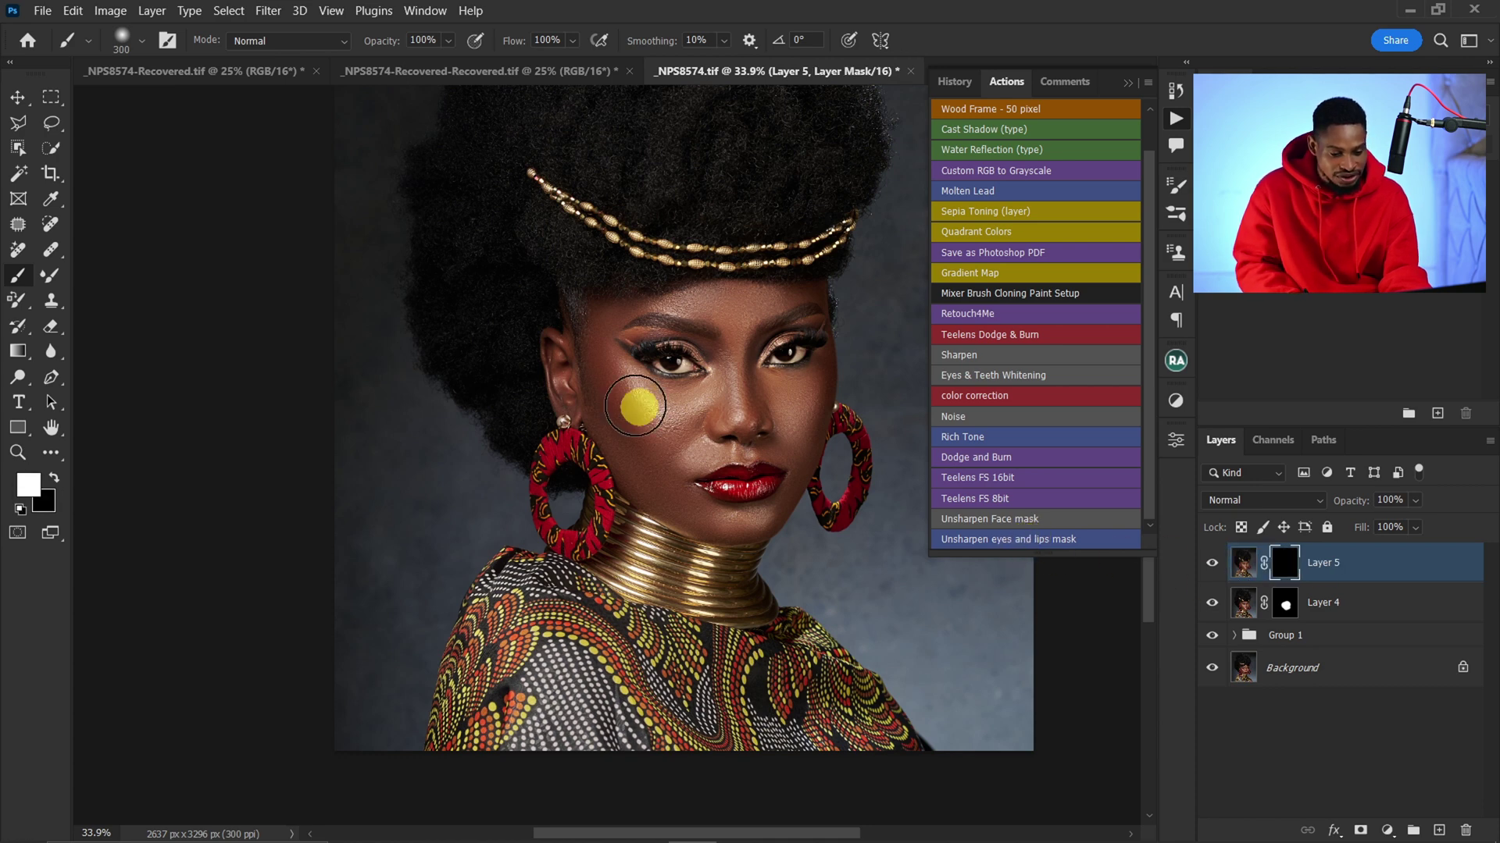
- Paint the eyes and lips white on the Layer 5 mask with a size 175 brush and toggle the layer to compare the sharpening
{"action": "key", "text": "bracketleft"}
{"action": "key", "text": "bracketleft"}
{"action": "key", "text": "bracketleft"}
{"action": "left_click_drag", "start_coordinate": [663, 367], "coordinate": [681, 366]}
{"action": "left_click_drag", "start_coordinate": [823, 357], "coordinate": [791, 356]}
{"action": "mouse_move", "coordinate": [744, 456]}
{"action": "left_mouse_down"}
{"action": "mouse_move", "coordinate": [746, 423]}
{"action": "mouse_move", "coordinate": [874, 402]}
{"action": "mouse_move", "coordinate": [953, 439]}
{"action": "left_mouse_up"}
{"action": "key", "text": "z"}
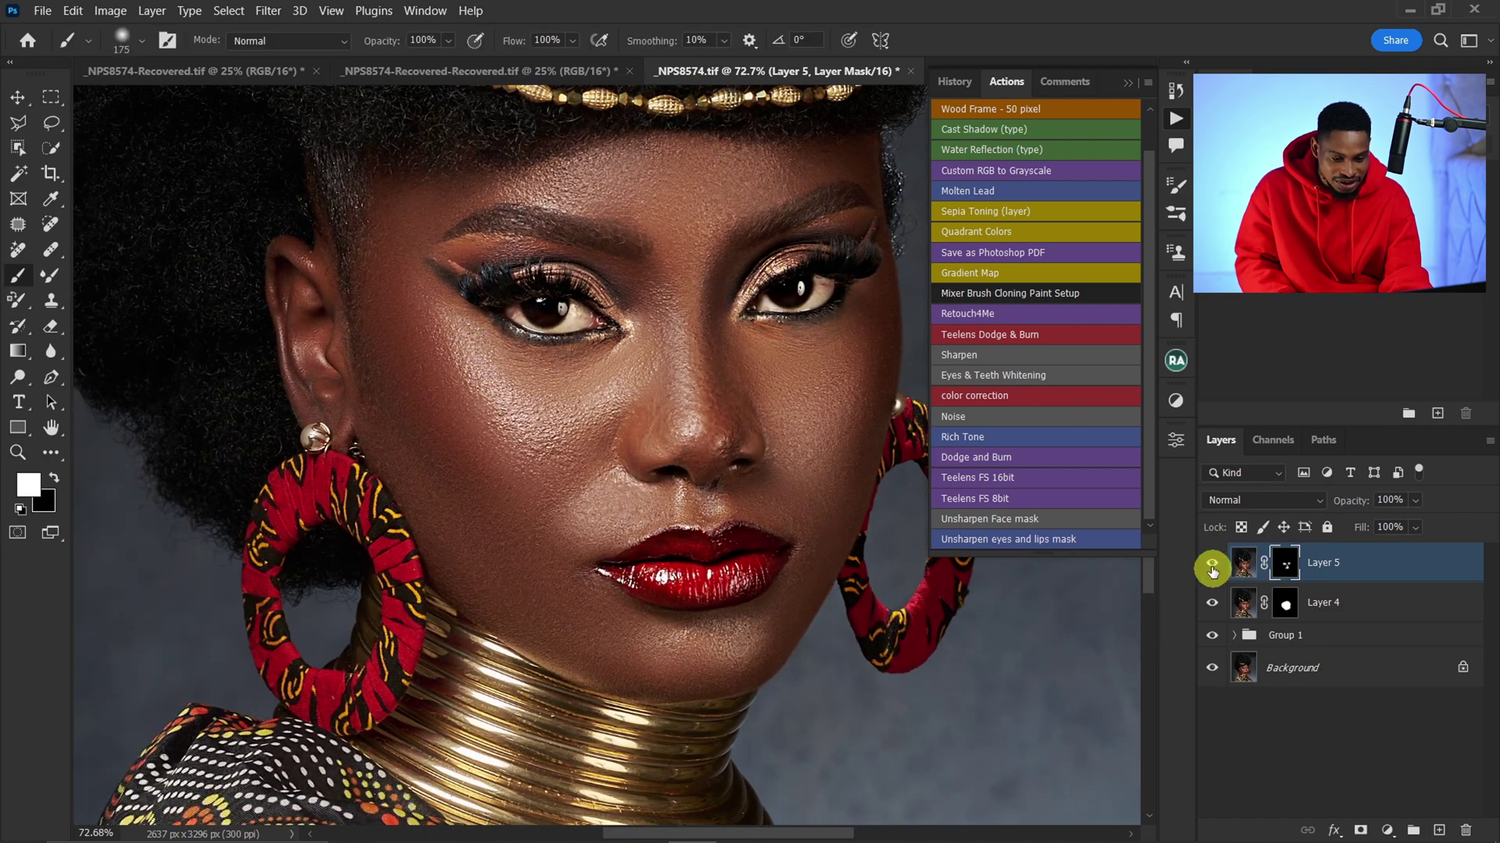
{"action": "left_click", "coordinate": [1212, 564]}
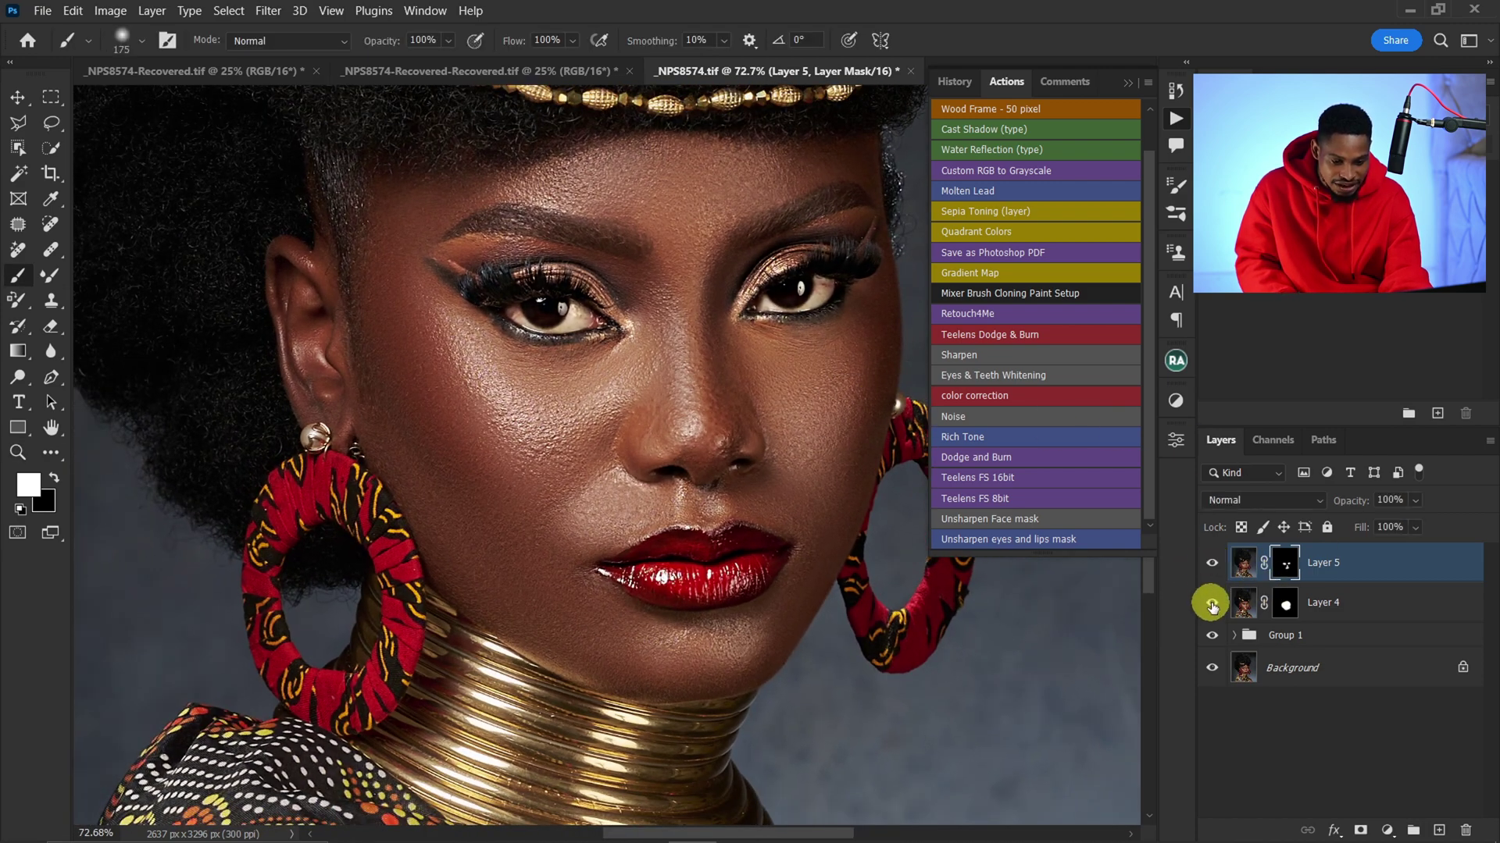
{"action": "left_click_drag", "start_coordinate": [757, 372], "coordinate": [695, 382]}
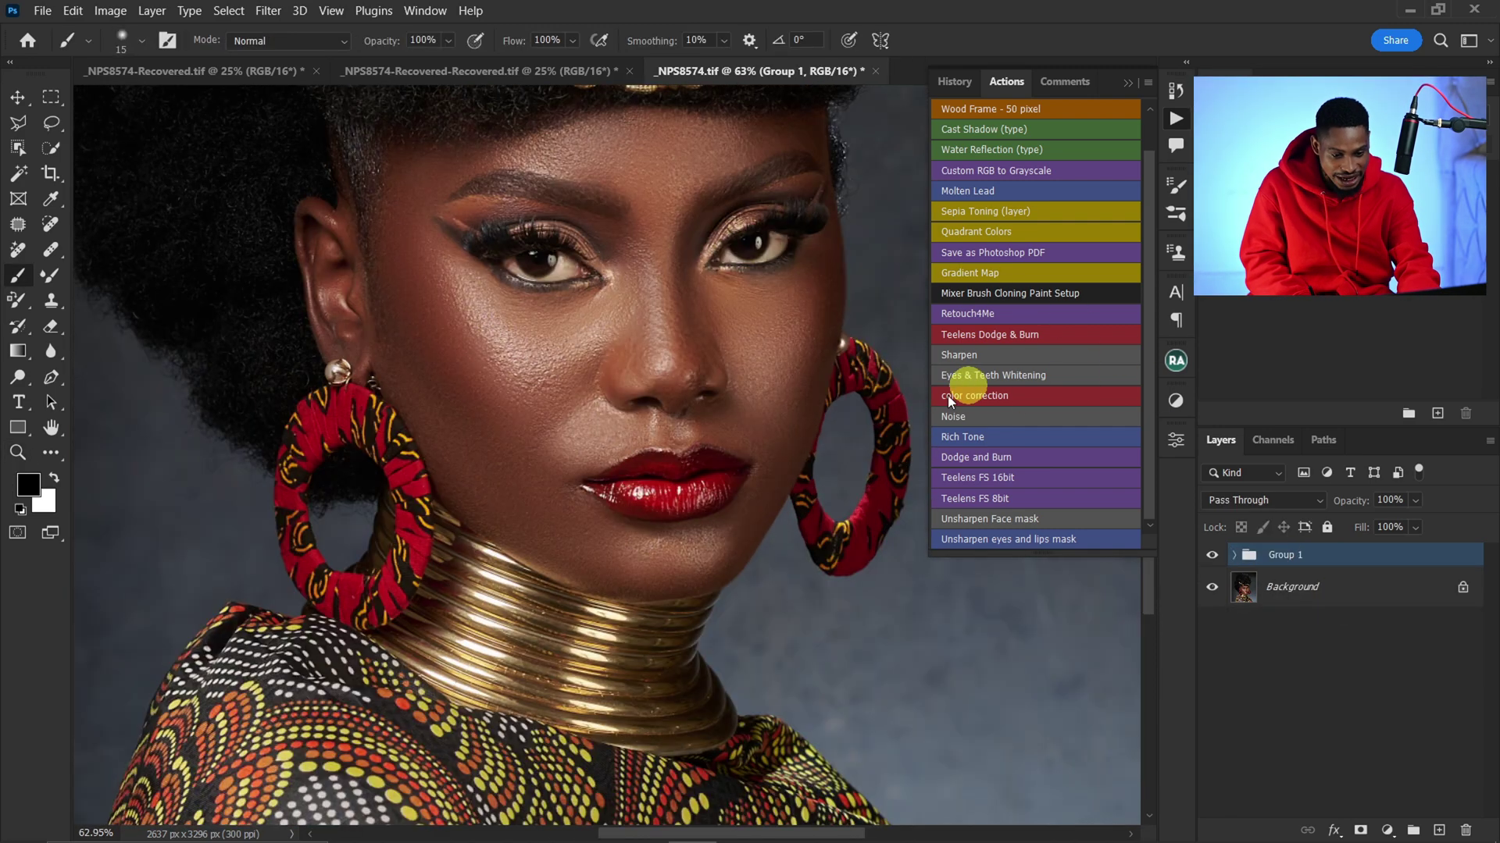
- Run the Eyes & Teeth Whitening action and paint the whites of both eyes white on its group mask with a size 15 brush
{"action": "key", "text": "ctrl"}
{"action": "key", "text": "ctrl"}
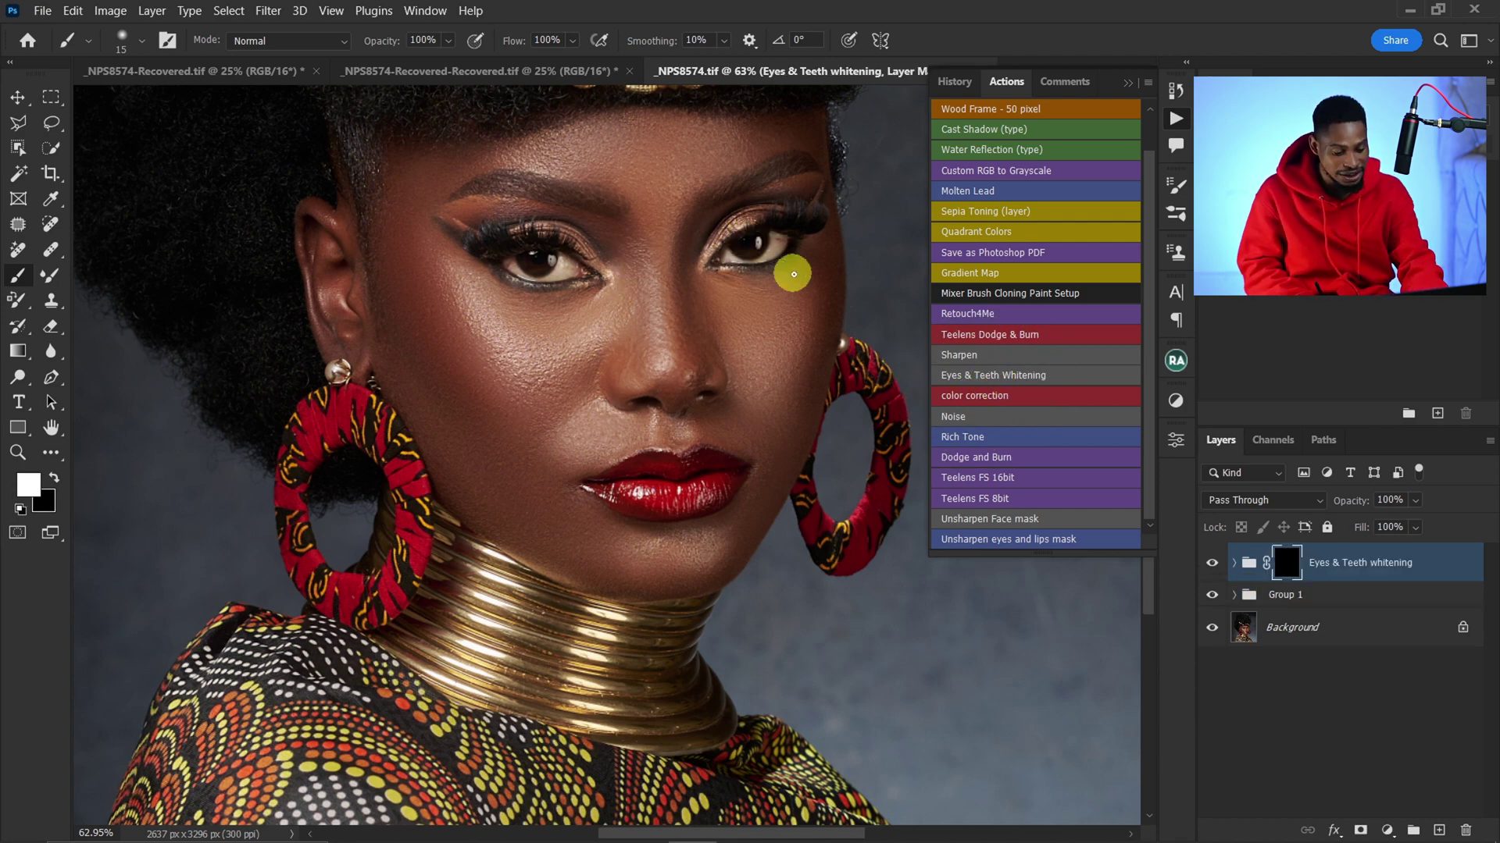
{"action": "key", "text": "z"}
{"action": "left_click_drag", "start_coordinate": [778, 260], "coordinate": [813, 268]}
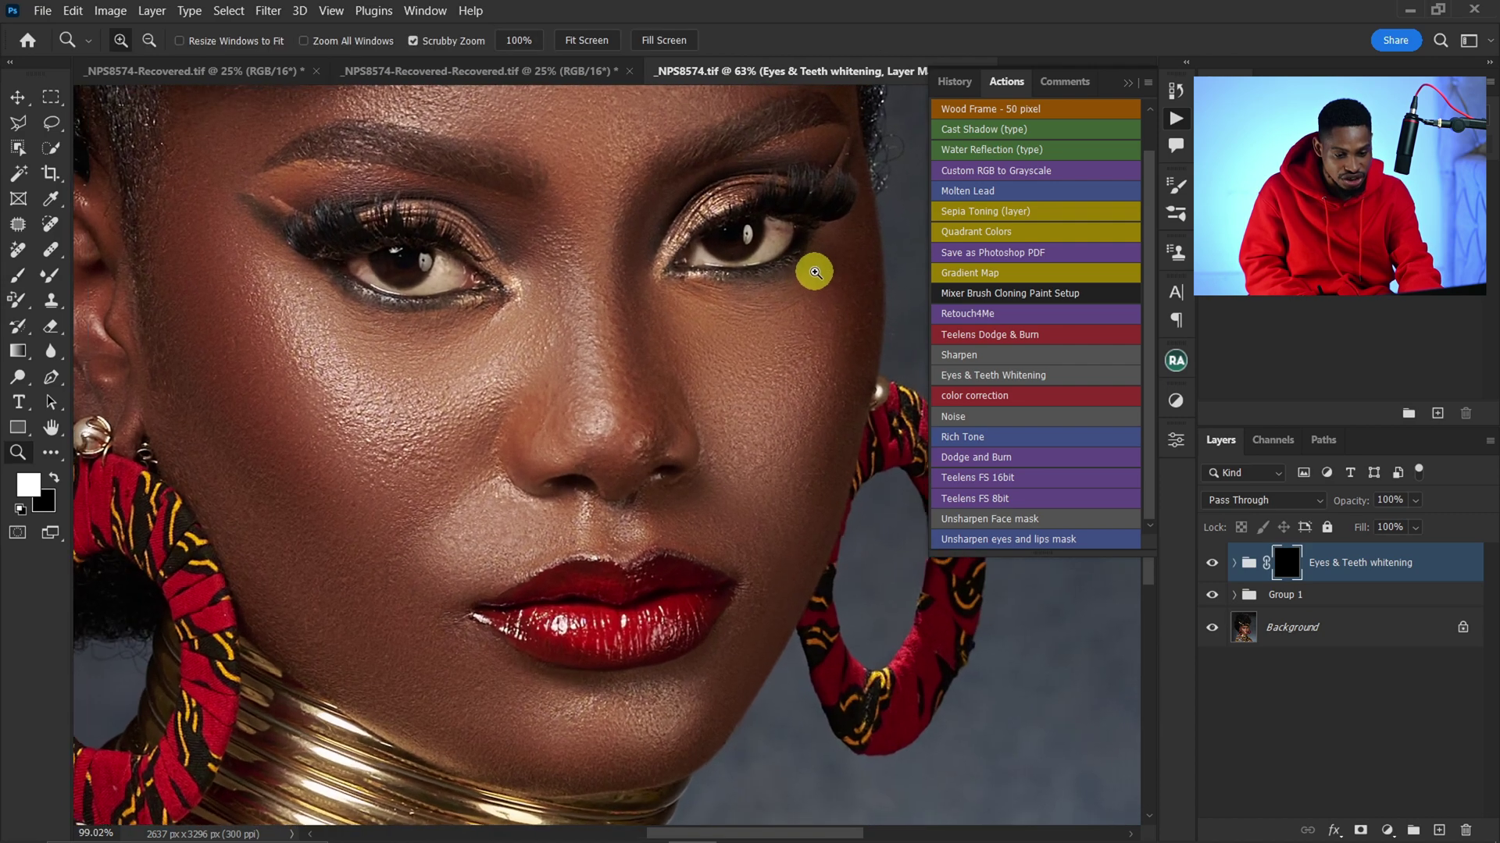
{"action": "key", "text": "b"}
{"action": "left_click", "coordinate": [19, 277]}
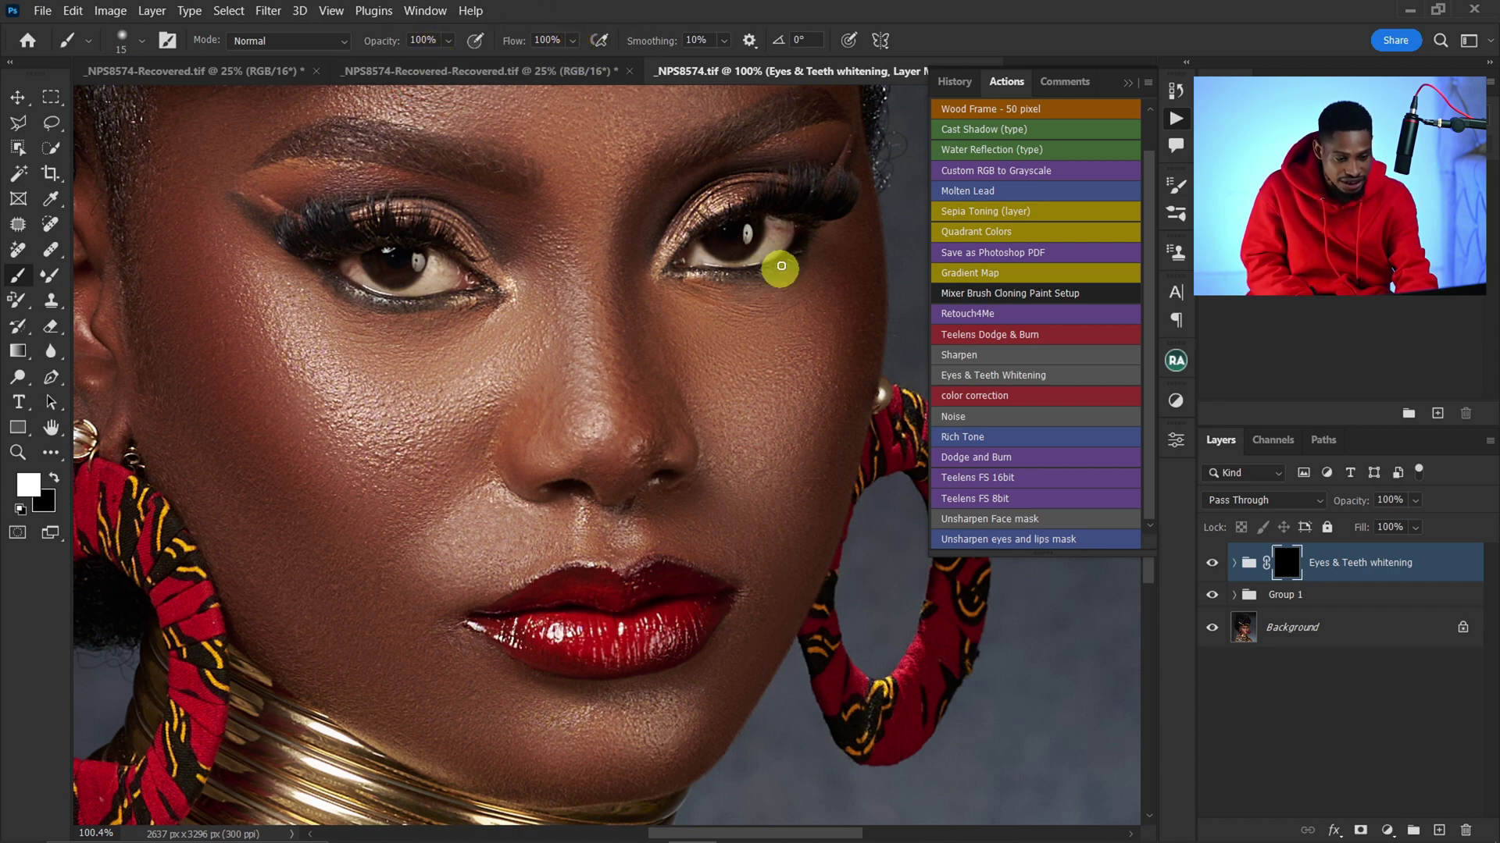
{"action": "mouse_move", "coordinate": [783, 228]}
{"action": "left_mouse_down"}
{"action": "mouse_move", "coordinate": [765, 238]}
{"action": "mouse_move", "coordinate": [778, 228]}
{"action": "left_mouse_up"}
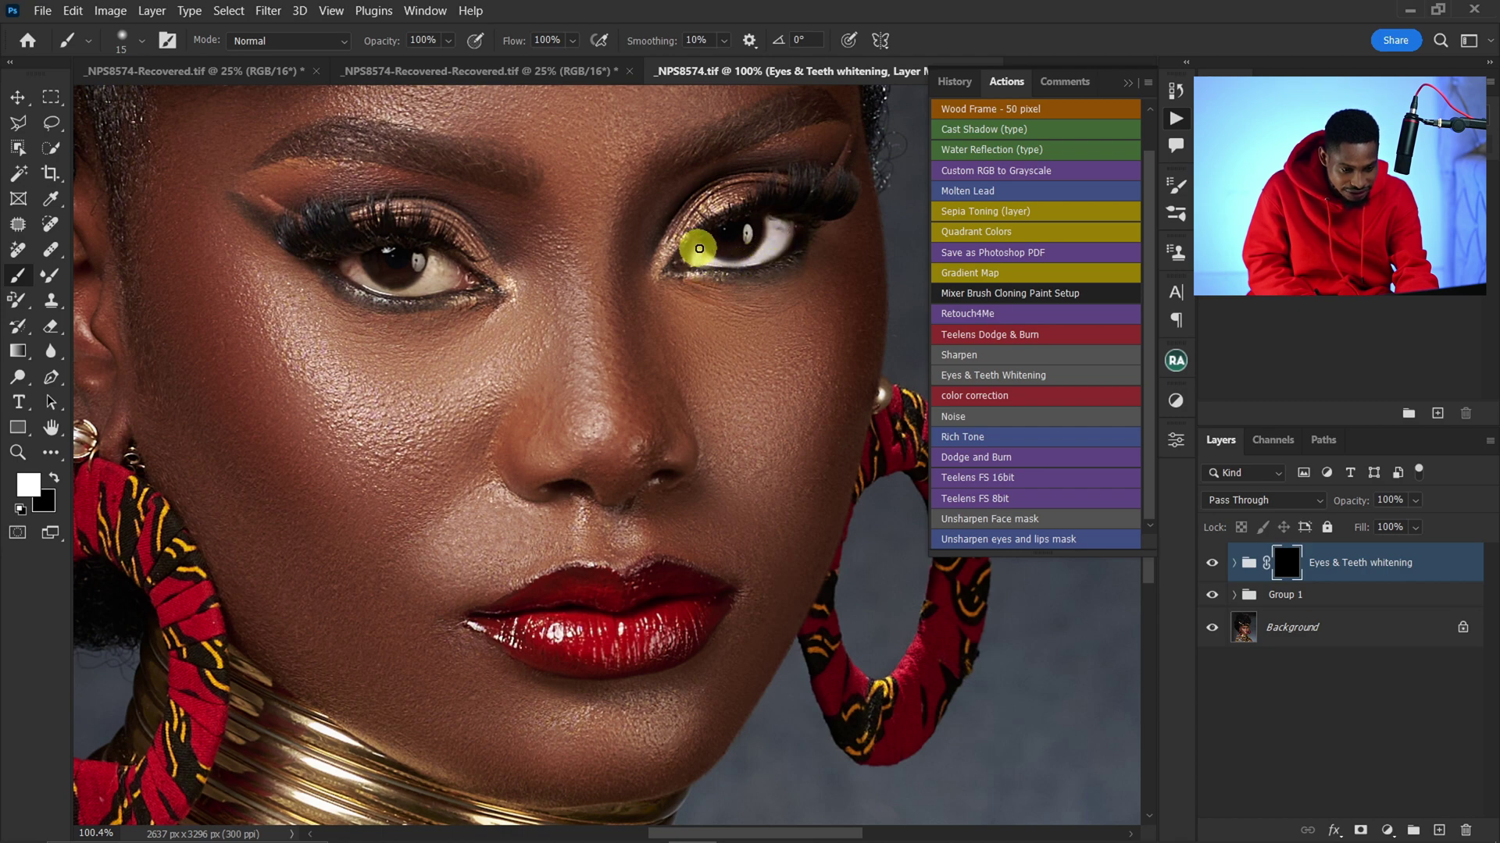
{"action": "mouse_move", "coordinate": [435, 254]}
{"action": "left_mouse_down"}
{"action": "mouse_move", "coordinate": [443, 267]}
{"action": "mouse_move", "coordinate": [420, 289]}
{"action": "mouse_move", "coordinate": [344, 267]}
{"action": "left_mouse_up"}
{"action": "left_click", "coordinate": [647, 616]}
{"action": "left_click", "coordinate": [646, 608]}
{"action": "left_click", "coordinate": [669, 600]}
{"action": "left_click", "coordinate": [616, 621]}
{"action": "left_click", "coordinate": [640, 625]}
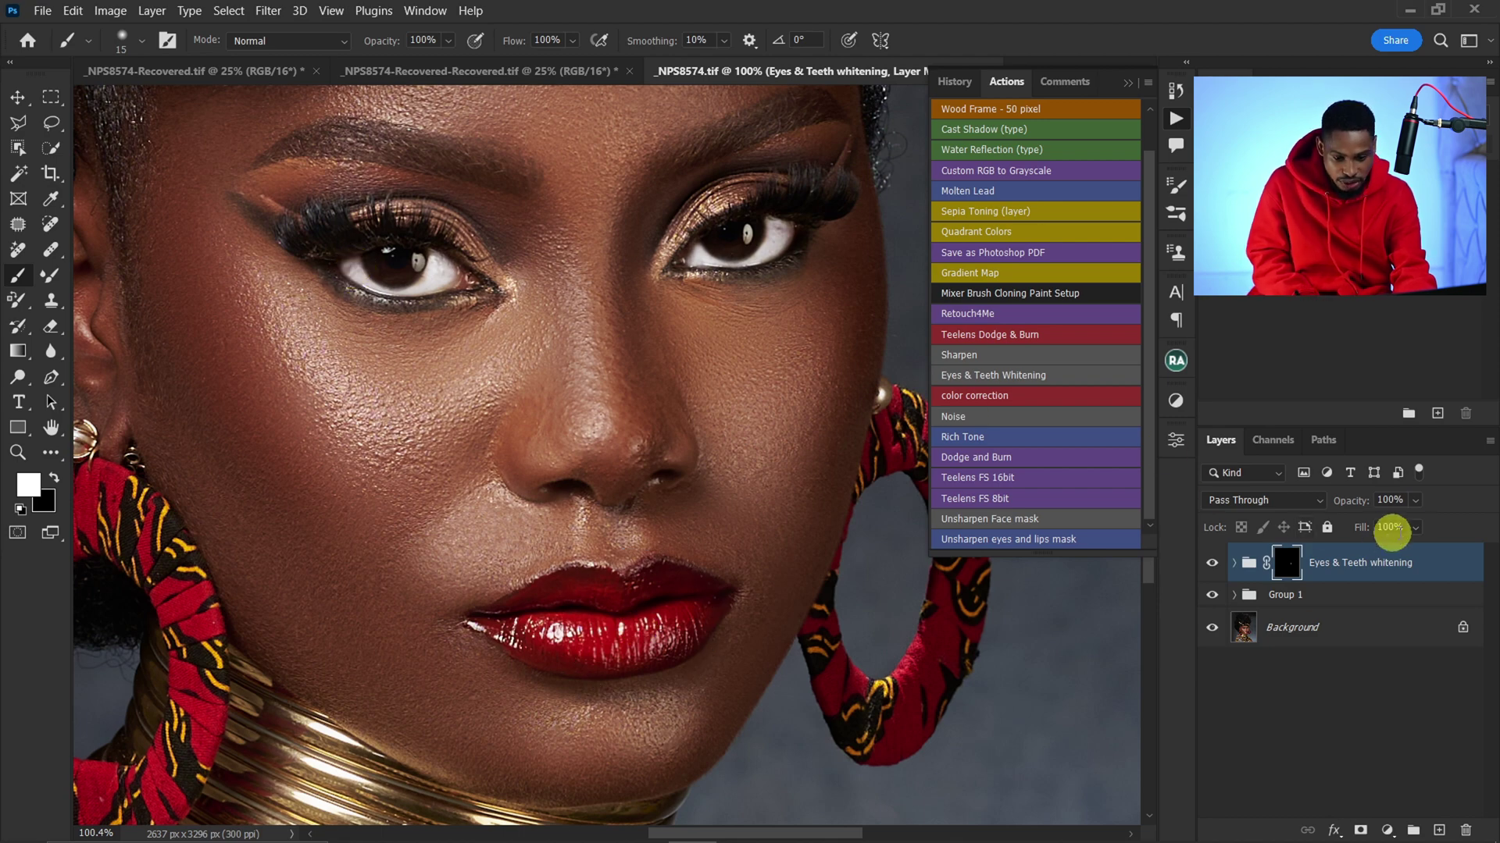
- Set the Eyes & Teeth whitening group's opacity to 71% and toggle its visibility to compare the eyes
{"action": "left_click", "coordinate": [1415, 500]}
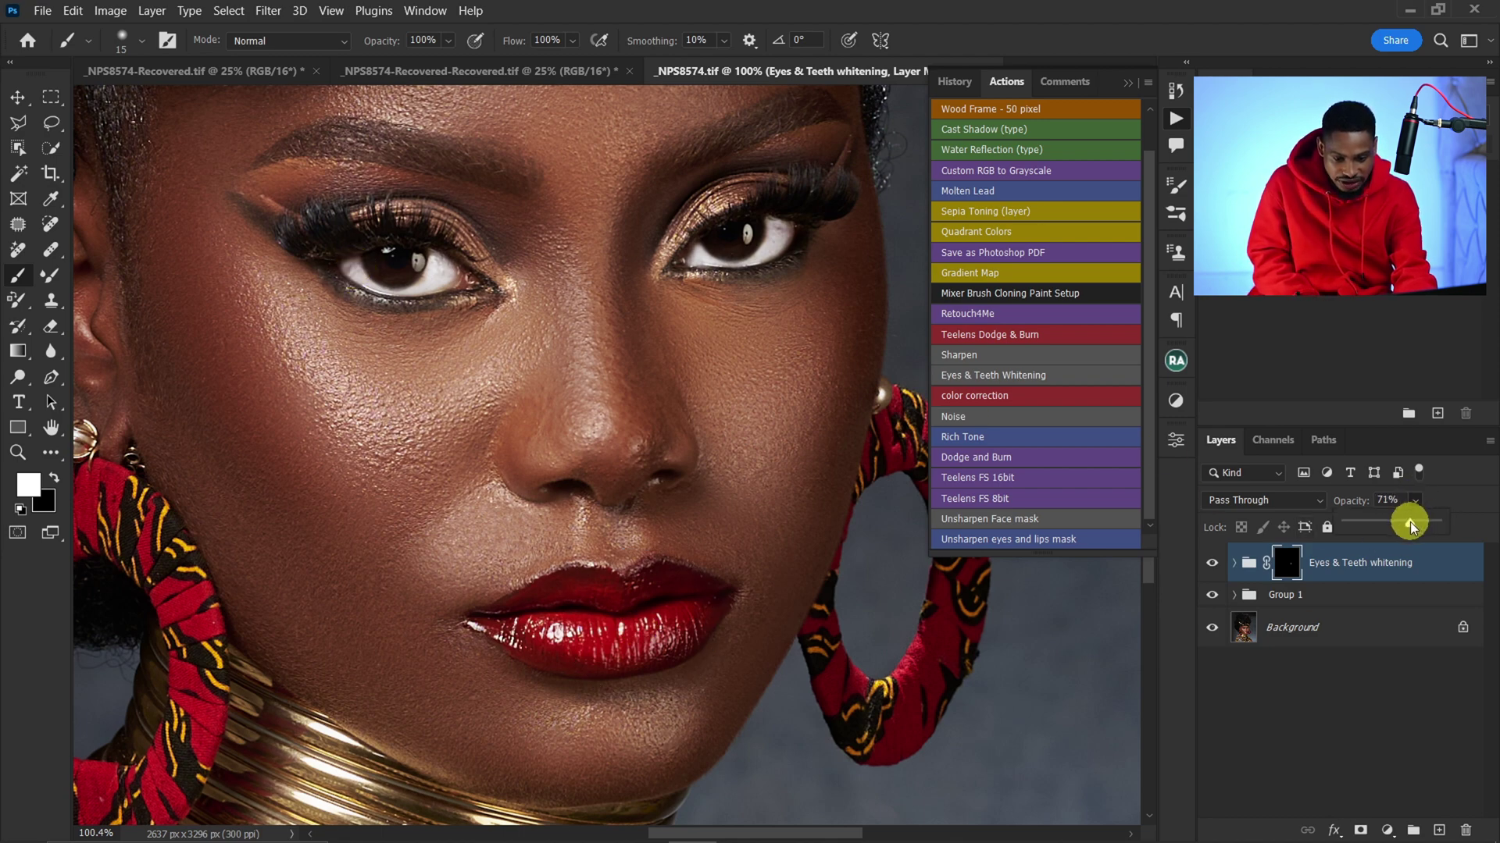
{"action": "left_click", "coordinate": [1212, 563]}
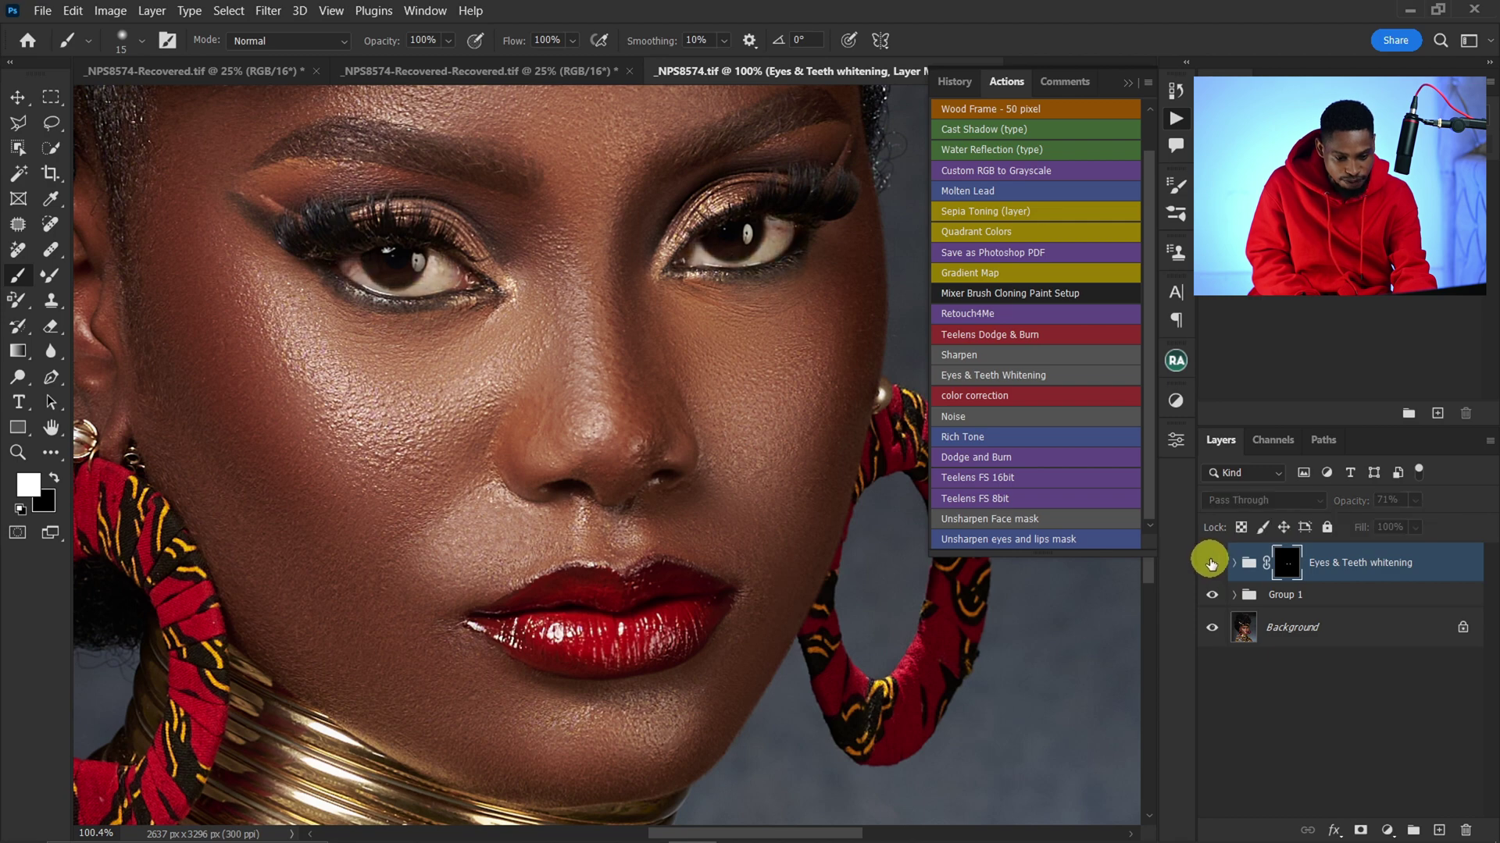
{"action": "left_click", "coordinate": [1212, 563]}
{"action": "left_click", "coordinate": [1211, 563]}
{"action": "left_click", "coordinate": [1211, 563]}
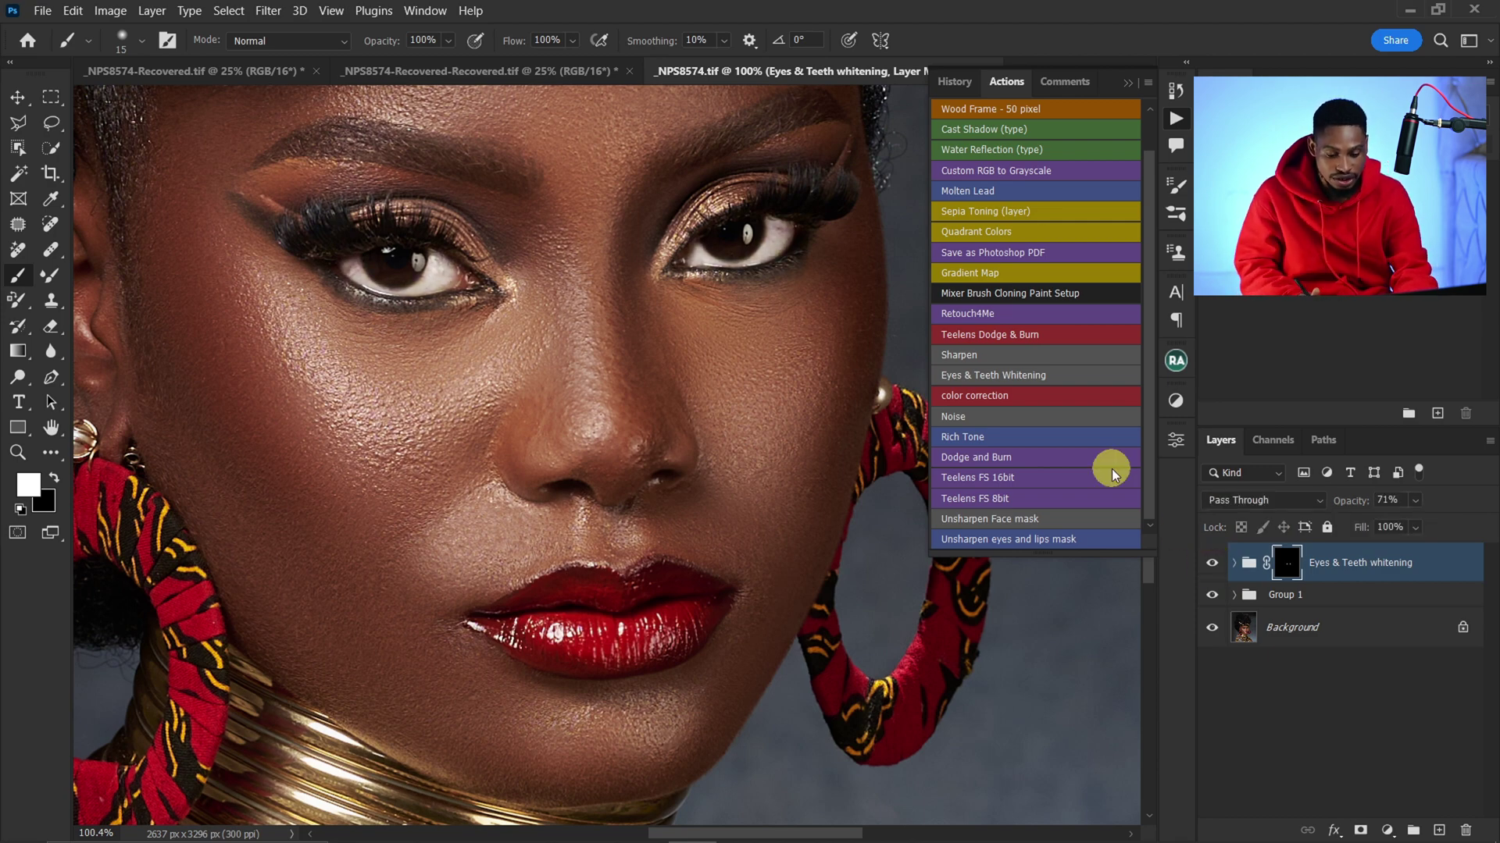
- Delete the Eyes & Teeth whitening group
{"action": "key", "text": "Delete"}
{"action": "key", "text": "Delete"}
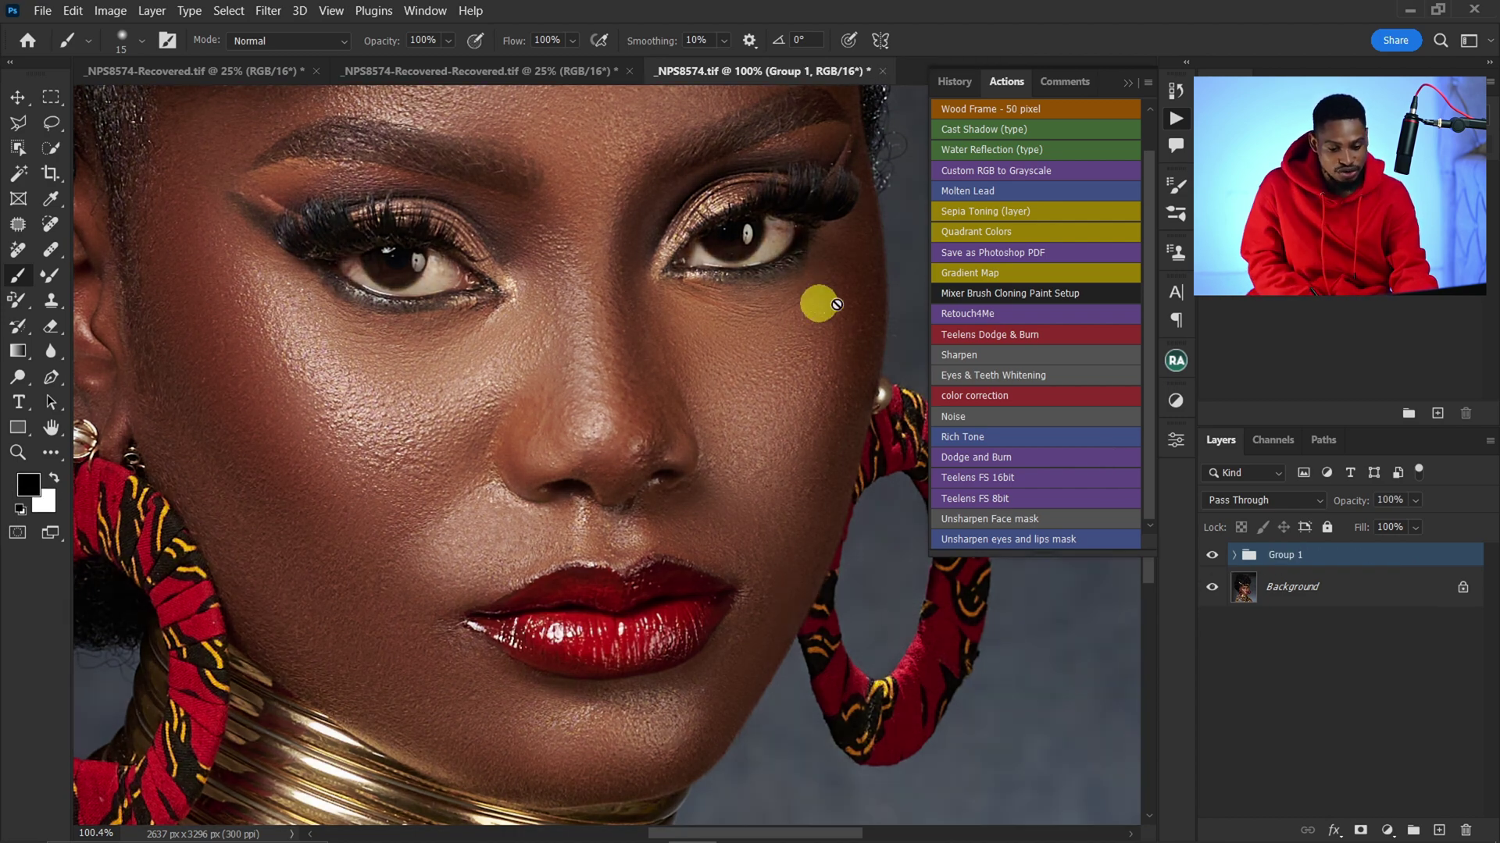
- Run the Rich Tone action to add its Multiply gradient map above Group 1
{"action": "left_click", "coordinate": [986, 446]}
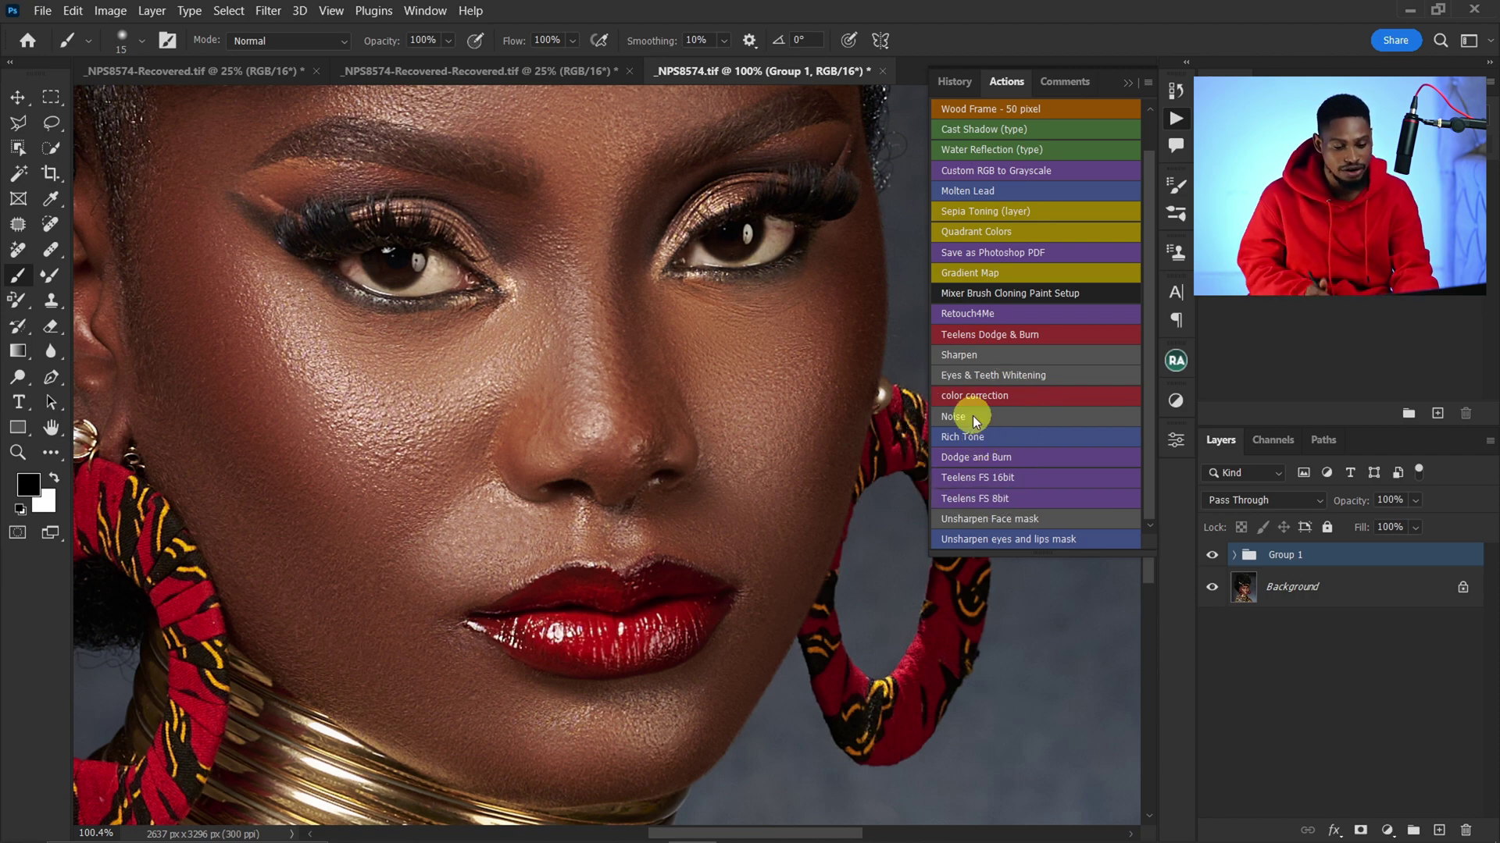
{"action": "left_click", "coordinate": [972, 442], "text": "ctrl"}
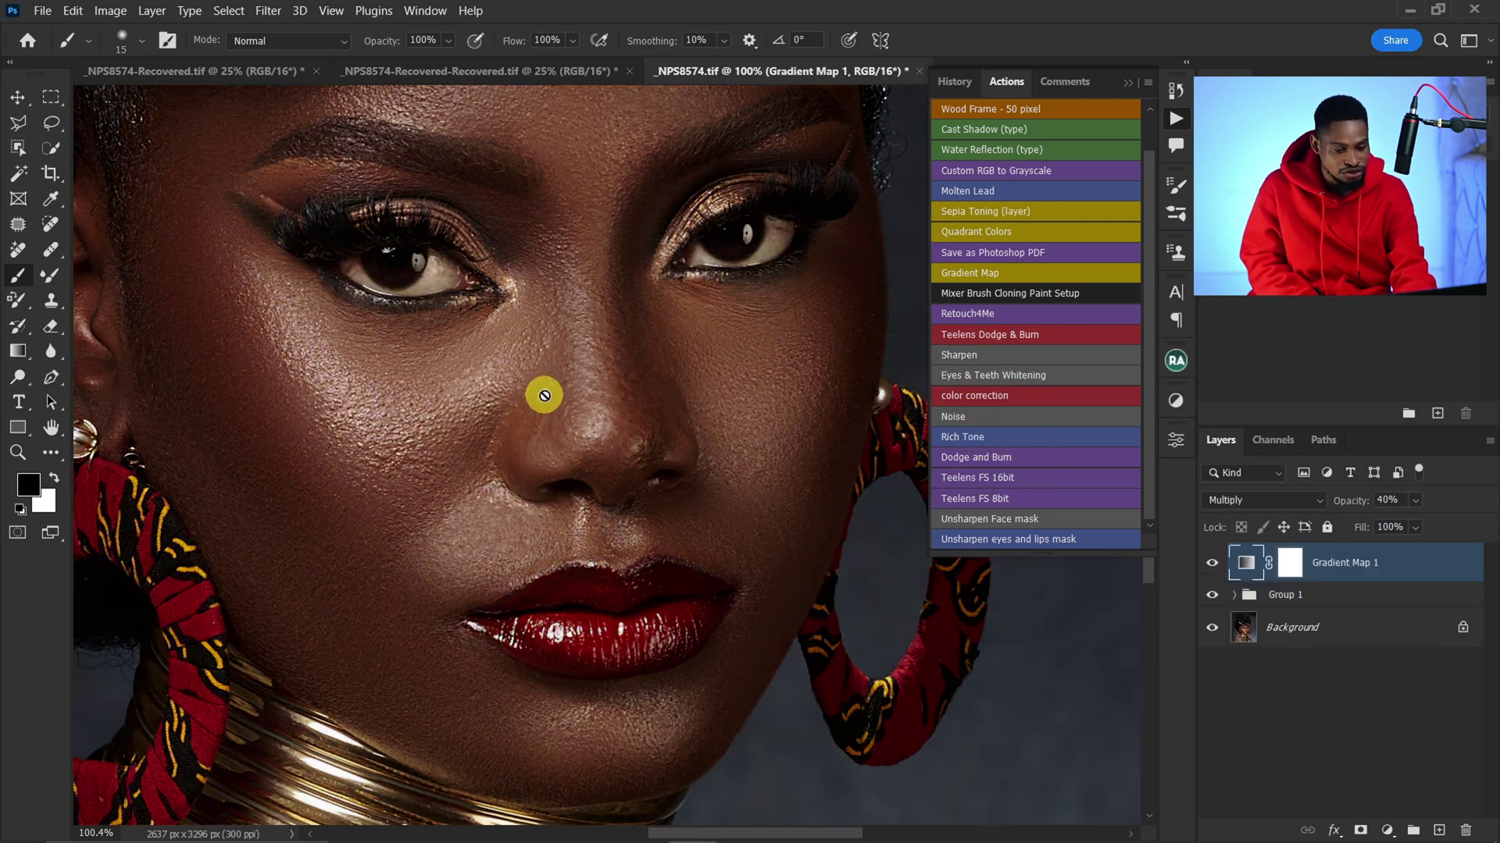
{"action": "key", "text": "z"}
{"action": "mouse_move", "coordinate": [645, 358]}
{"action": "left_mouse_down"}
{"action": "mouse_move", "coordinate": [560, 378]}
{"action": "mouse_move", "coordinate": [653, 395]}
{"action": "mouse_move", "coordinate": [639, 372]}
{"action": "left_mouse_up"}
{"action": "key", "text": "b"}
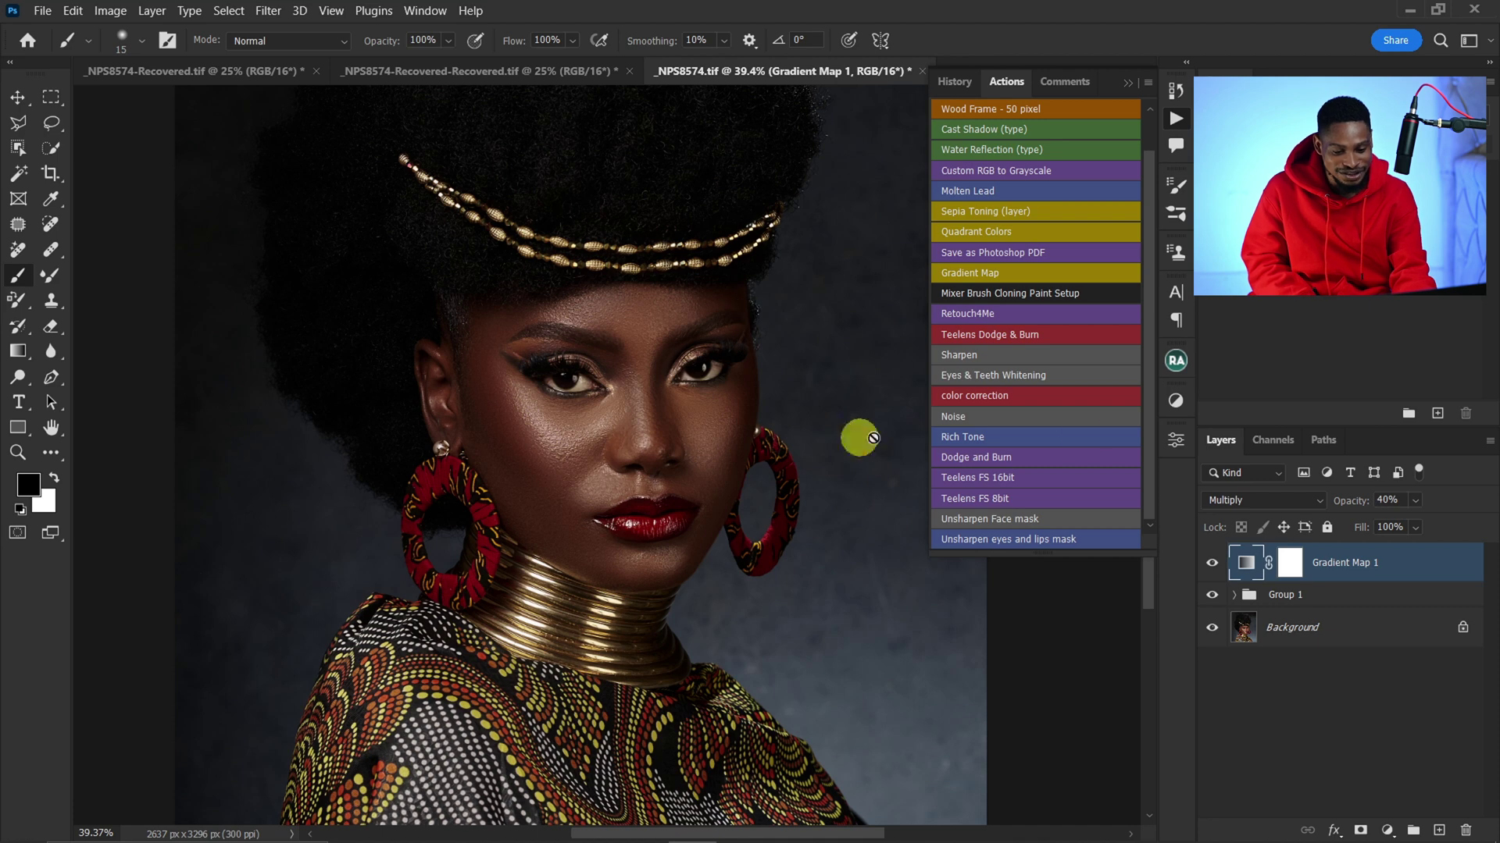
- Set the Gradient Map 1 layer's opacity to 12% and toggle its visibility to compare the tone
{"action": "left_click", "coordinate": [1416, 527]}
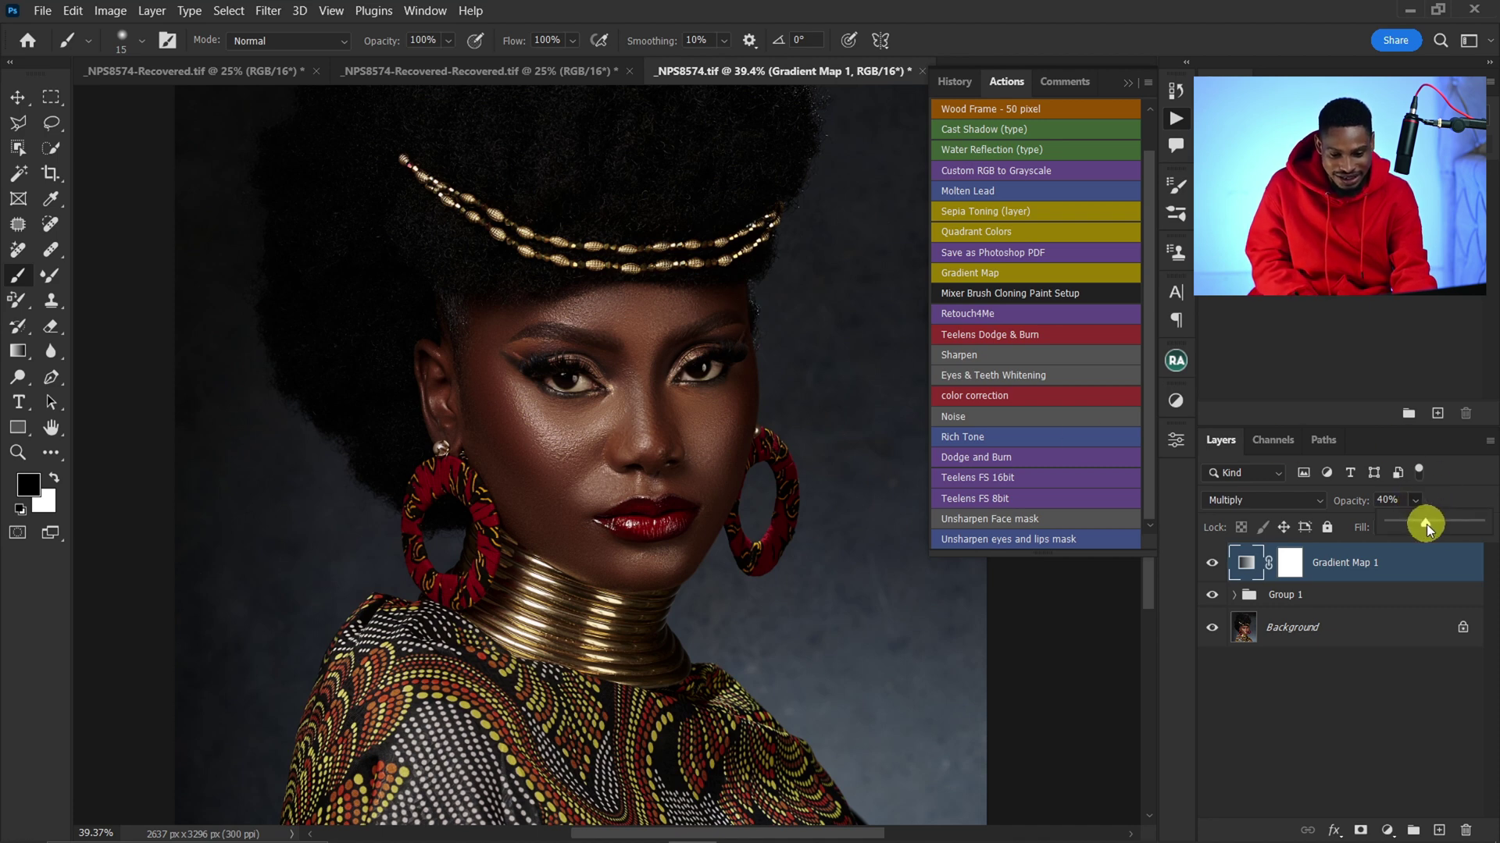
{"action": "left_click_drag", "start_coordinate": [1405, 523], "coordinate": [1400, 523]}
{"action": "left_click", "coordinate": [1212, 564]}
{"action": "left_click", "coordinate": [1213, 564]}
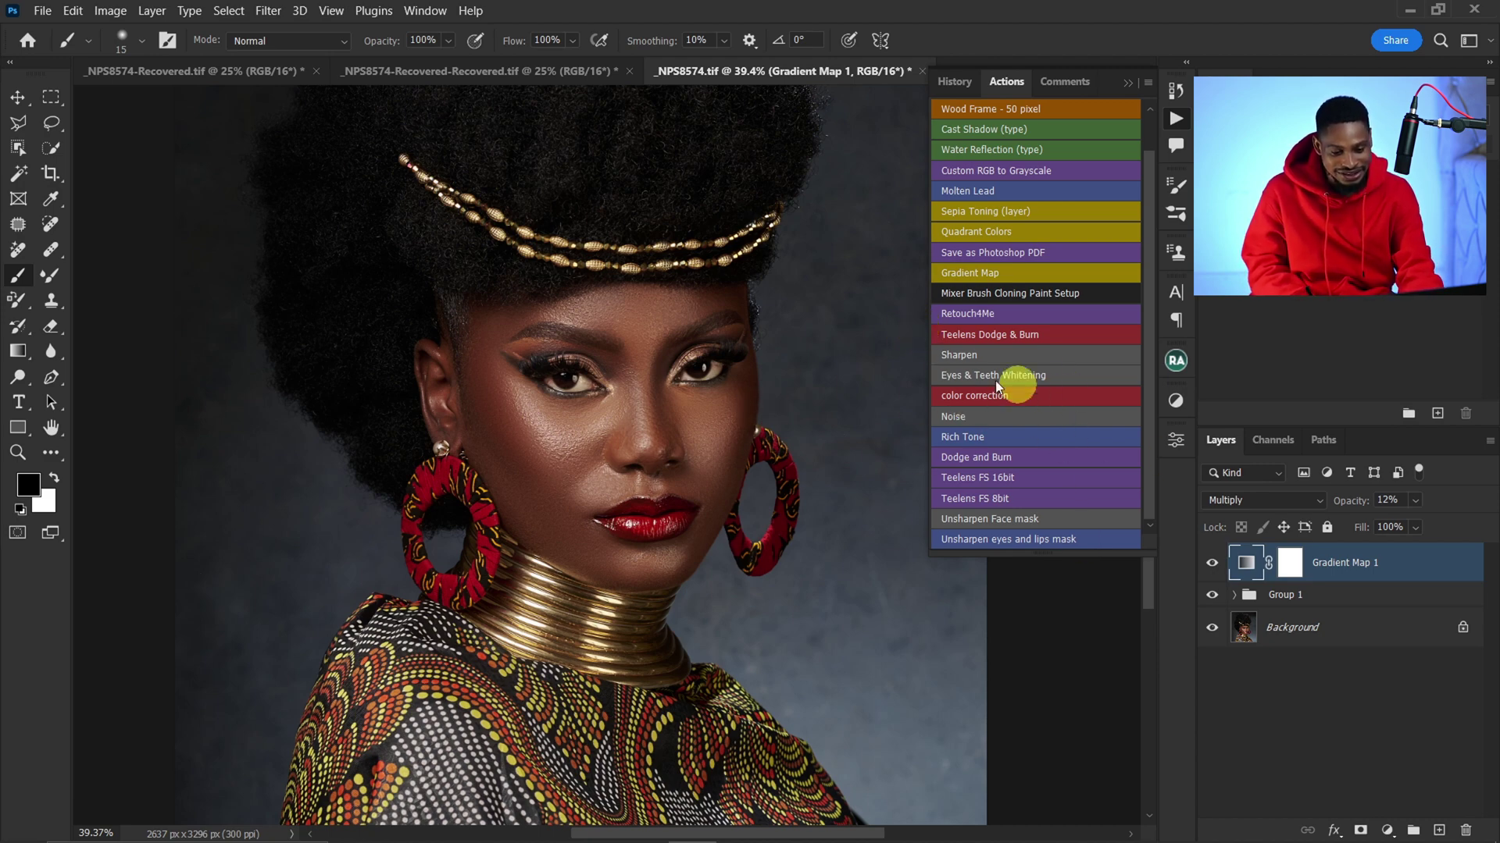
- Run the Sharpen action to add a sharpening layer above Gradient Map 1
{"action": "left_click", "coordinate": [968, 360], "text": "ctrl"}
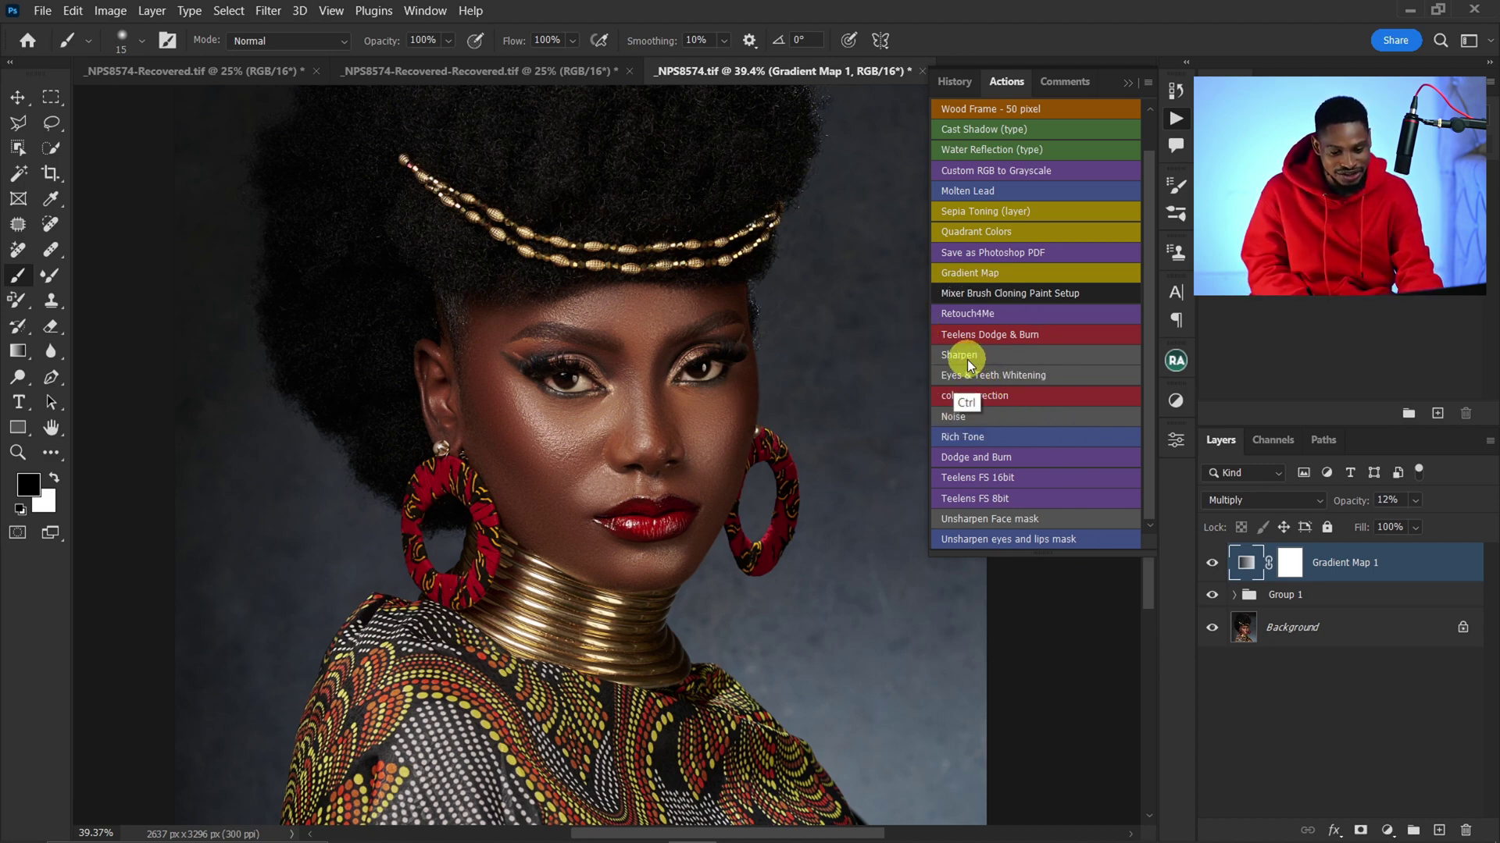
{"action": "key", "text": "z"}
{"action": "left_click_drag", "start_coordinate": [686, 369], "coordinate": [844, 468]}
{"action": "left_click", "coordinate": [980, 365]}
{"action": "left_click", "coordinate": [978, 359]}
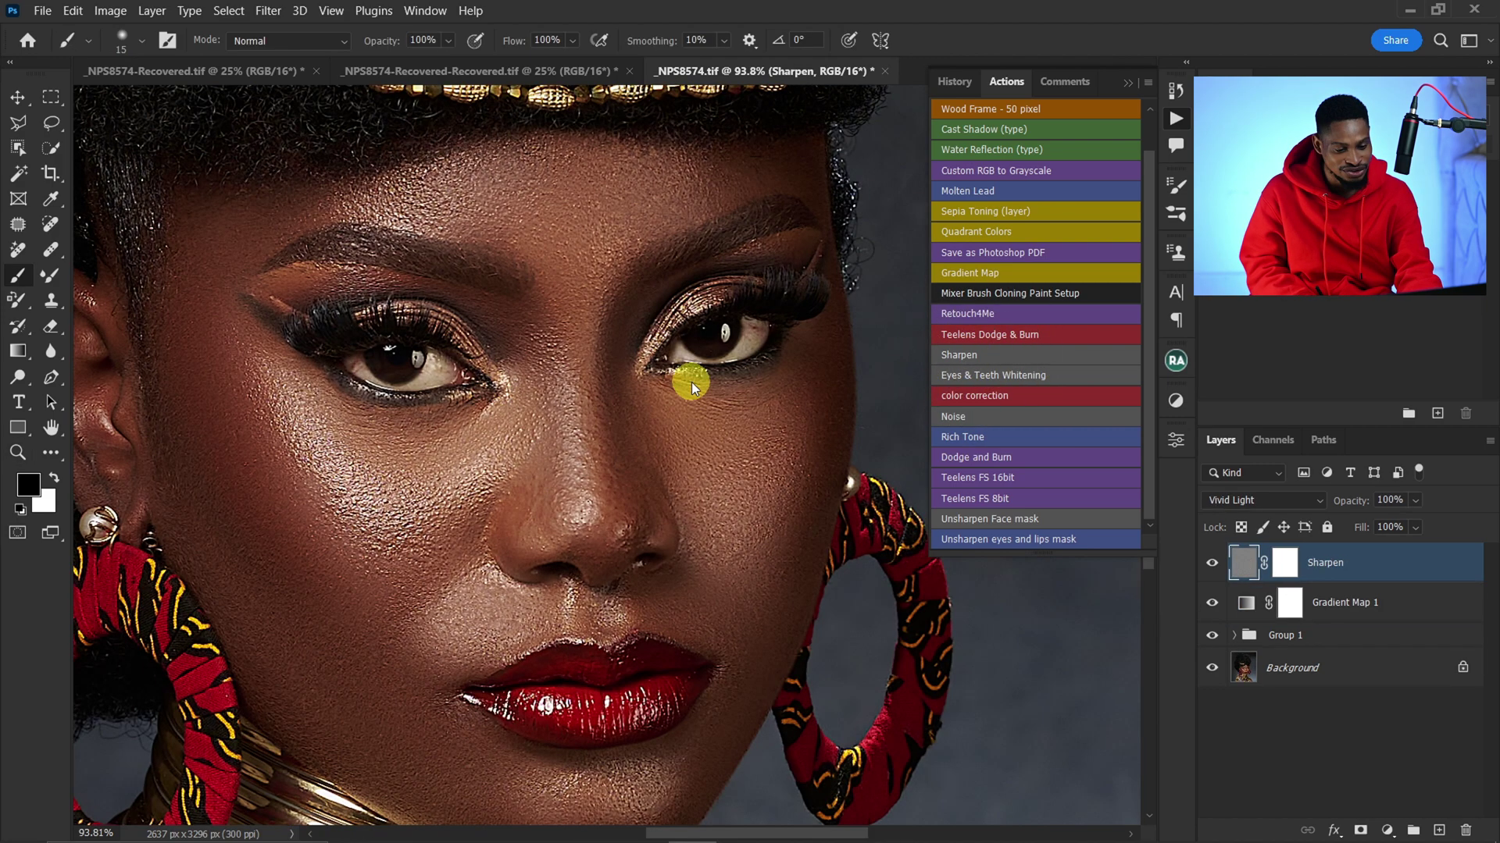
- Set the Sharpen layer's opacity to 40%
{"action": "key", "text": "z"}
{"action": "mouse_move", "coordinate": [602, 399]}
{"action": "left_mouse_down"}
{"action": "mouse_move", "coordinate": [549, 394]}
{"action": "mouse_move", "coordinate": [637, 422]}
{"action": "left_mouse_up"}
{"action": "key", "text": "ctrl+space"}
{"action": "left_click", "coordinate": [1416, 502]}
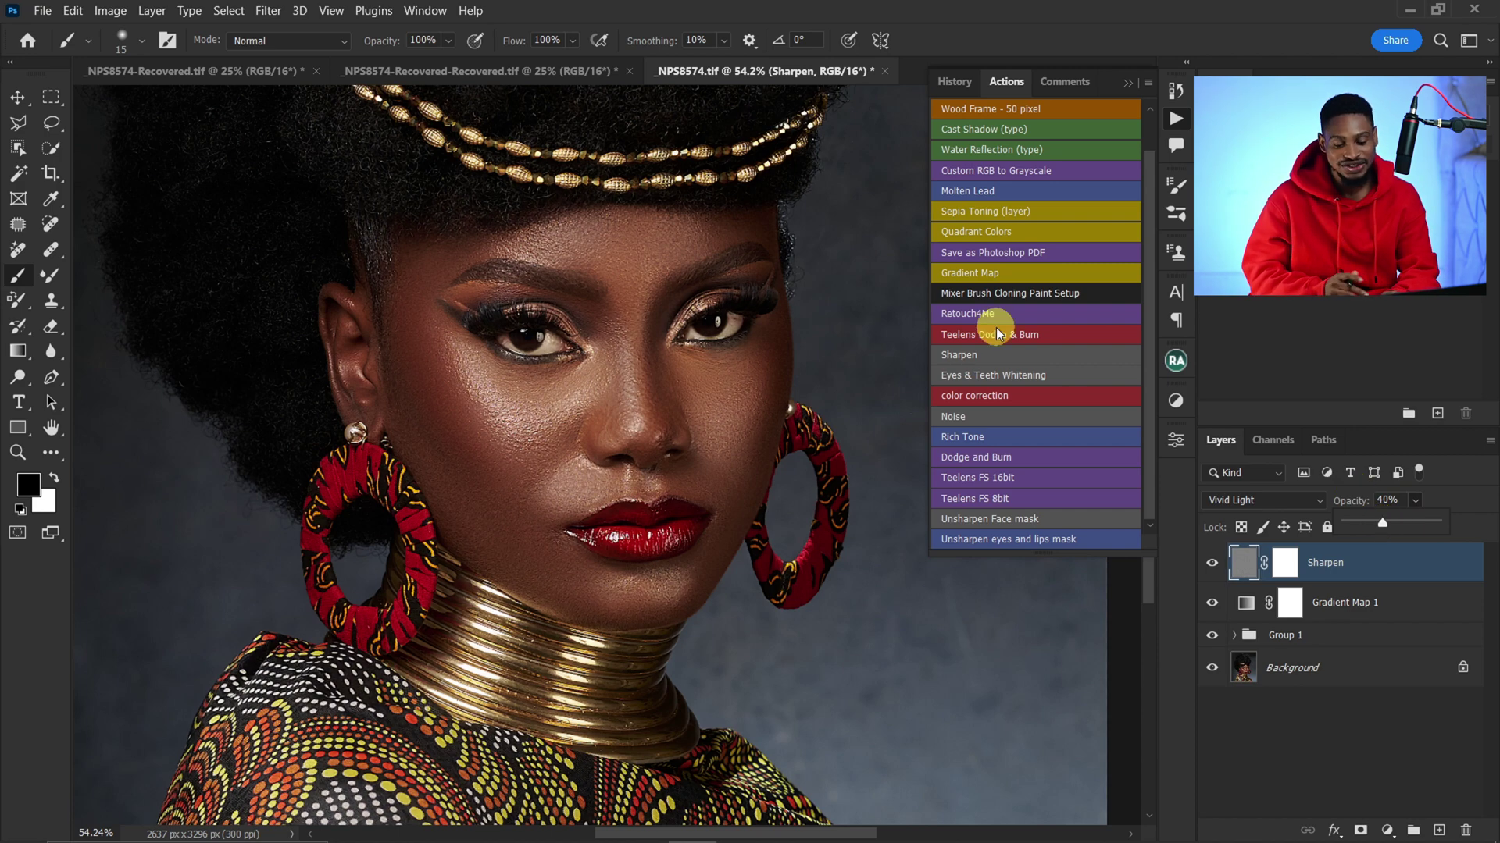
- Run the Noise action to add a Soft Light grain layer above the Sharpen layer
{"action": "key", "text": "z"}
{"action": "left_click_drag", "start_coordinate": [793, 419], "coordinate": [664, 306]}
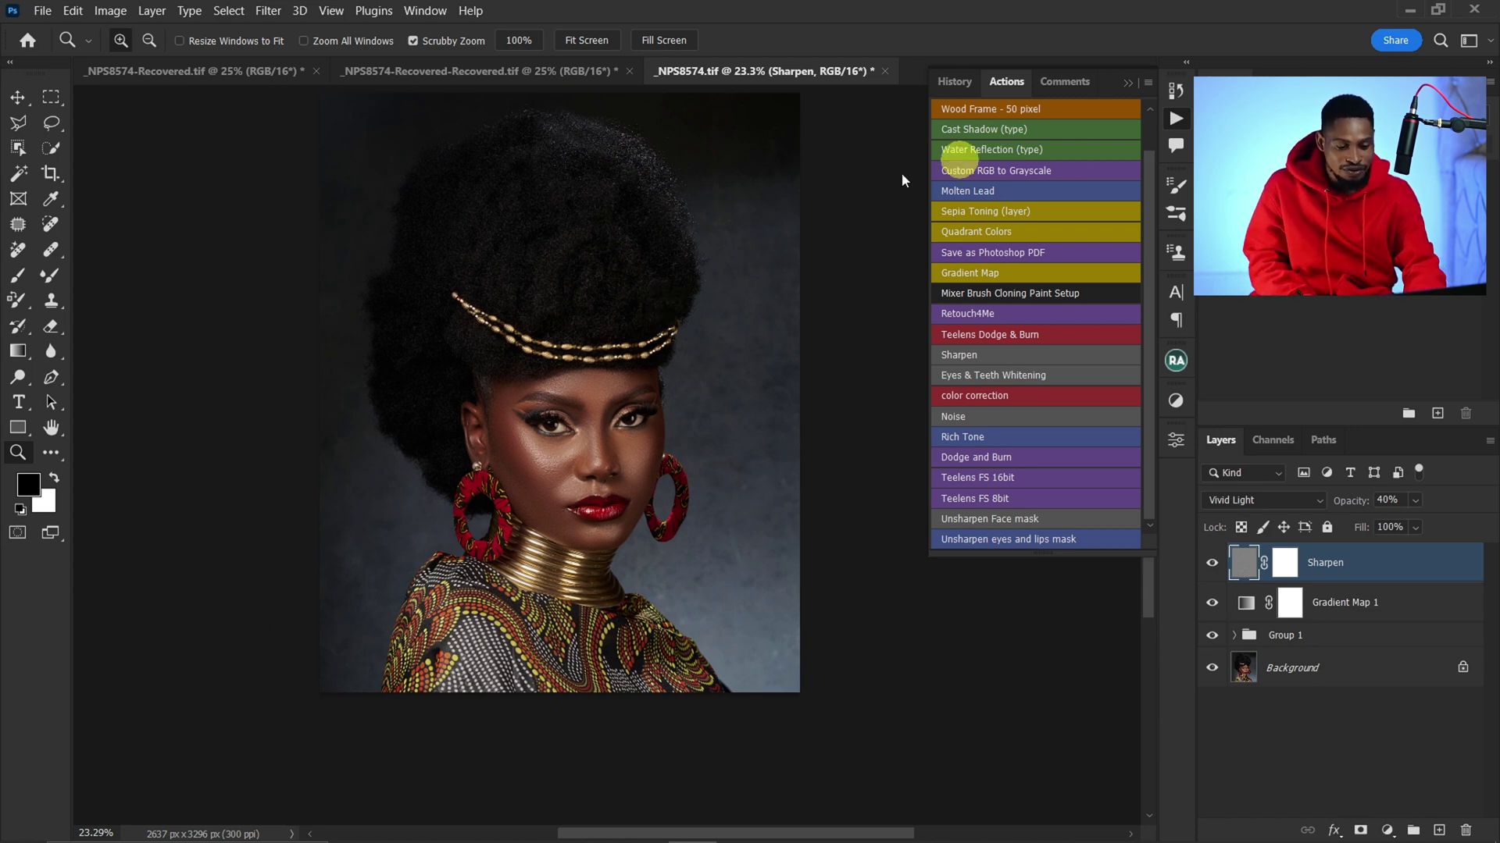
{"action": "left_click_drag", "start_coordinate": [627, 453], "coordinate": [840, 425]}
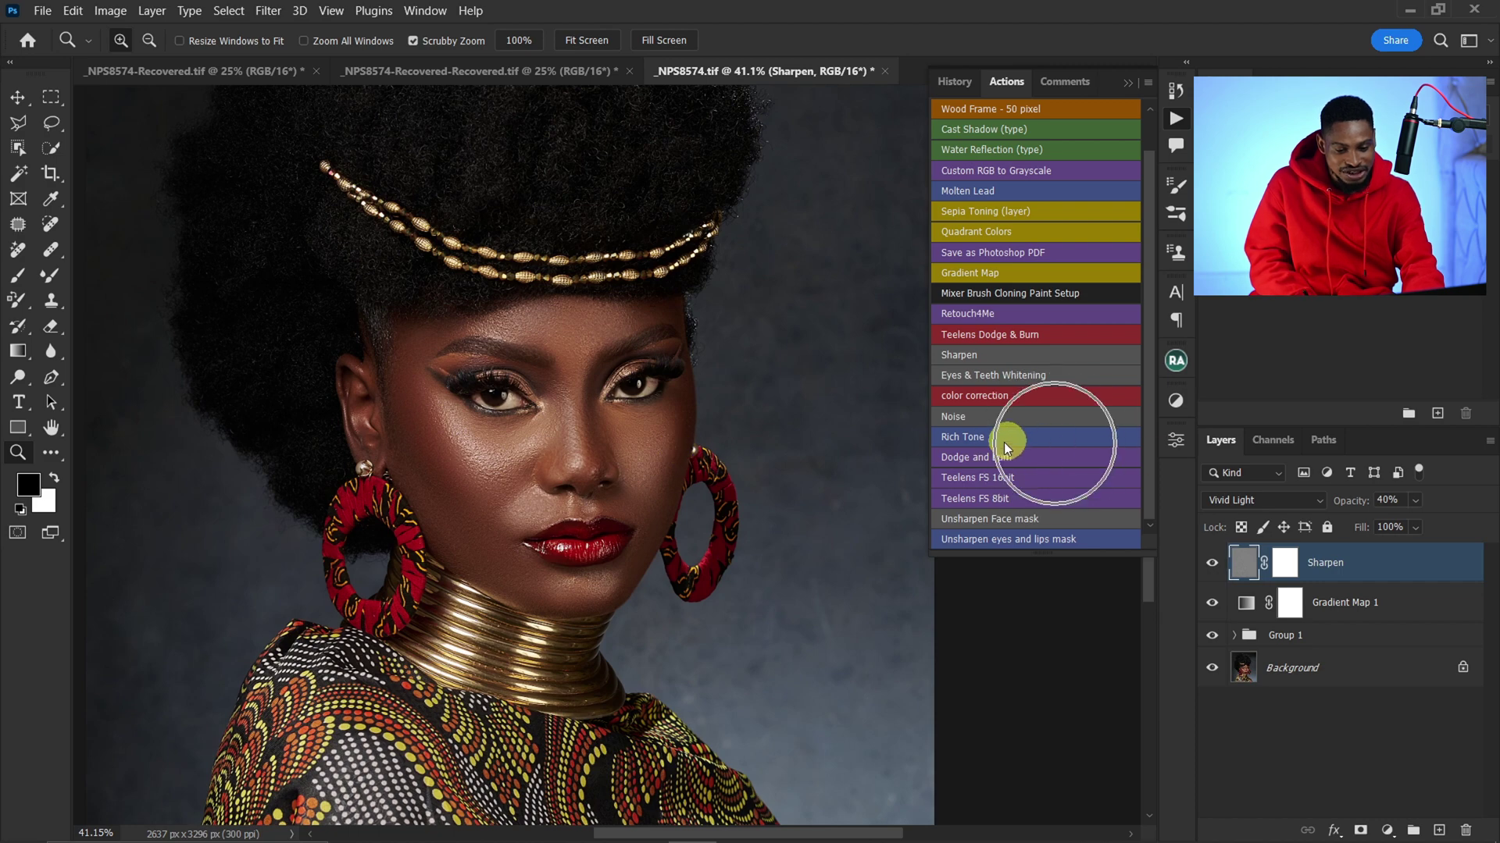
{"action": "left_click", "coordinate": [977, 416]}
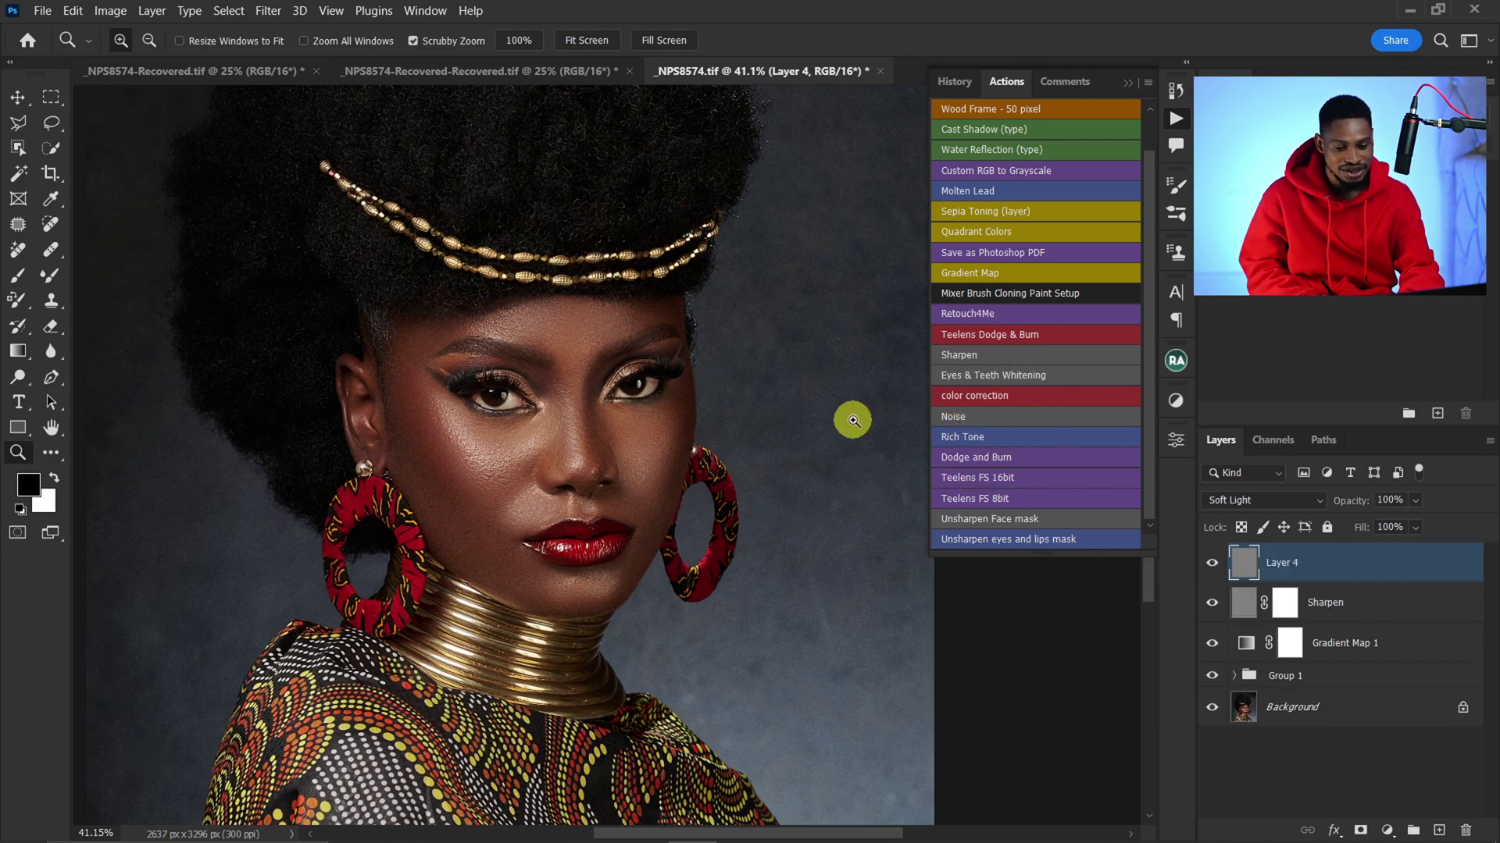
- Toggle the noise layer's visibility to compare the grain and set its opacity to 35%
{"action": "left_click_drag", "start_coordinate": [777, 362], "coordinate": [733, 283]}
{"action": "left_click_drag", "start_coordinate": [743, 378], "coordinate": [661, 380]}
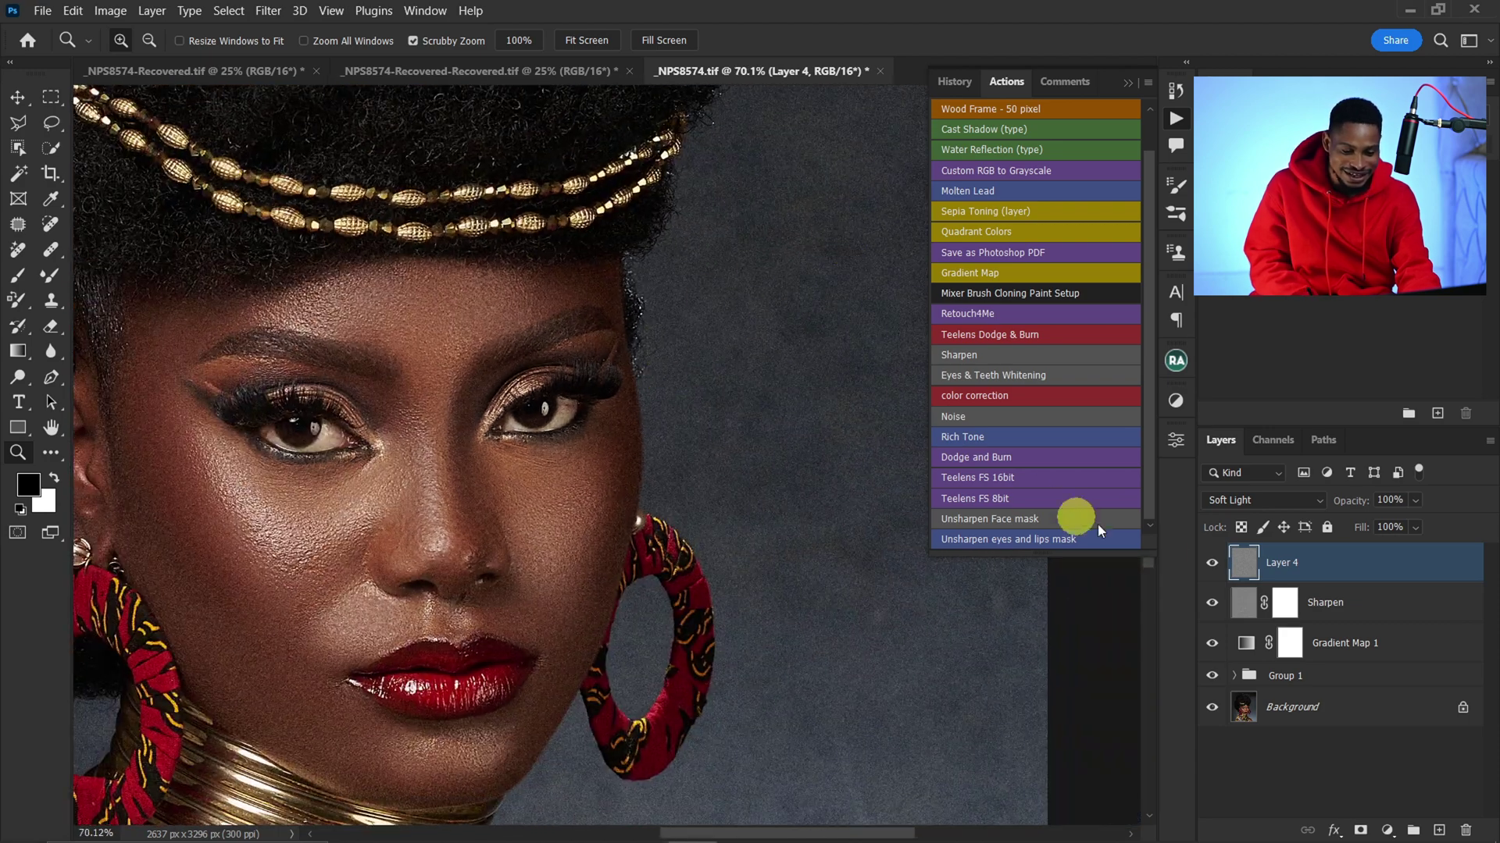
{"action": "left_click", "coordinate": [1212, 564]}
{"action": "left_click", "coordinate": [1212, 564]}
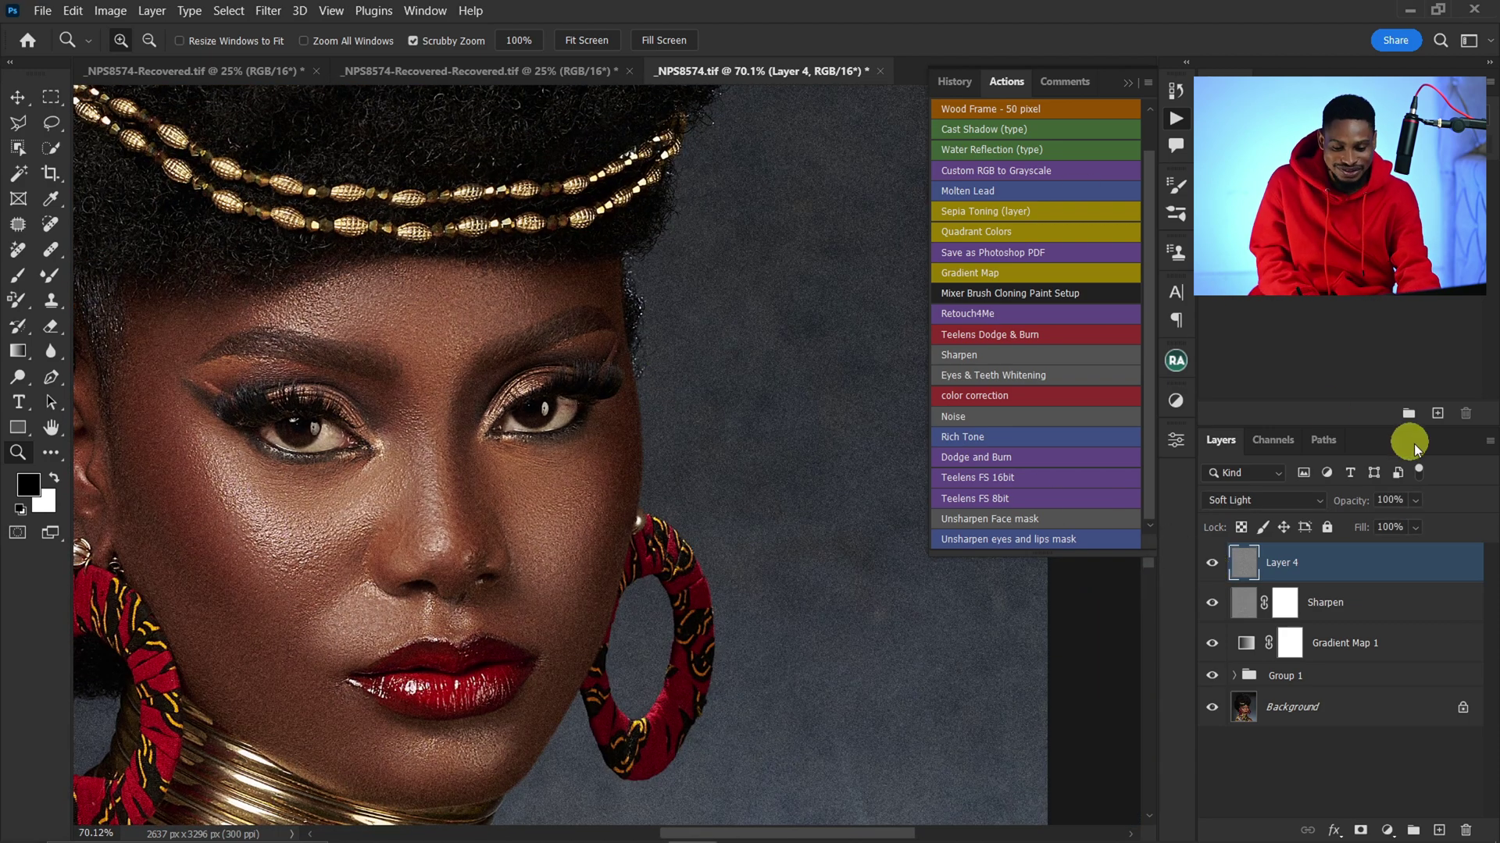
{"action": "left_click", "coordinate": [1414, 500]}
{"action": "left_click_drag", "start_coordinate": [1435, 524], "coordinate": [1377, 525]}
{"action": "left_click_drag", "start_coordinate": [703, 345], "coordinate": [603, 313]}
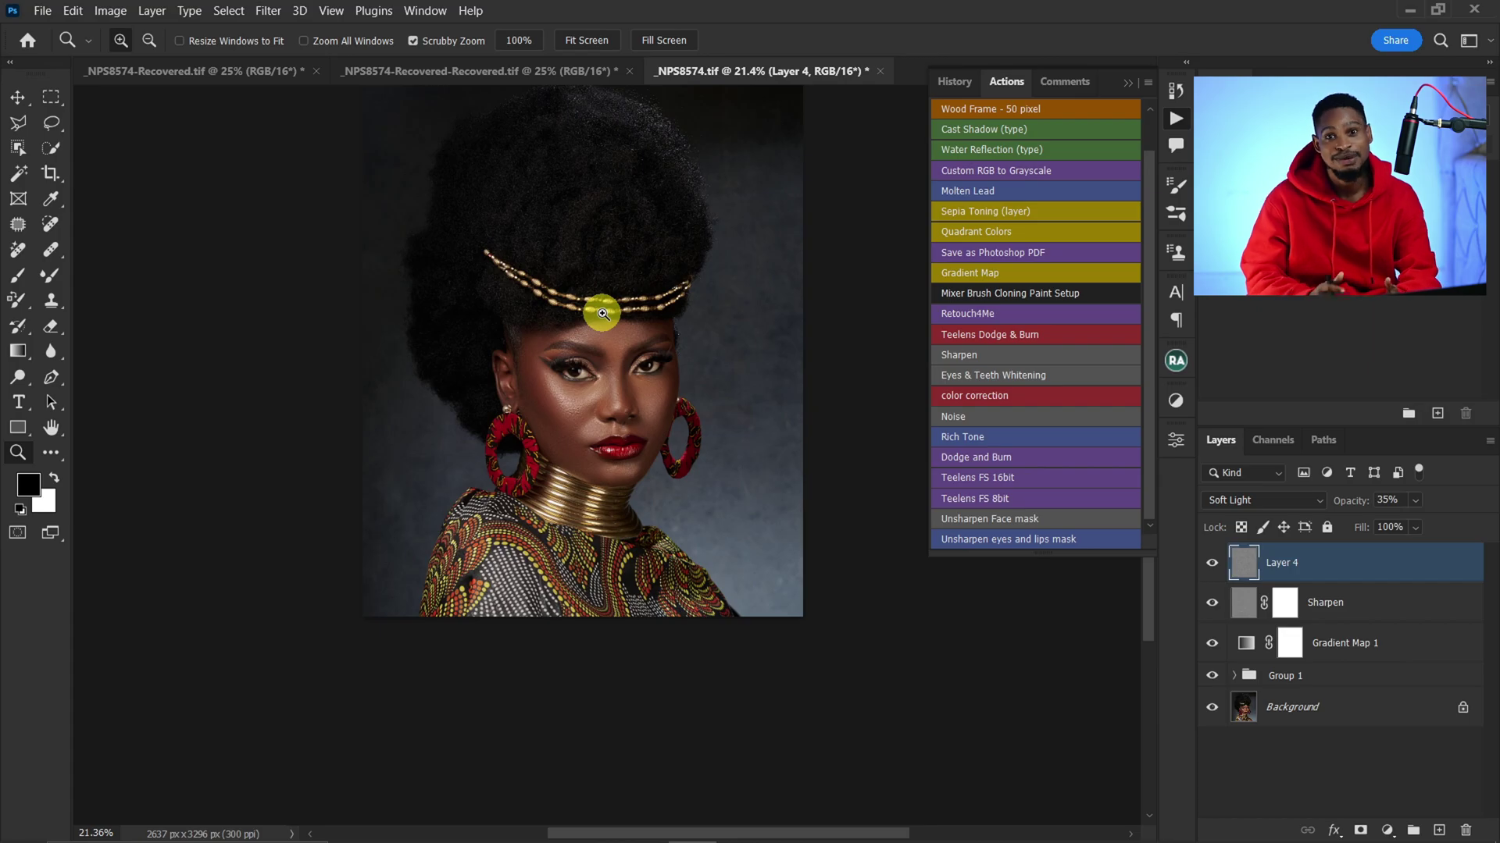